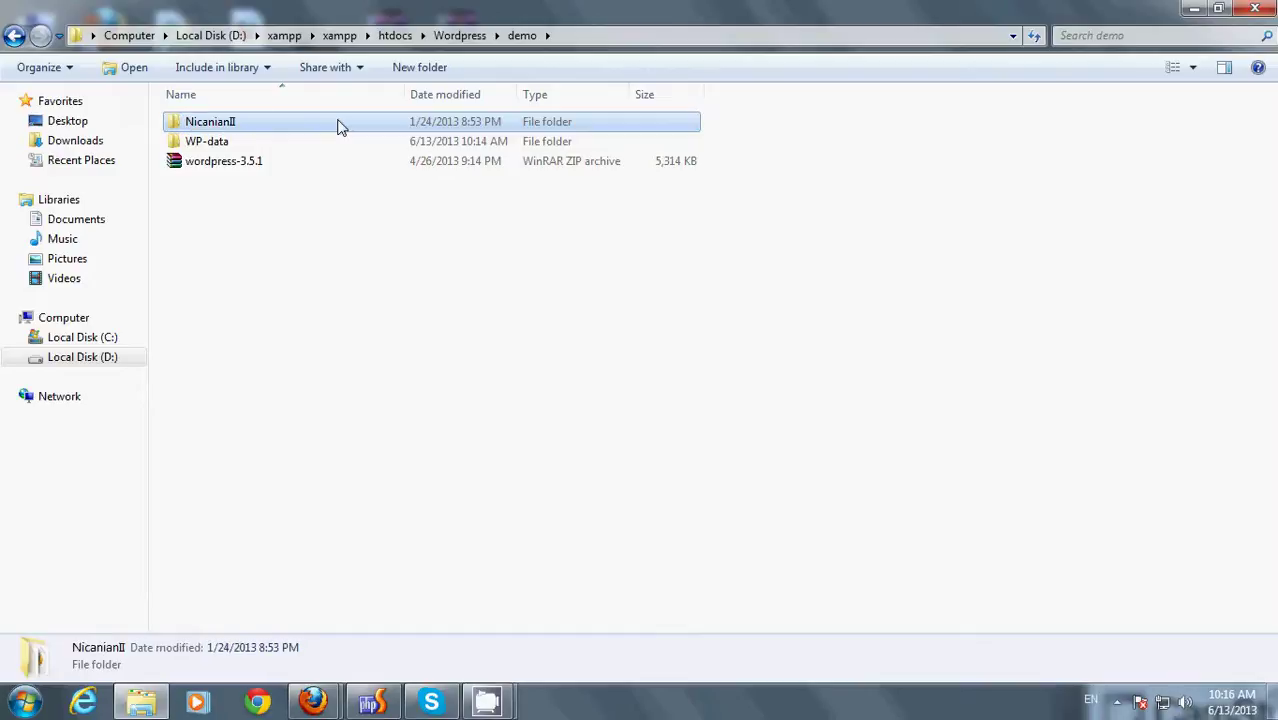
- Go up to the demo folder in Explorer, leaving the NicanianII folder name unchanged
{"action": "left_click", "coordinate": [523, 37]}
{"action": "left_click", "coordinate": [251, 126]}
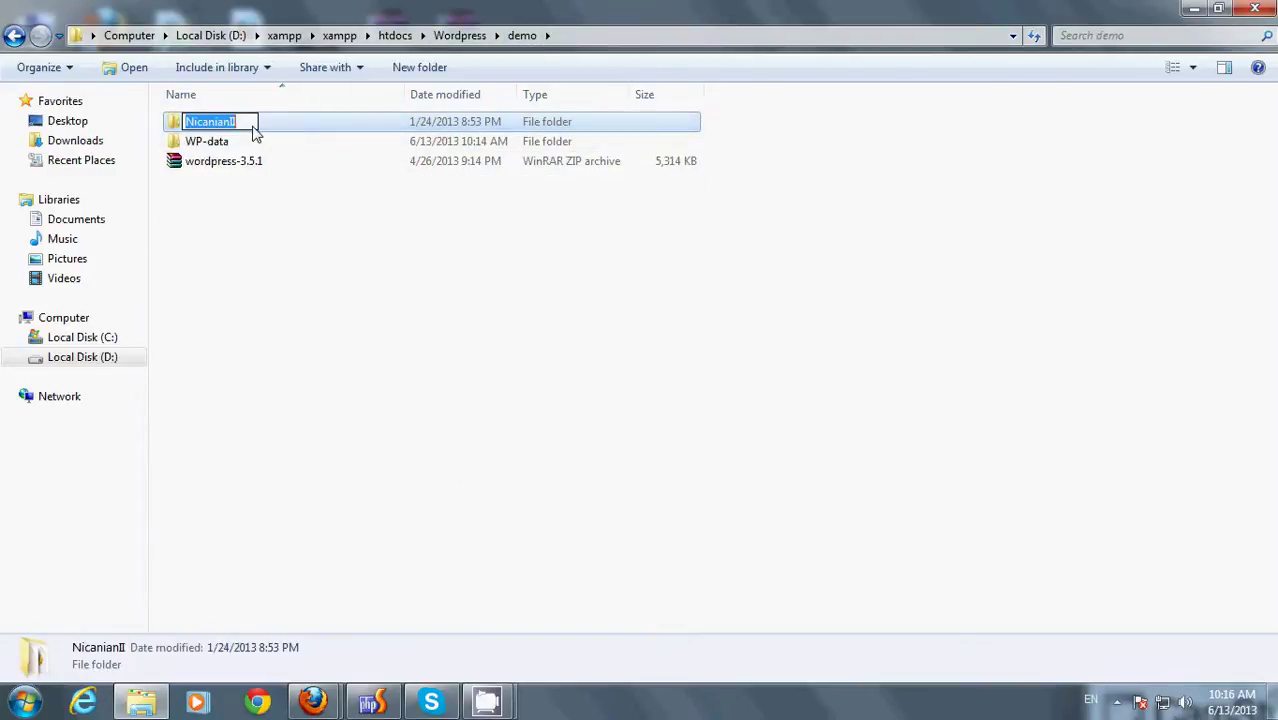
{"action": "left_click", "coordinate": [300, 288]}
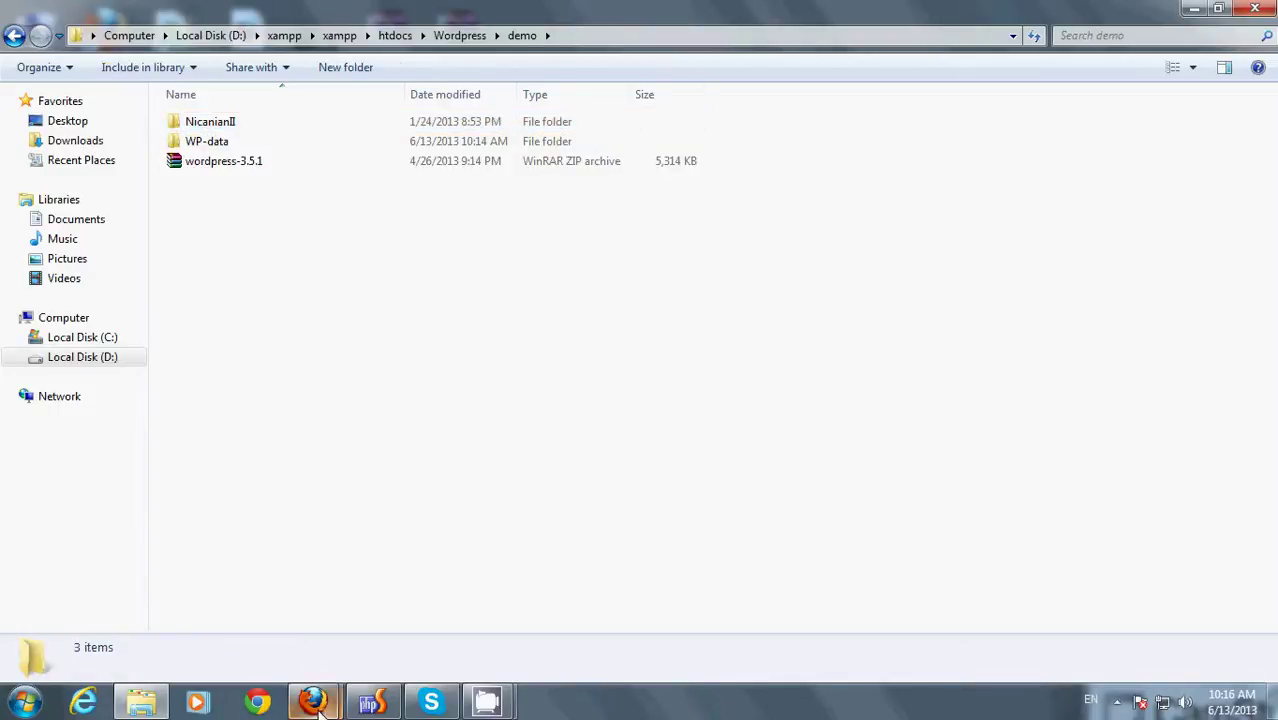
{"action": "left_click", "coordinate": [313, 700]}
- Load localhost/wordpress/demo/NicanianII in Firefox
{"action": "left_click", "coordinate": [237, 650]}
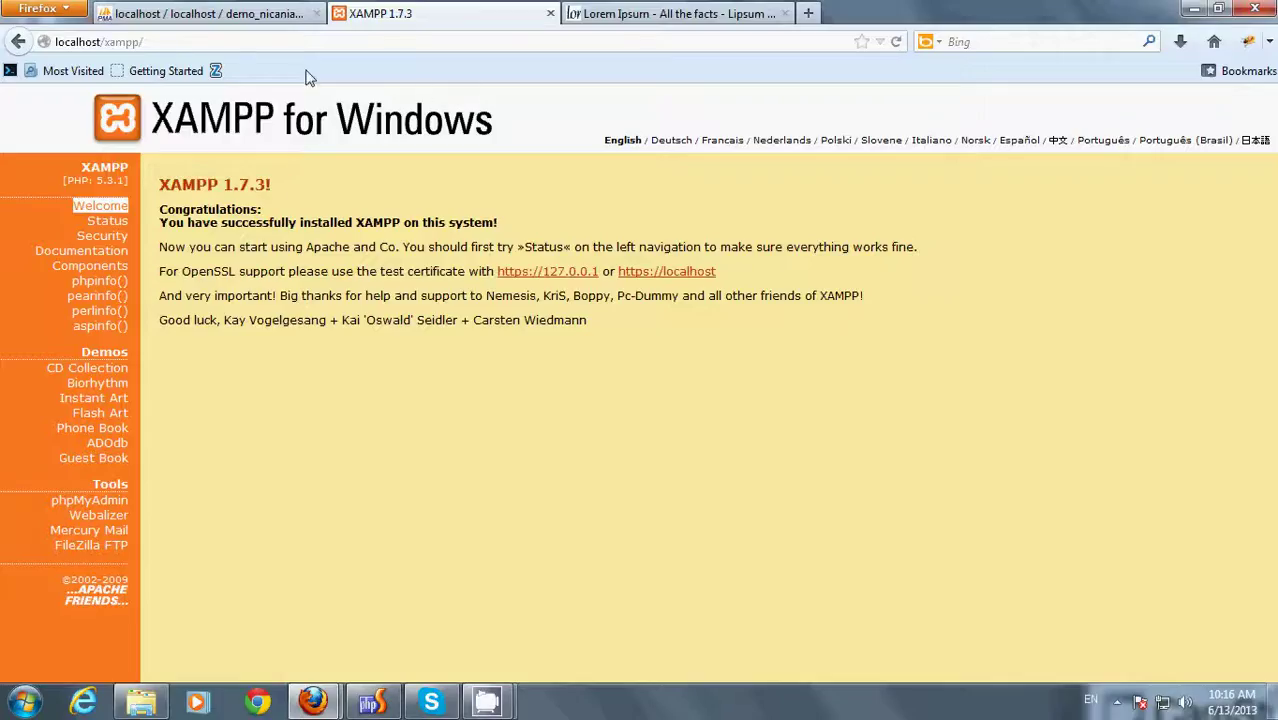
{"action": "left_click", "coordinate": [456, 49]}
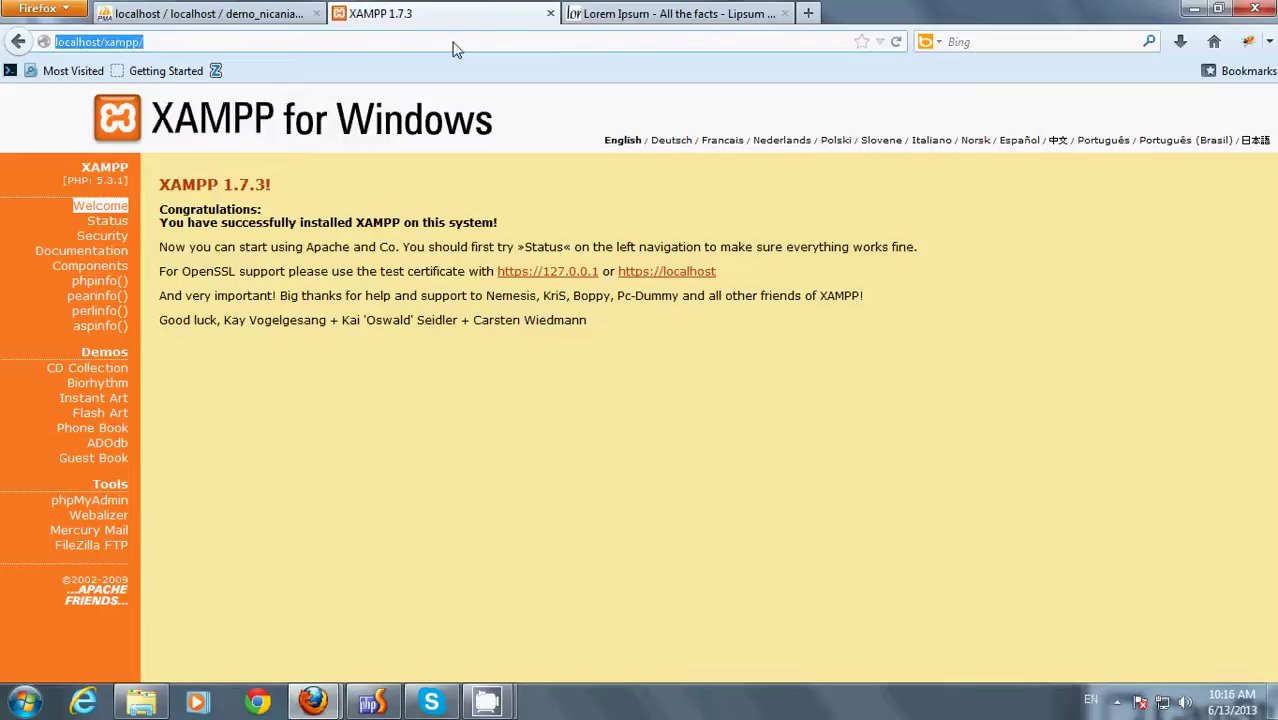
{"action": "type", "text": "localhost/wordpress"}
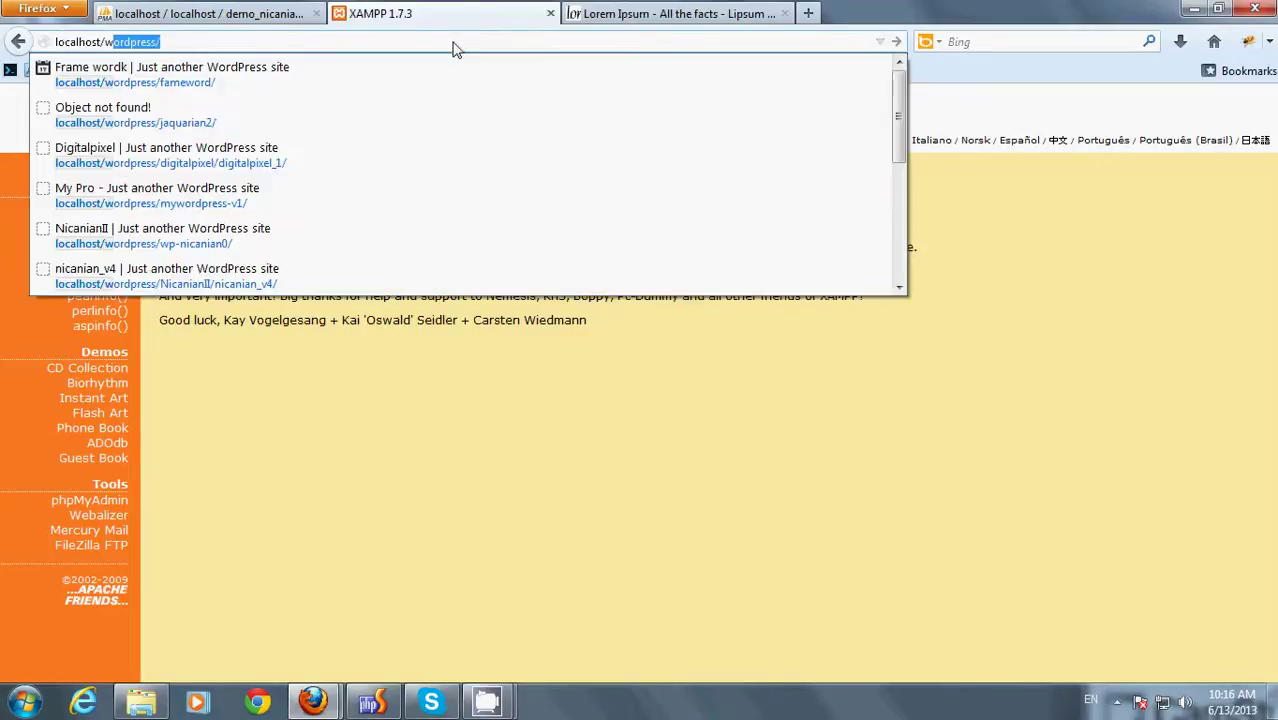
{"action": "key", "text": "End"}
{"action": "type", "text": "NicanianII"}
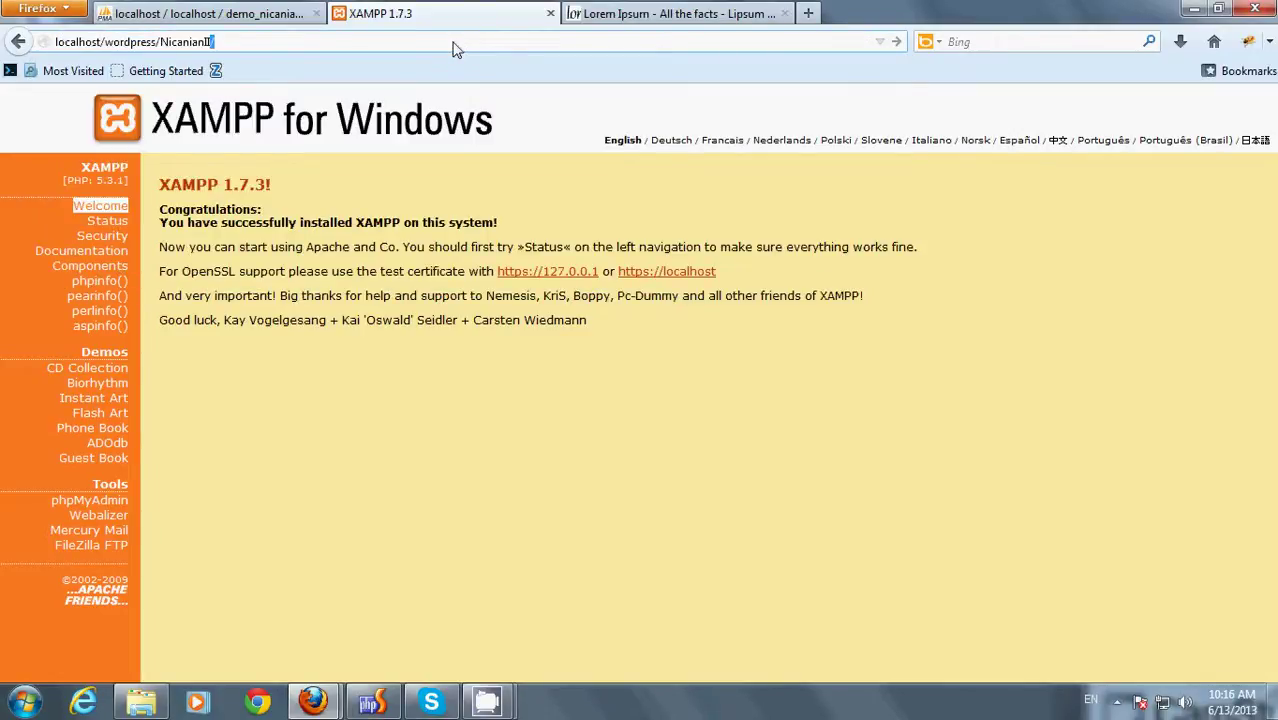
{"action": "key", "text": "BackSpace"}
{"action": "key", "text": "BackSpace"}
{"action": "key", "text": "BackSpace"}
{"action": "key", "text": "BackSpace"}
{"action": "key", "text": "BackSpace"}
{"action": "key", "text": "BackSpace"}
{"action": "key", "text": "BackSpace"}
{"action": "key", "text": "BackSpace"}
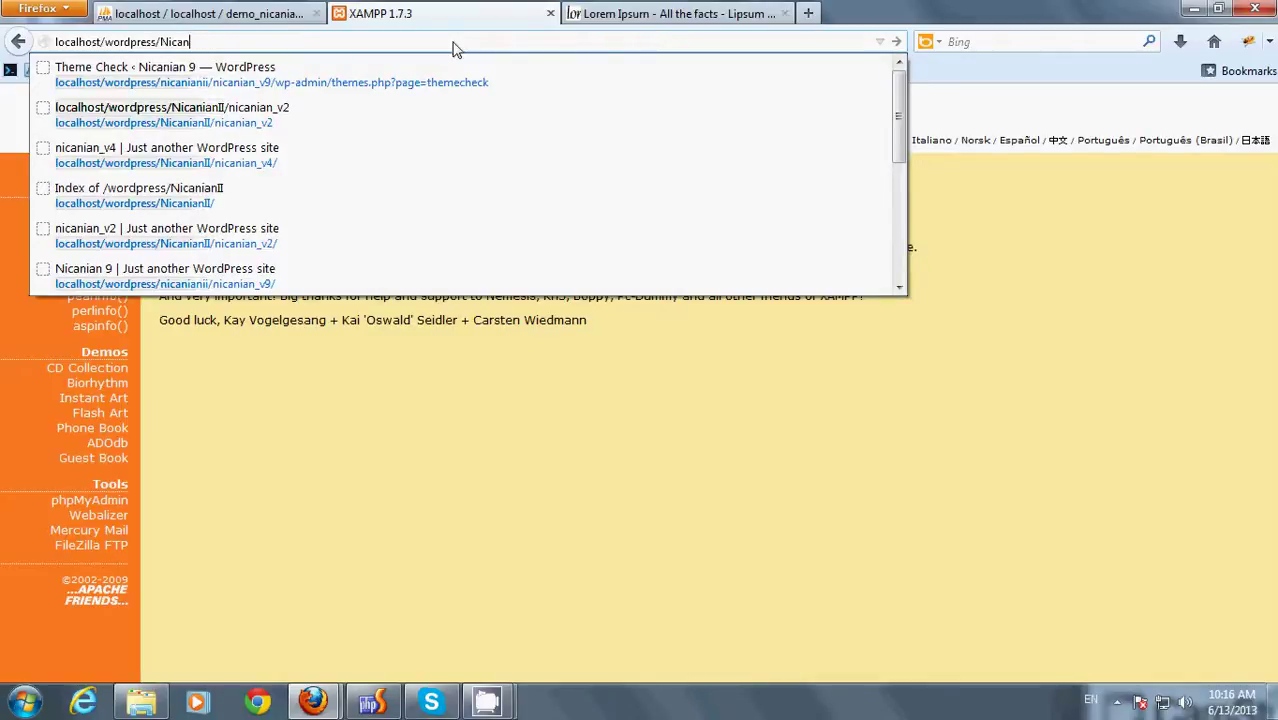
{"action": "type", "text": "demo/NicanianII"}
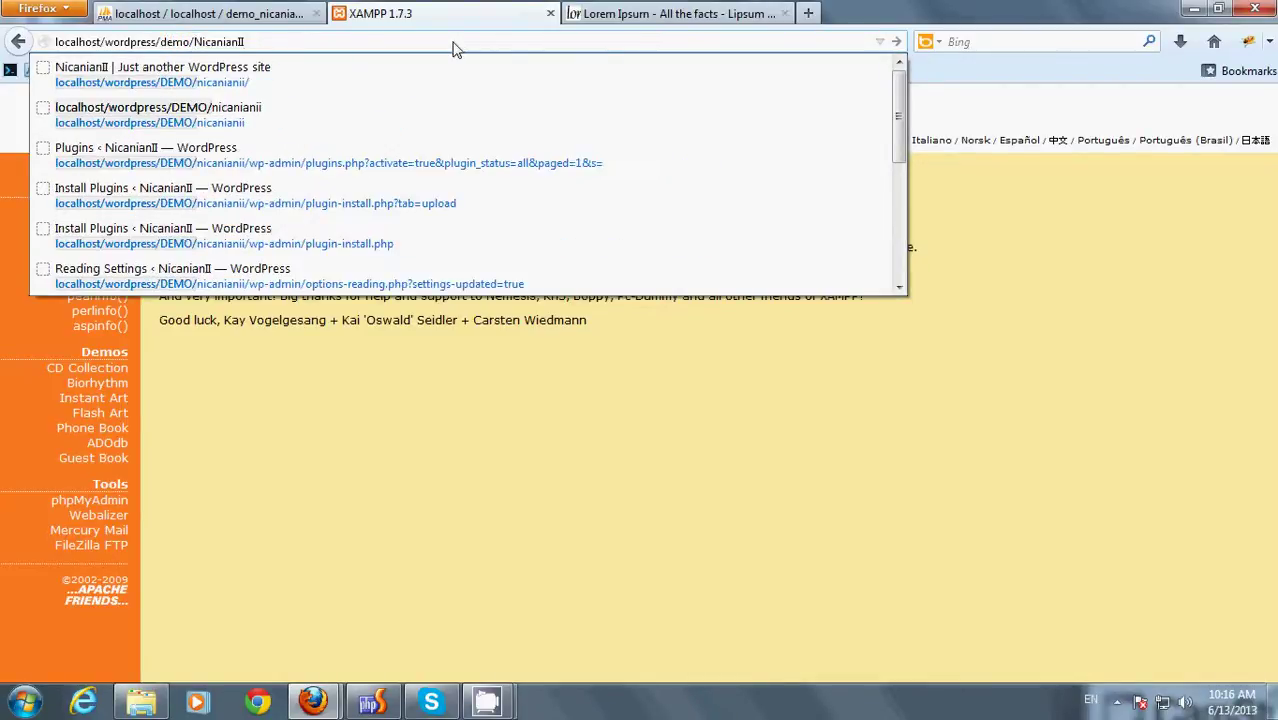
{"action": "key", "text": "Return"}
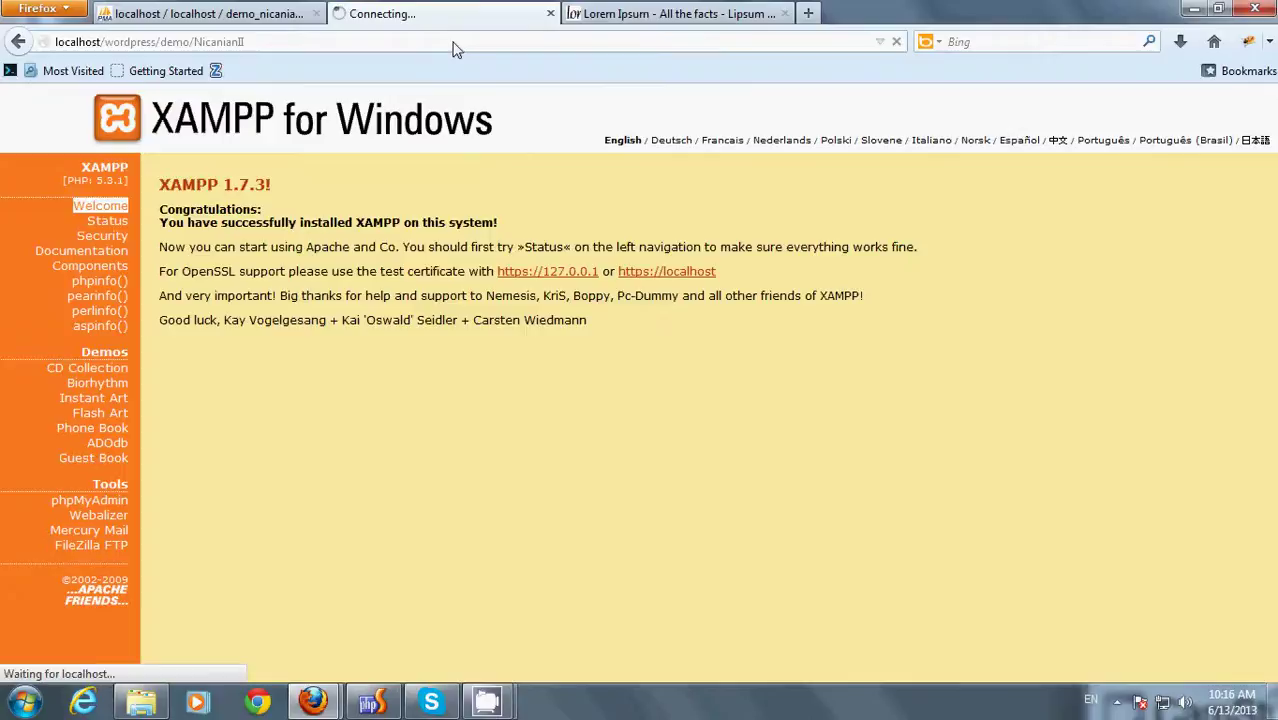
- Start creating the WordPress configuration file and check the new database's name
{"action": "left_click", "coordinate": [472, 340]}
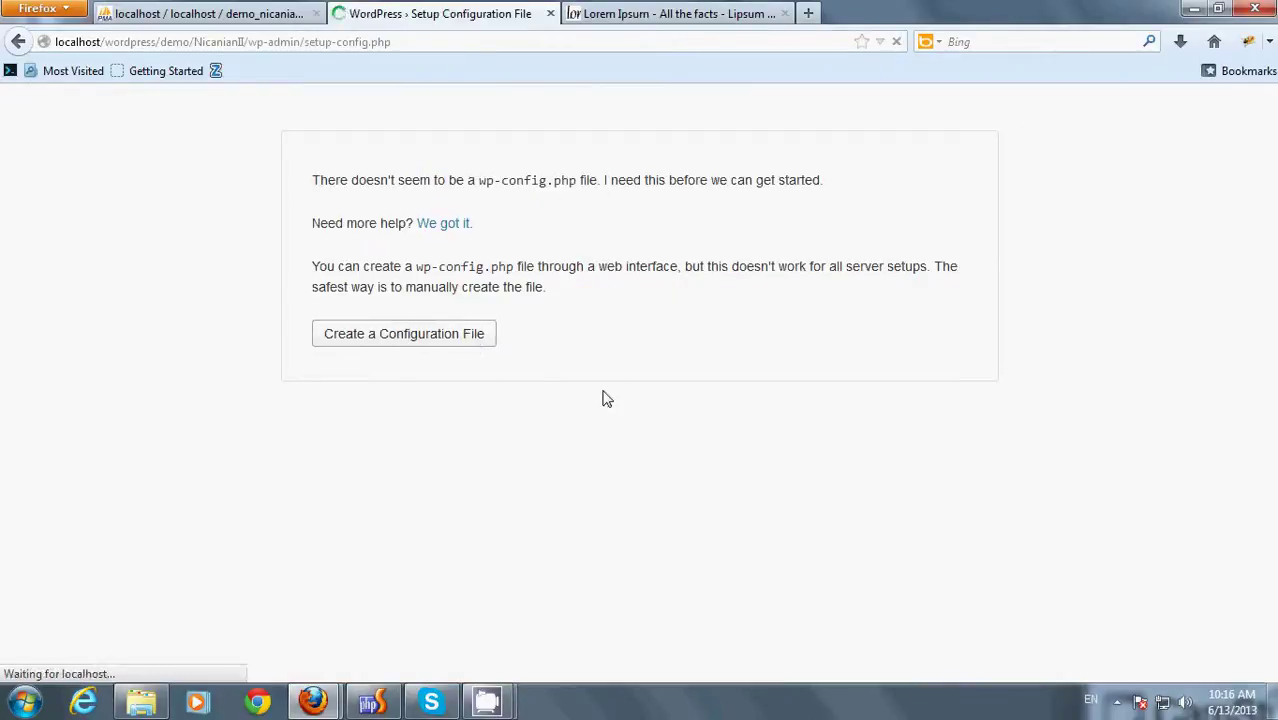
{"action": "left_click", "coordinate": [363, 559]}
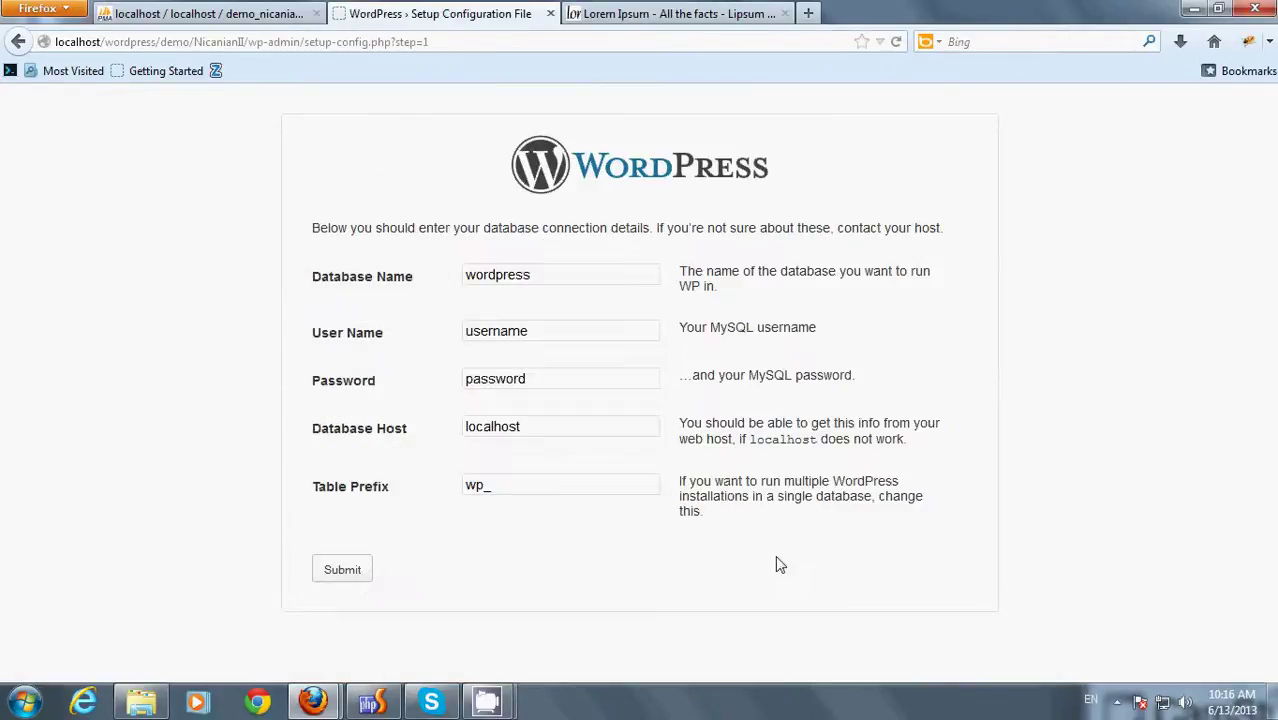
{"action": "left_click", "coordinate": [218, 10]}
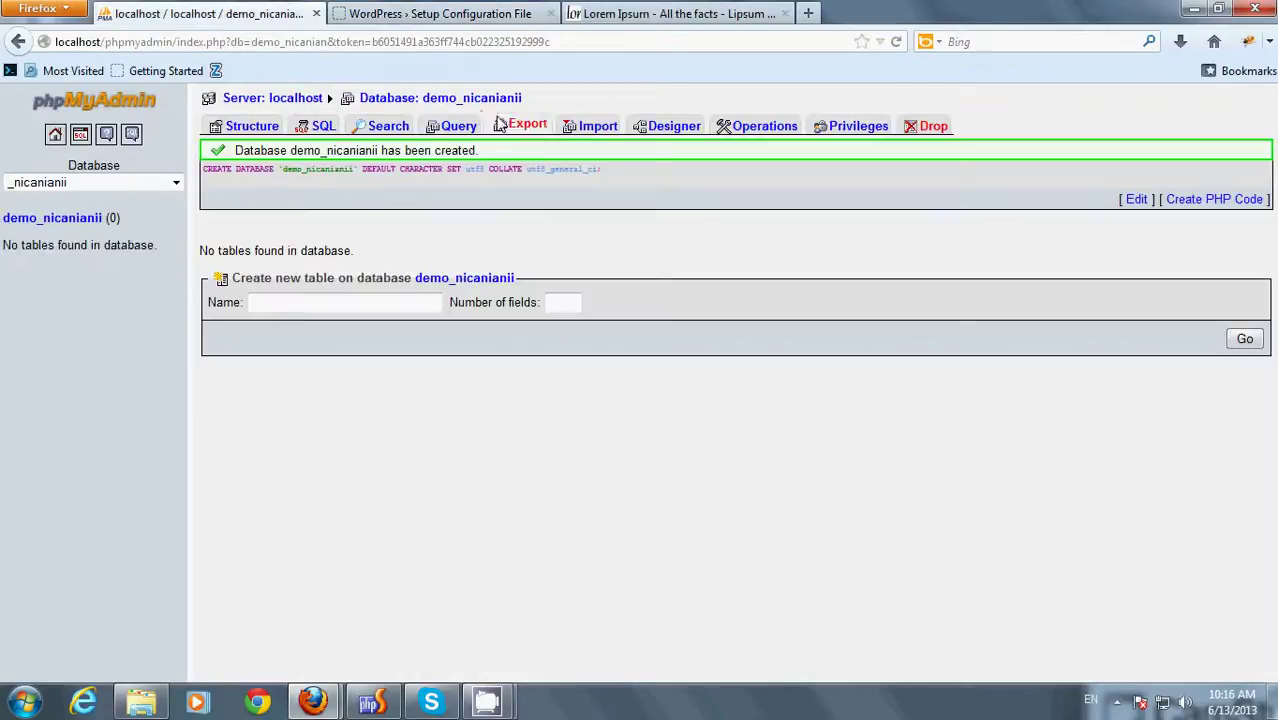
{"action": "left_click", "coordinate": [440, 13]}
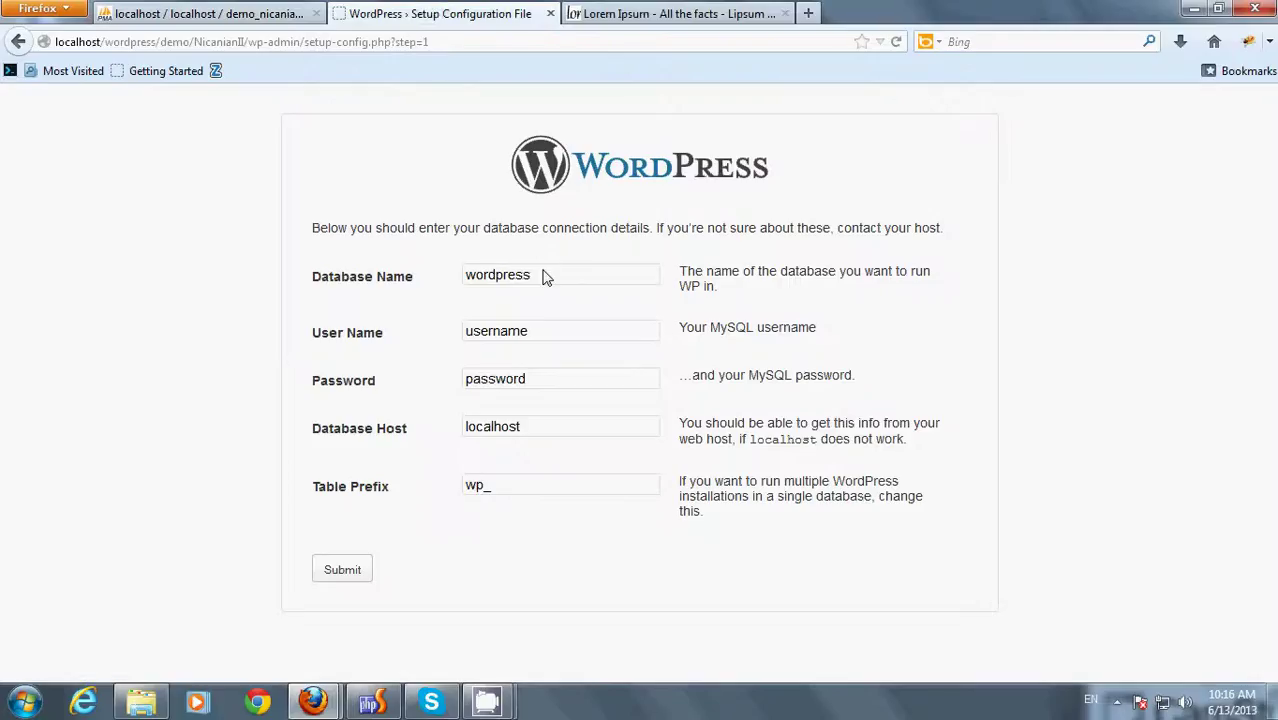
- Submit database name demo_nicanianii, user root and an empty password, keeping host and prefix defaults
{"action": "left_click_drag", "start_coordinate": [542, 277], "coordinate": [450, 281]}
{"action": "type", "text": "demo"}
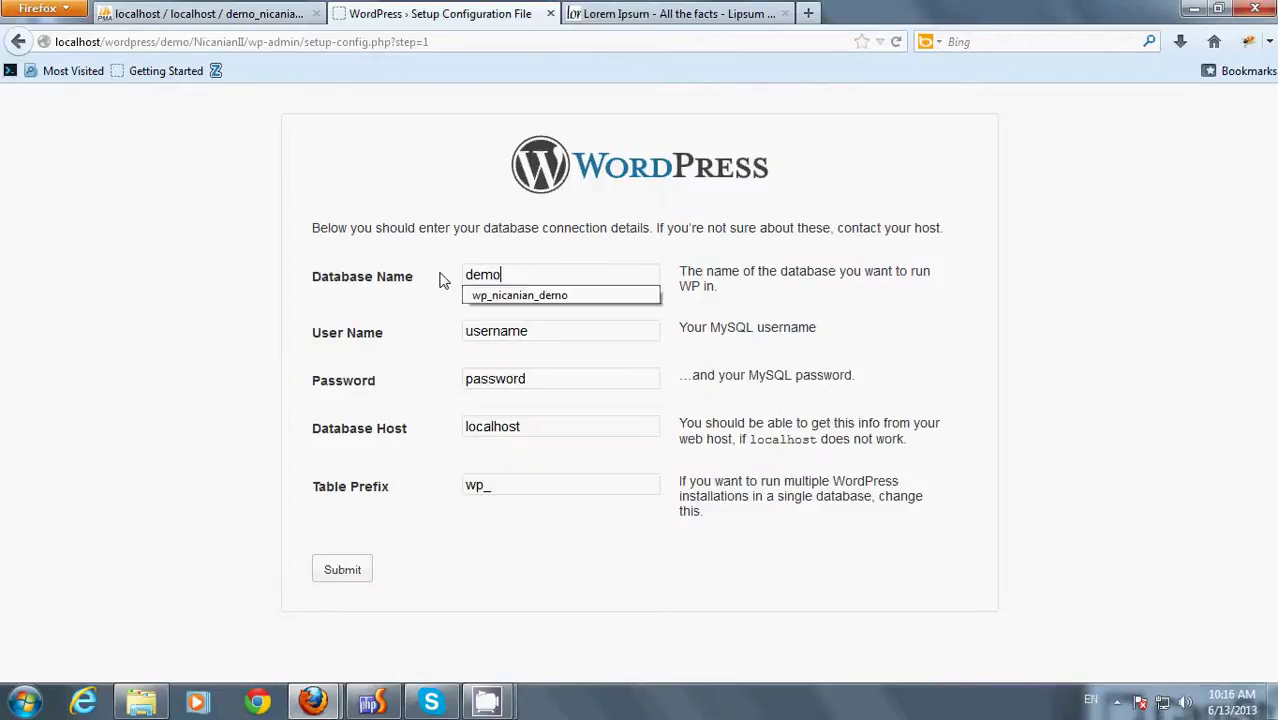
{"action": "type", "text": "_nicanianii"}
{"action": "key", "text": "Tab"}
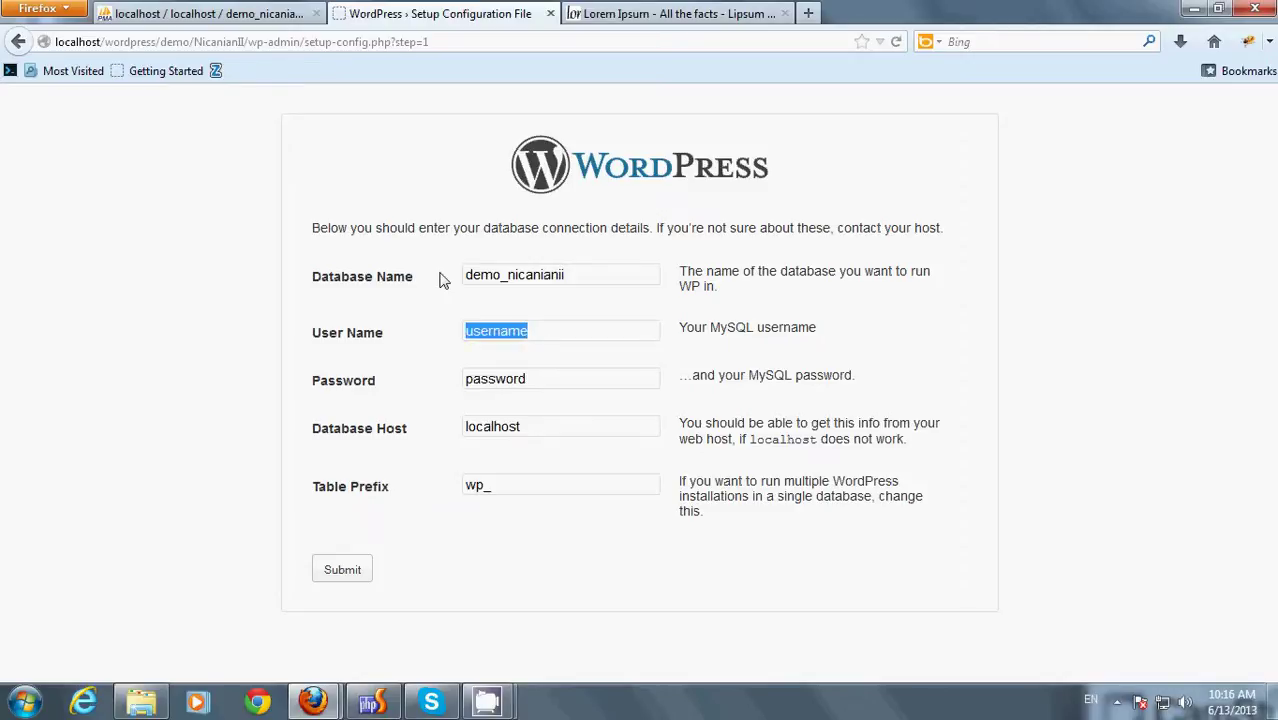
{"action": "type", "text": "root"}
{"action": "key", "text": "Tab"}
{"action": "key", "text": "BackSpace"}
{"action": "key", "text": "Tab"}
{"action": "key", "text": "Tab"}
{"action": "left_click", "coordinate": [500, 576]}
{"action": "left_click", "coordinate": [354, 571]}
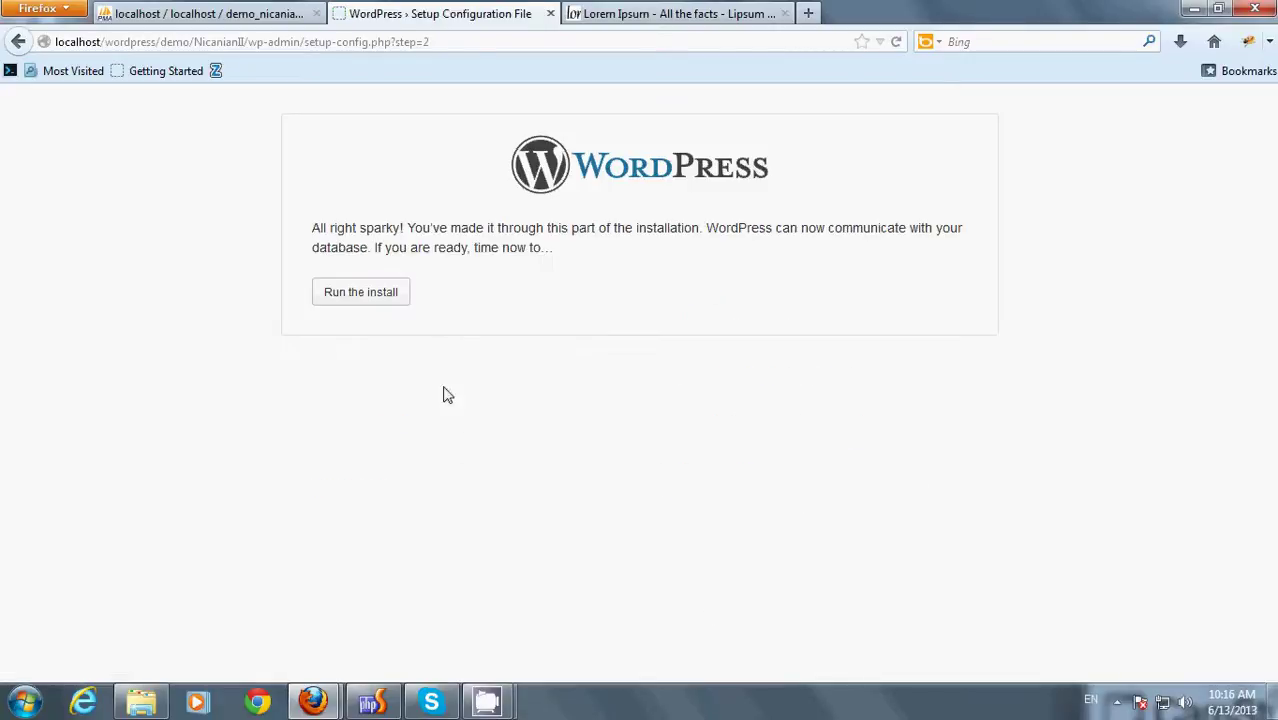
- Run the install and set the site title to NicanianII
{"action": "left_click", "coordinate": [391, 289]}
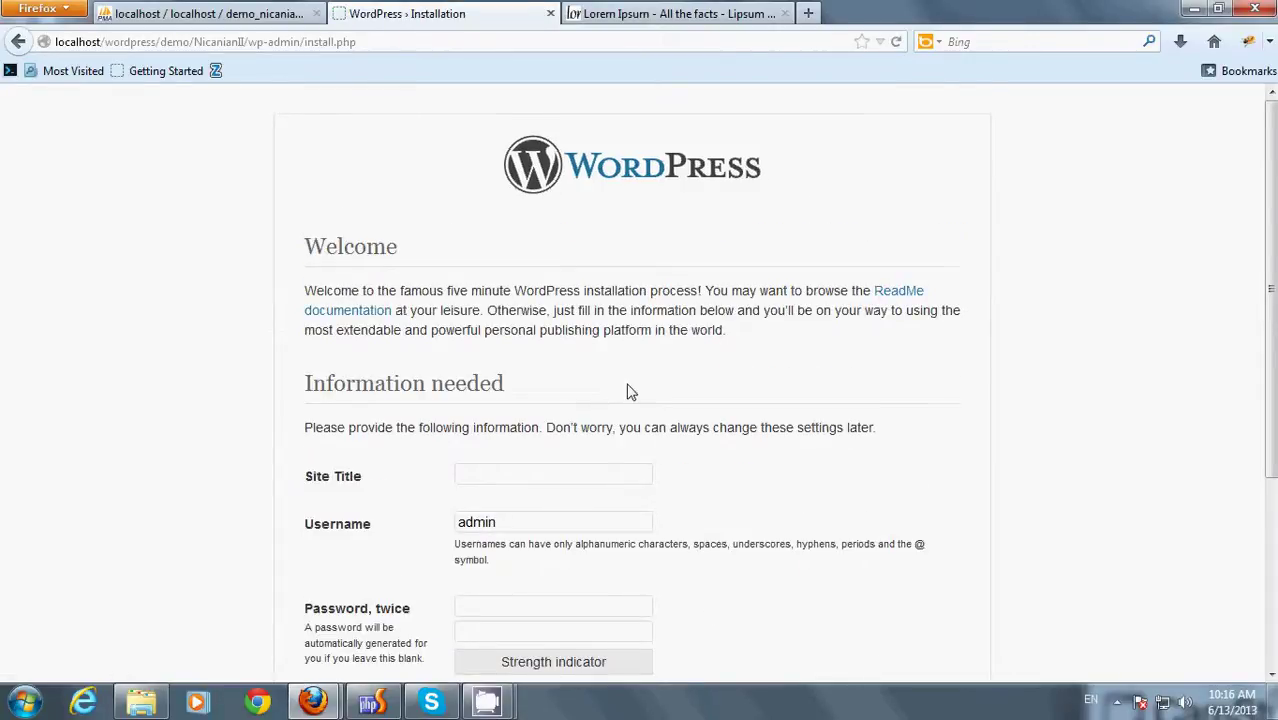
{"action": "scroll", "coordinate": [772, 390], "scroll_direction": "down", "scroll_amount": 5}
{"action": "type", "text": "Nic"}
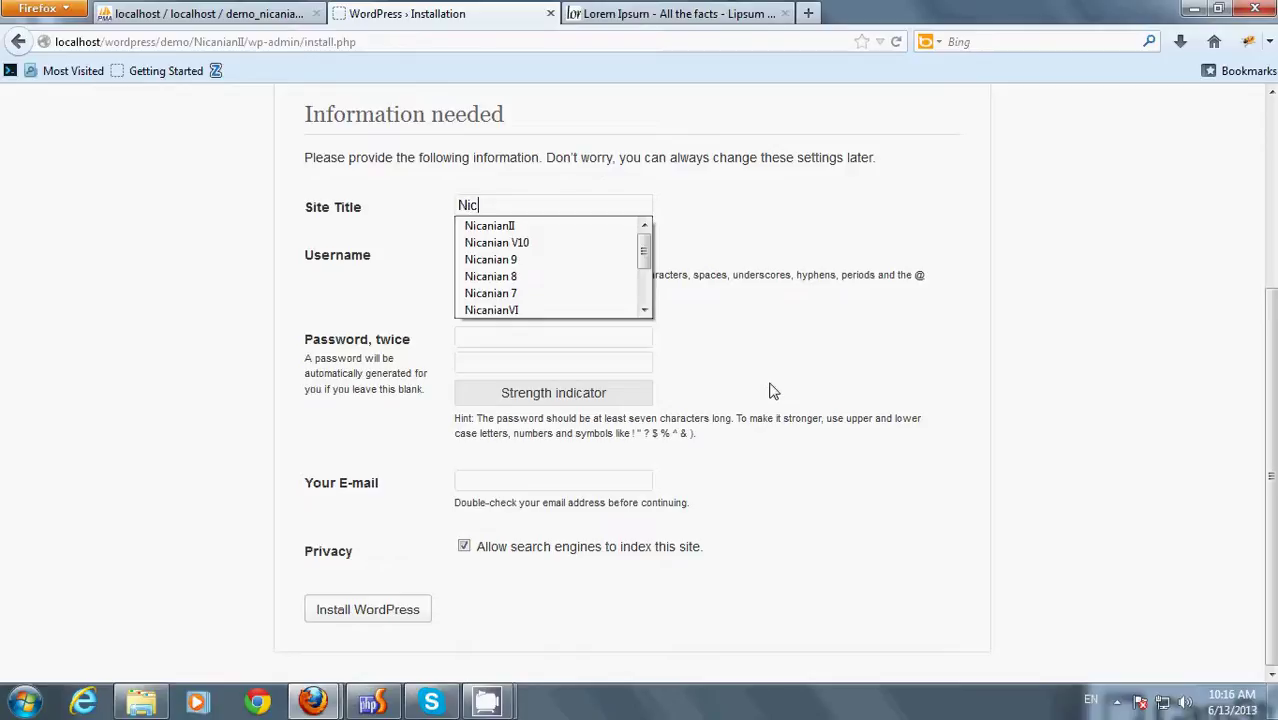
{"action": "key", "text": "Down"}
{"action": "key", "text": "Return"}
- Enter the admin password twice and the saved e-mail address, then install WordPress
{"action": "key", "text": "Tab"}
{"action": "key", "text": "Tab"}
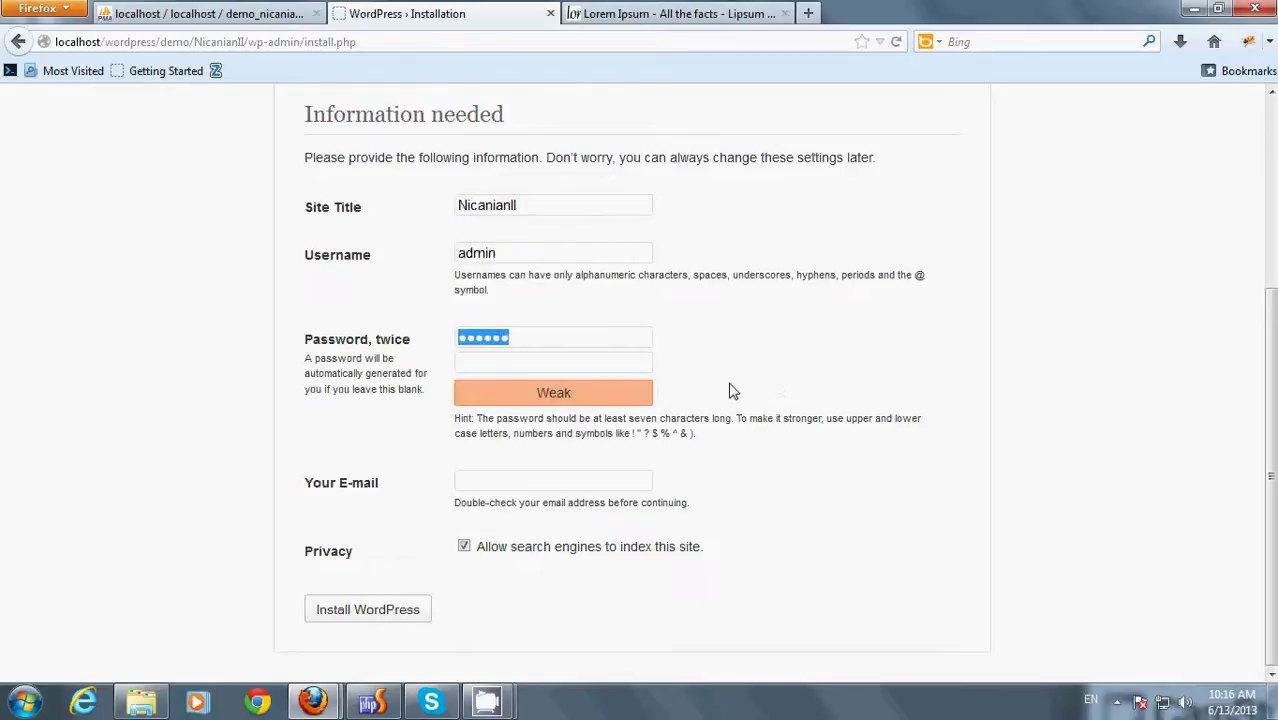
{"action": "type", "text": "abcdef"}
{"action": "key", "text": "Tab"}
{"action": "type", "text": "abcdef"}
{"action": "key", "text": "Tab"}
{"action": "type", "text": "a"}
{"action": "key", "text": "Down"}
{"action": "key", "text": "Return"}
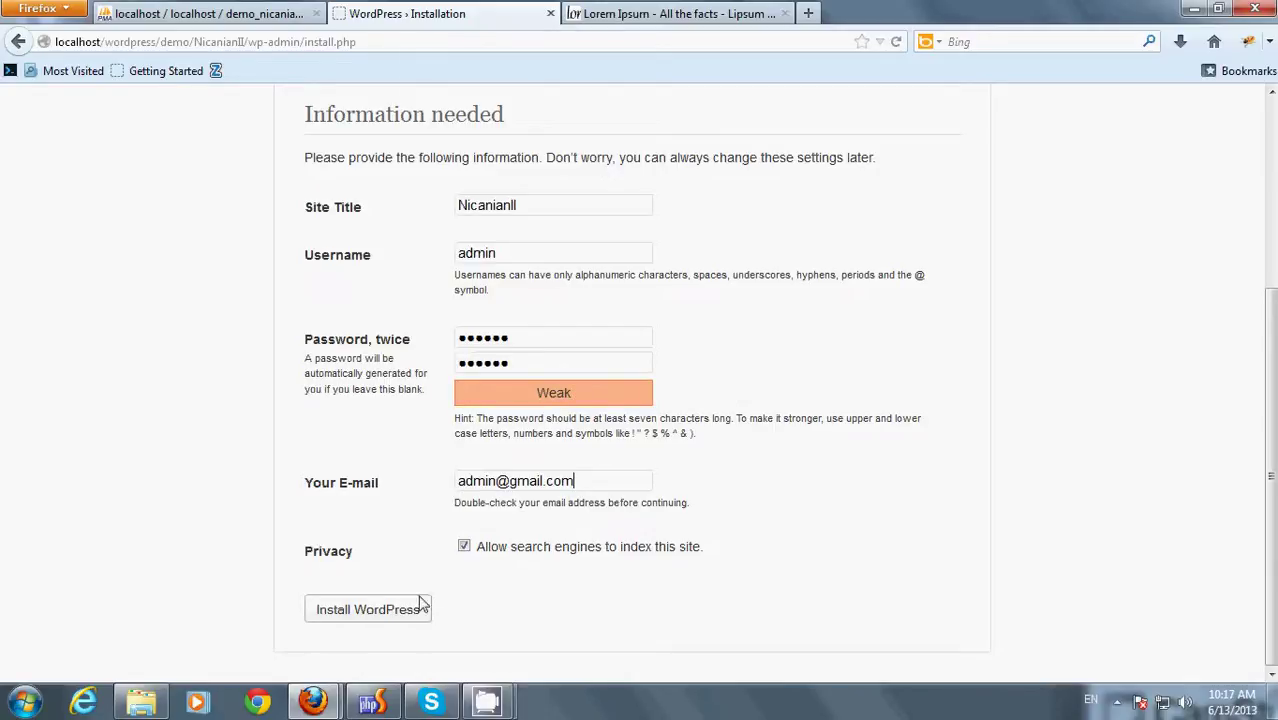
{"action": "left_click", "coordinate": [412, 610]}
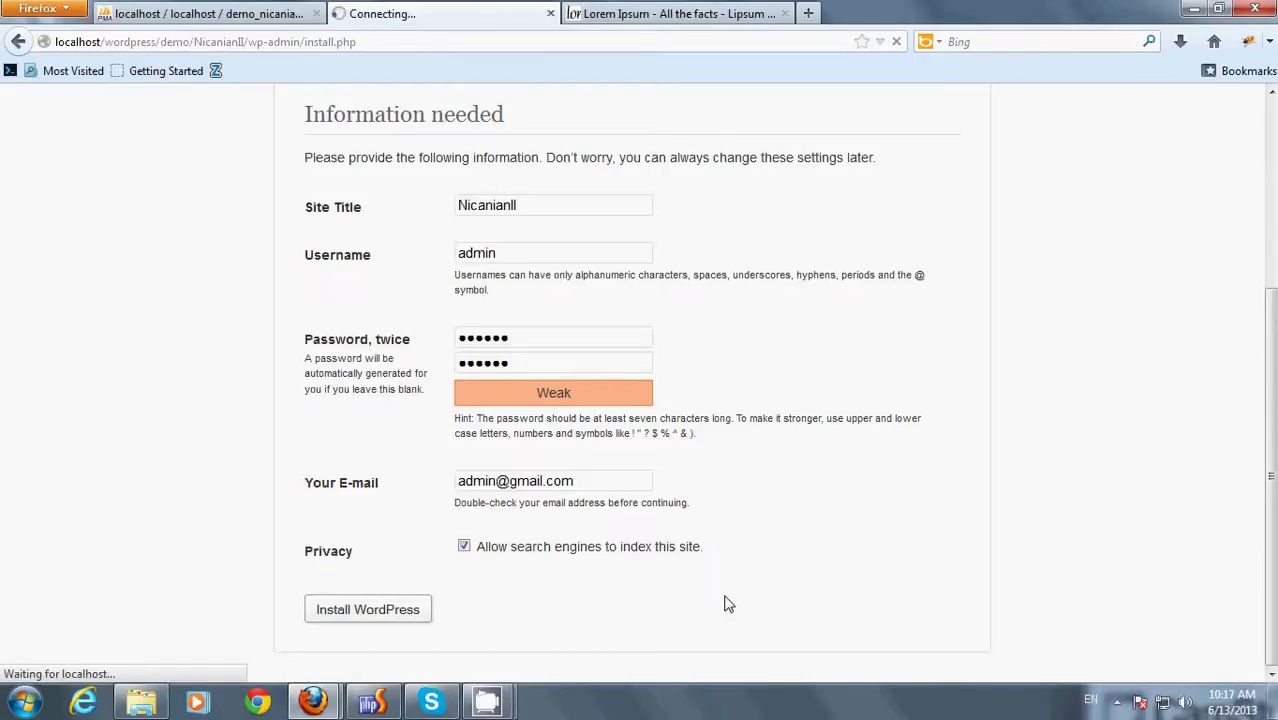
{"action": "left_click", "coordinate": [350, 450]}
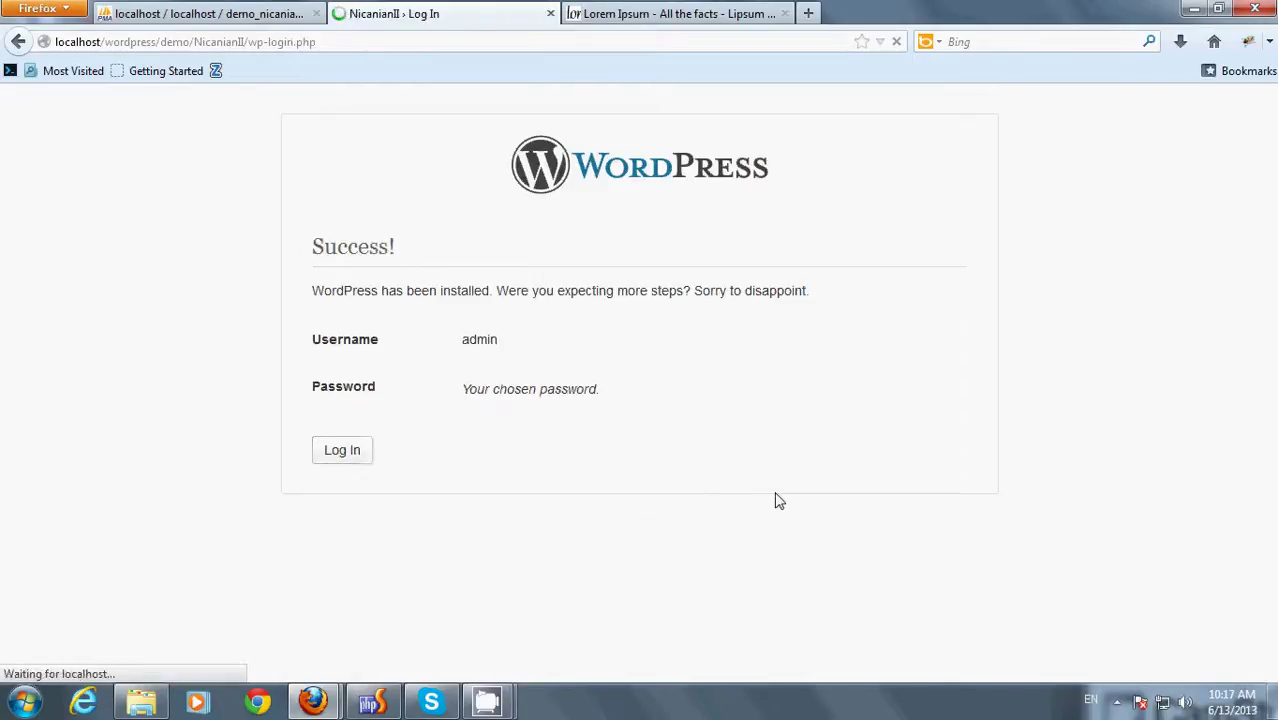
- Log in as admin to reach the NicanianII Dashboard
{"action": "left_click", "coordinate": [748, 455]}
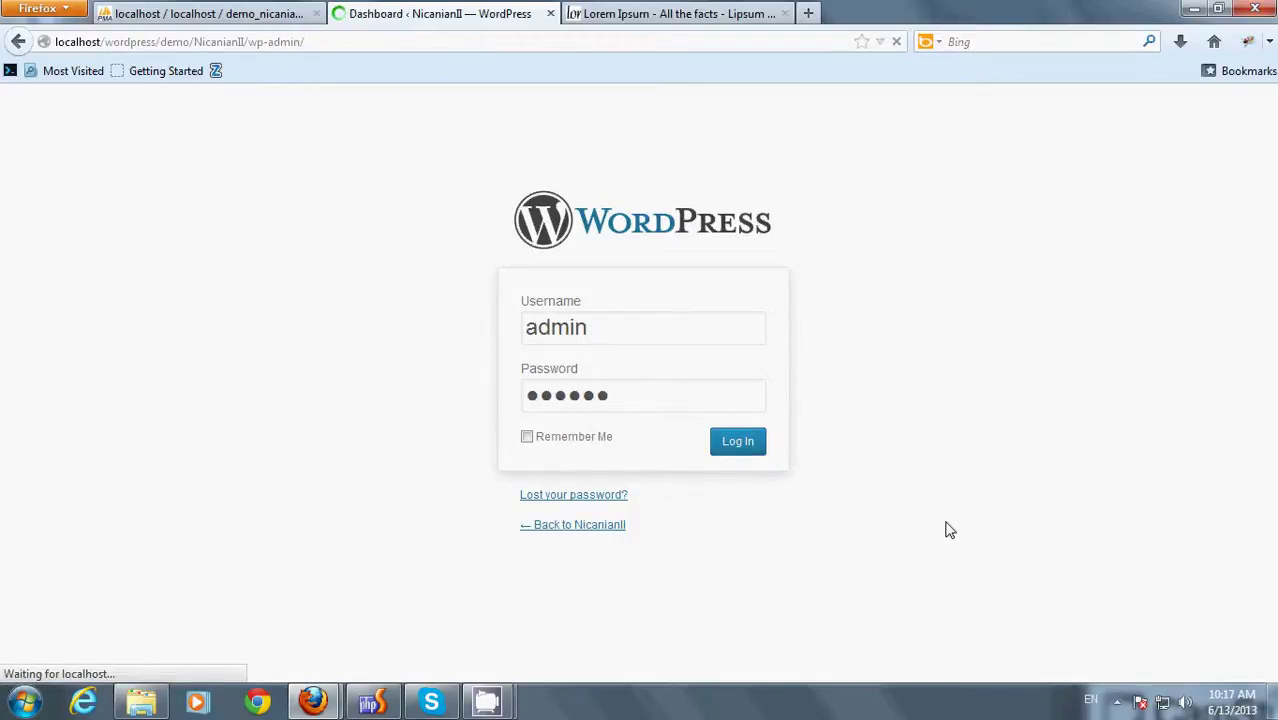
{"action": "mouse_move", "coordinate": [79, 329]}
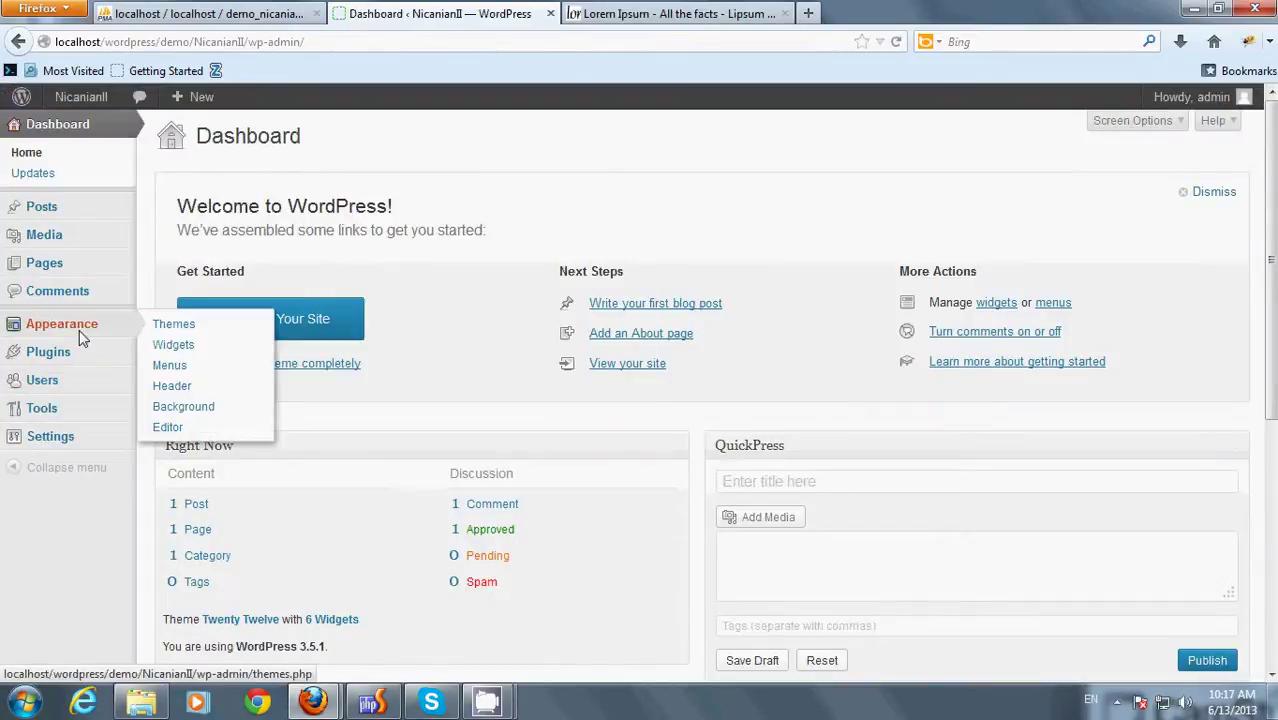
- Upload the nicanianii zip from the wp-nicanianii-v4 theme folder, install it and activate it
{"action": "left_click", "coordinate": [175, 325]}
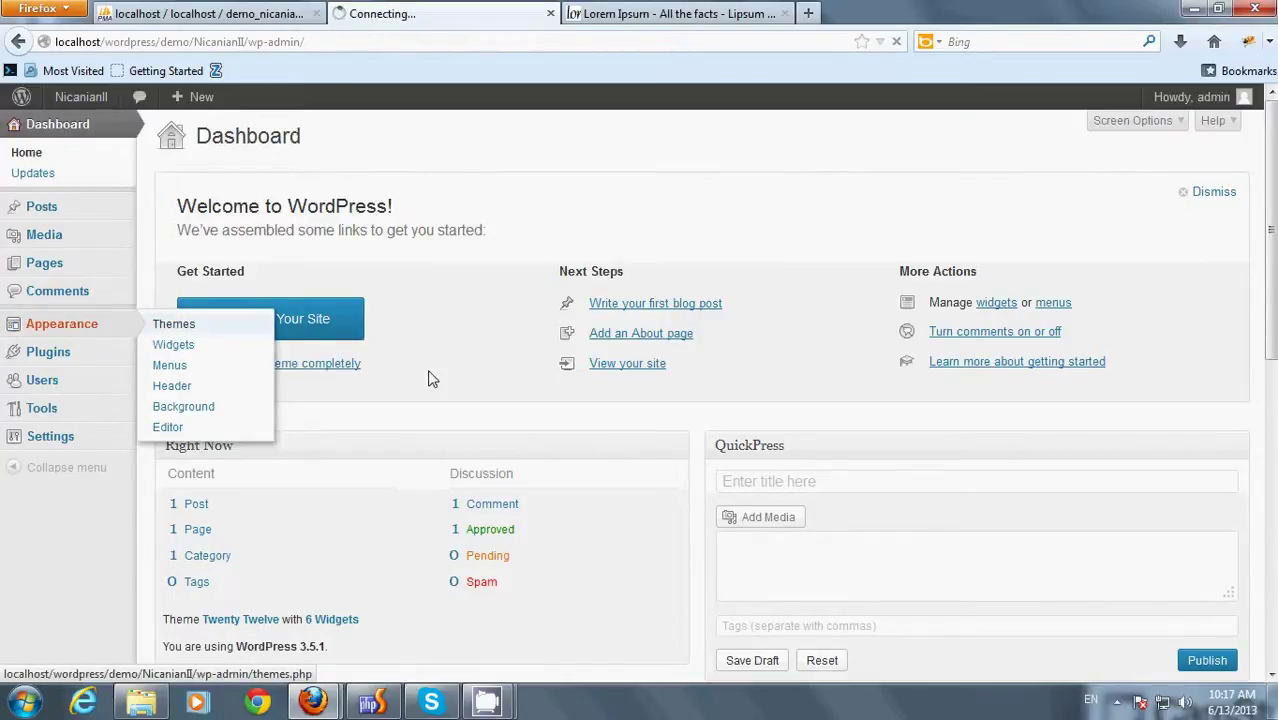
{"action": "left_click", "coordinate": [416, 142]}
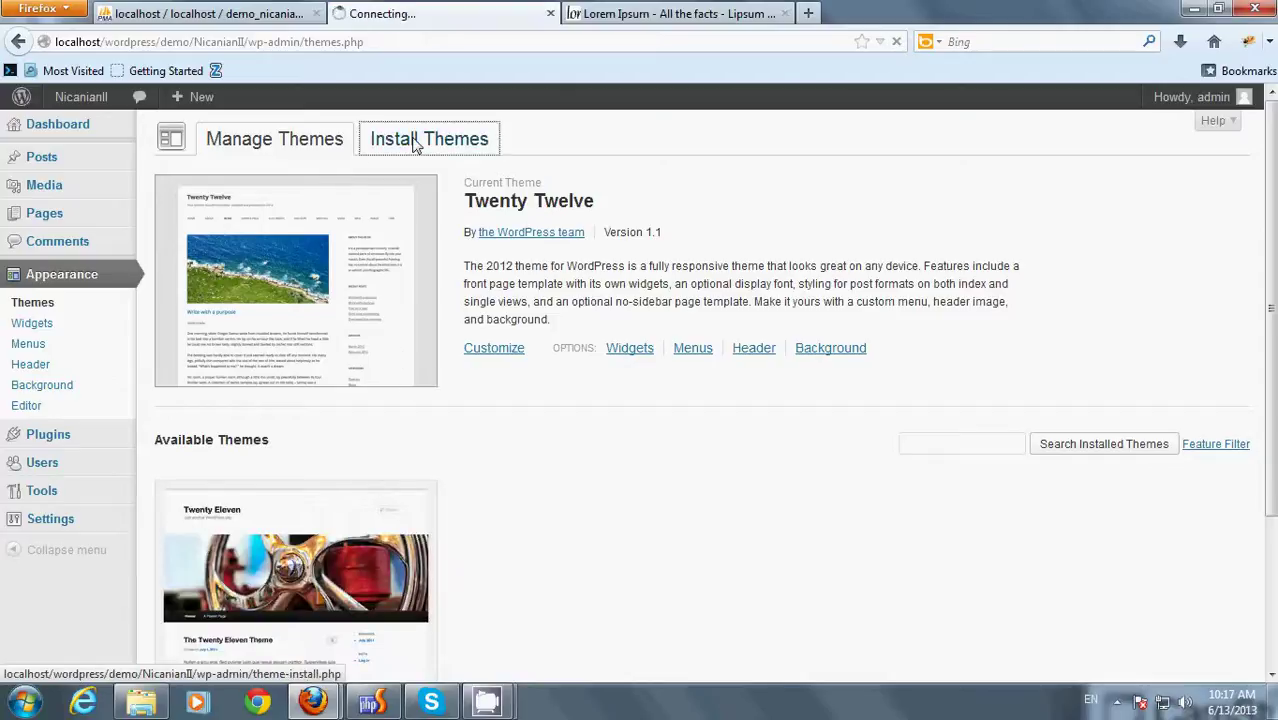
{"action": "left_click", "coordinate": [227, 175]}
{"action": "left_click", "coordinate": [303, 279]}
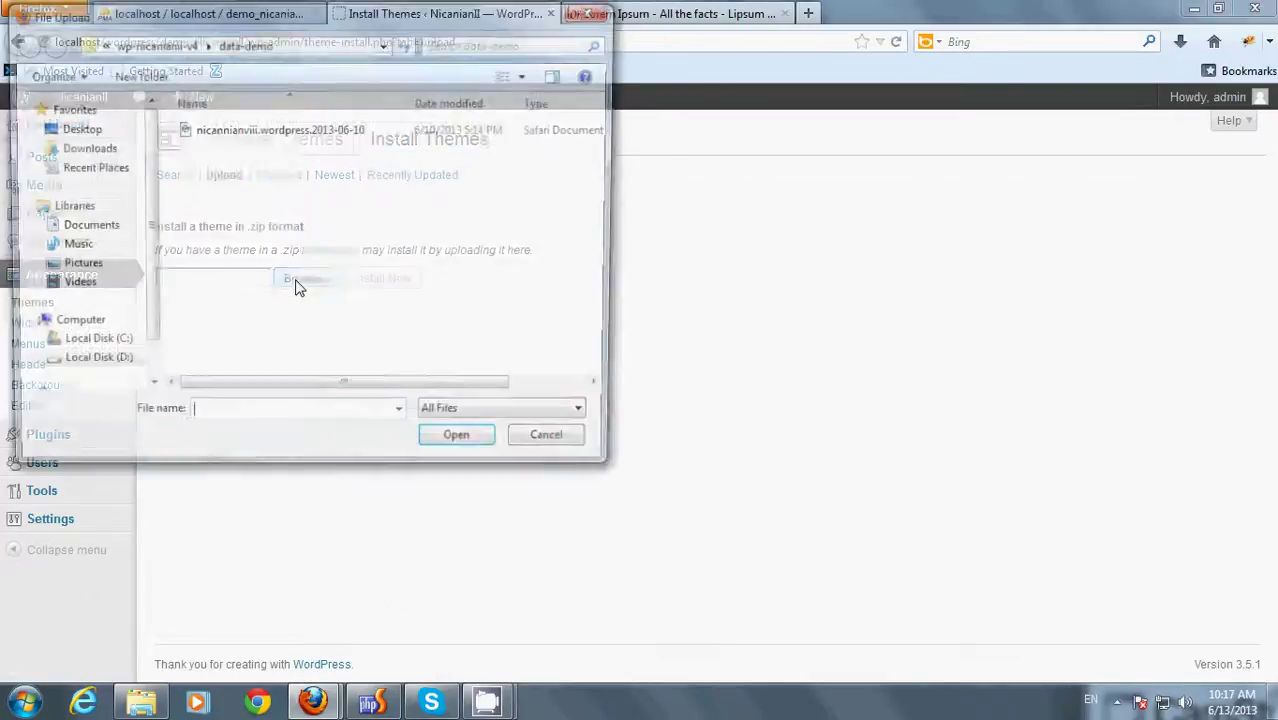
{"action": "left_click", "coordinate": [160, 45]}
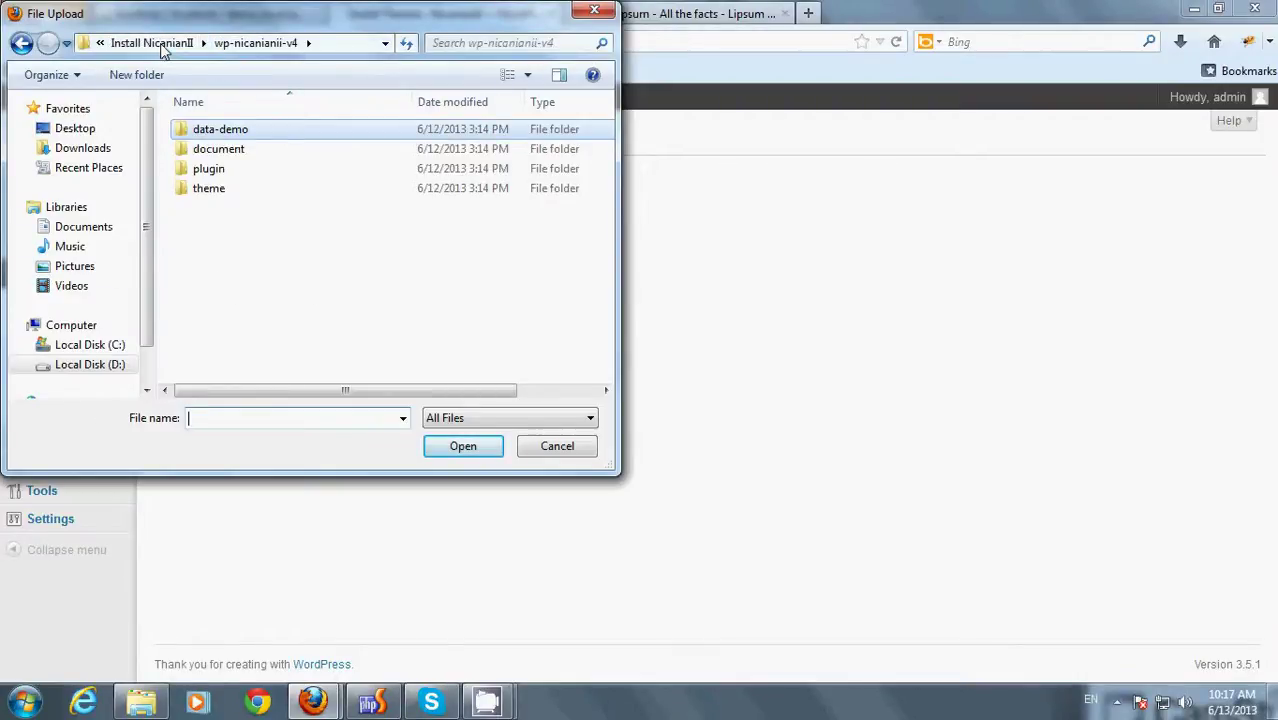
{"action": "double_click", "coordinate": [222, 189]}
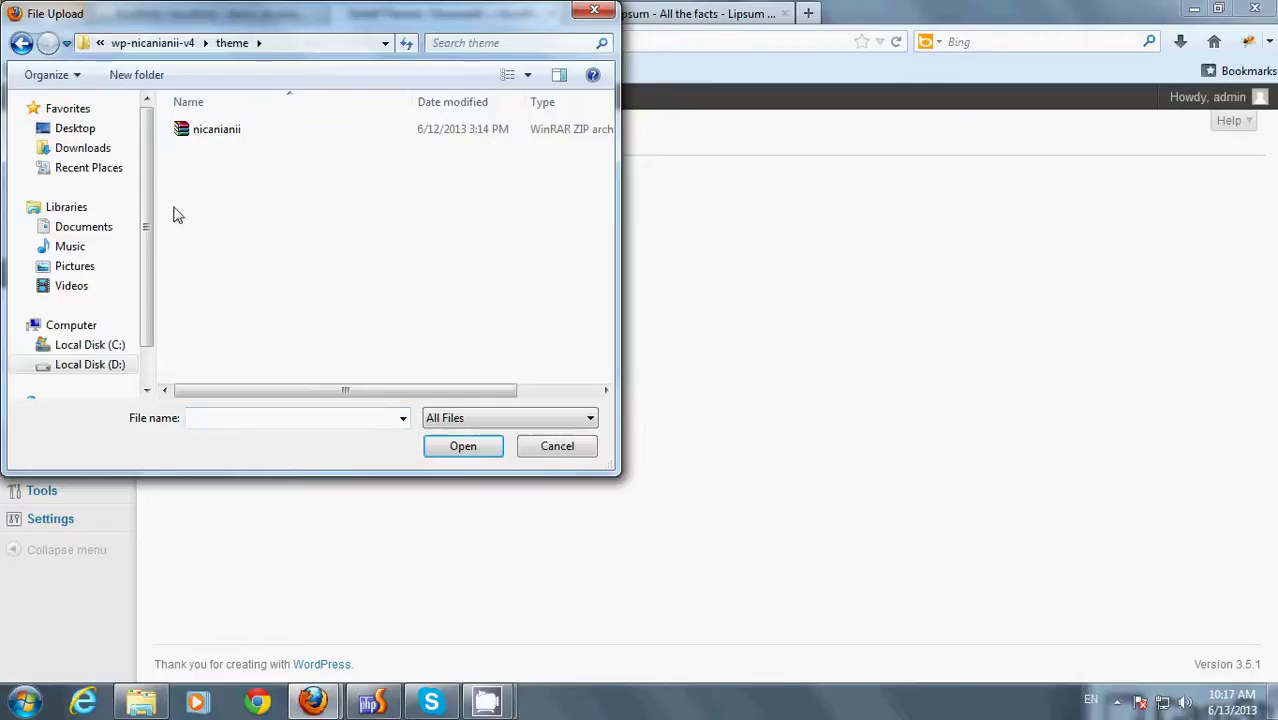
{"action": "double_click", "coordinate": [200, 131]}
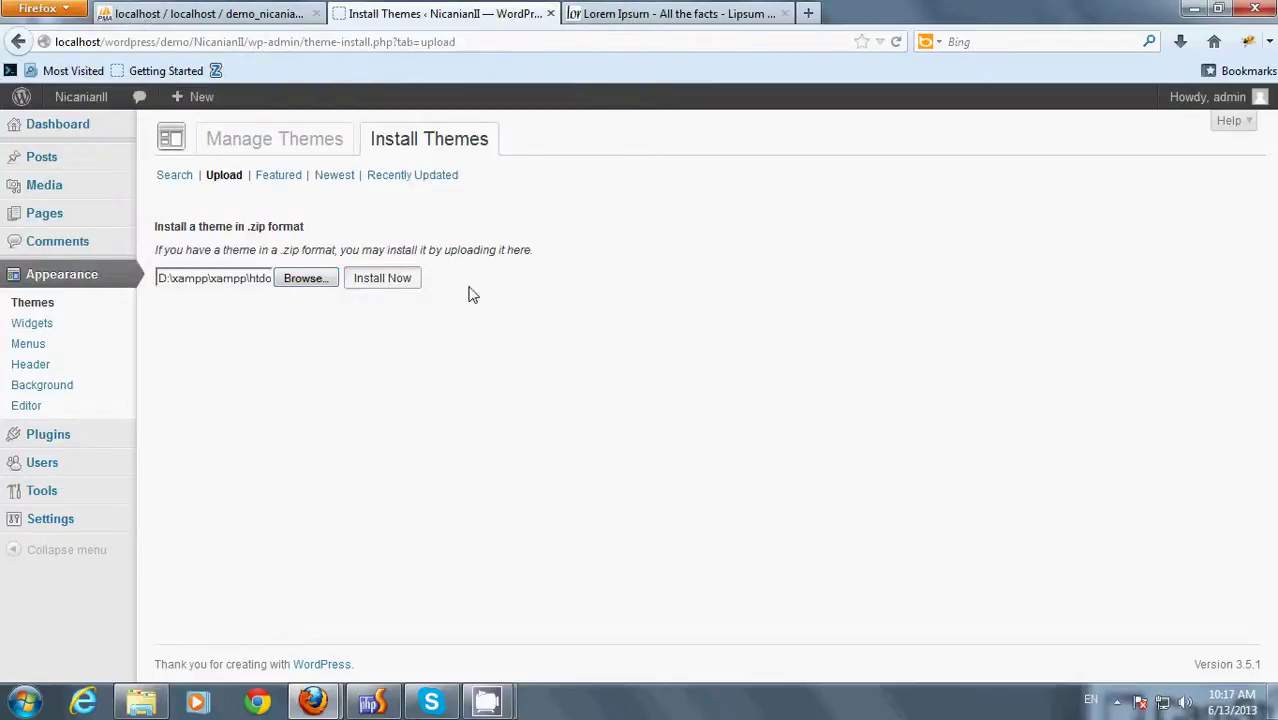
{"action": "left_click", "coordinate": [382, 278]}
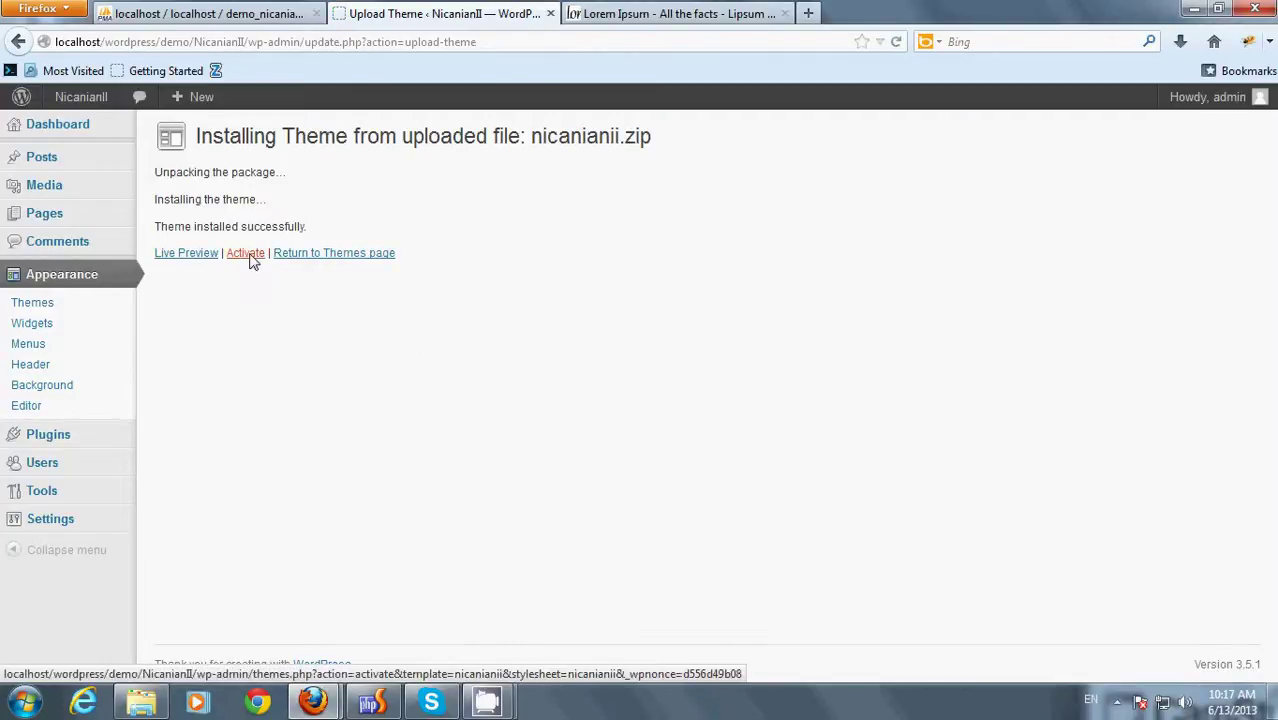
{"action": "left_click", "coordinate": [248, 256]}
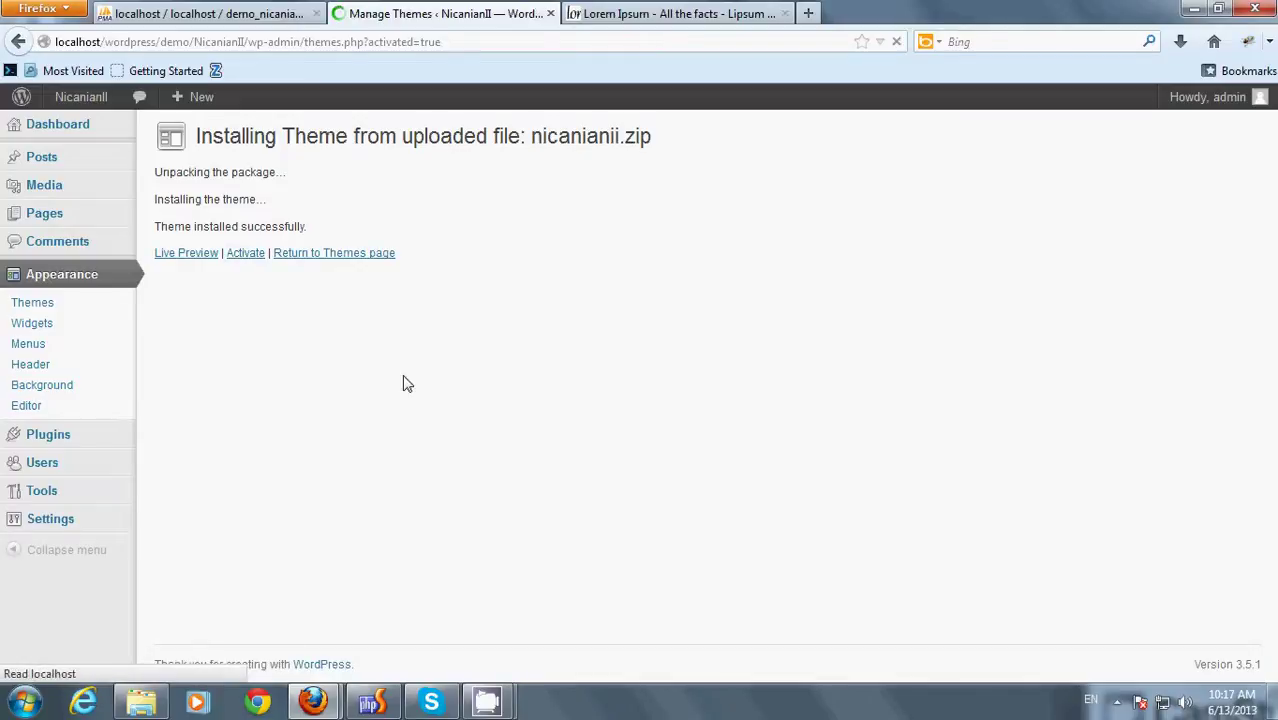
- Upload, install and activate the WP-PageNavi plugin from wp-pagenavi.zip
{"action": "mouse_move", "coordinate": [62, 460]}
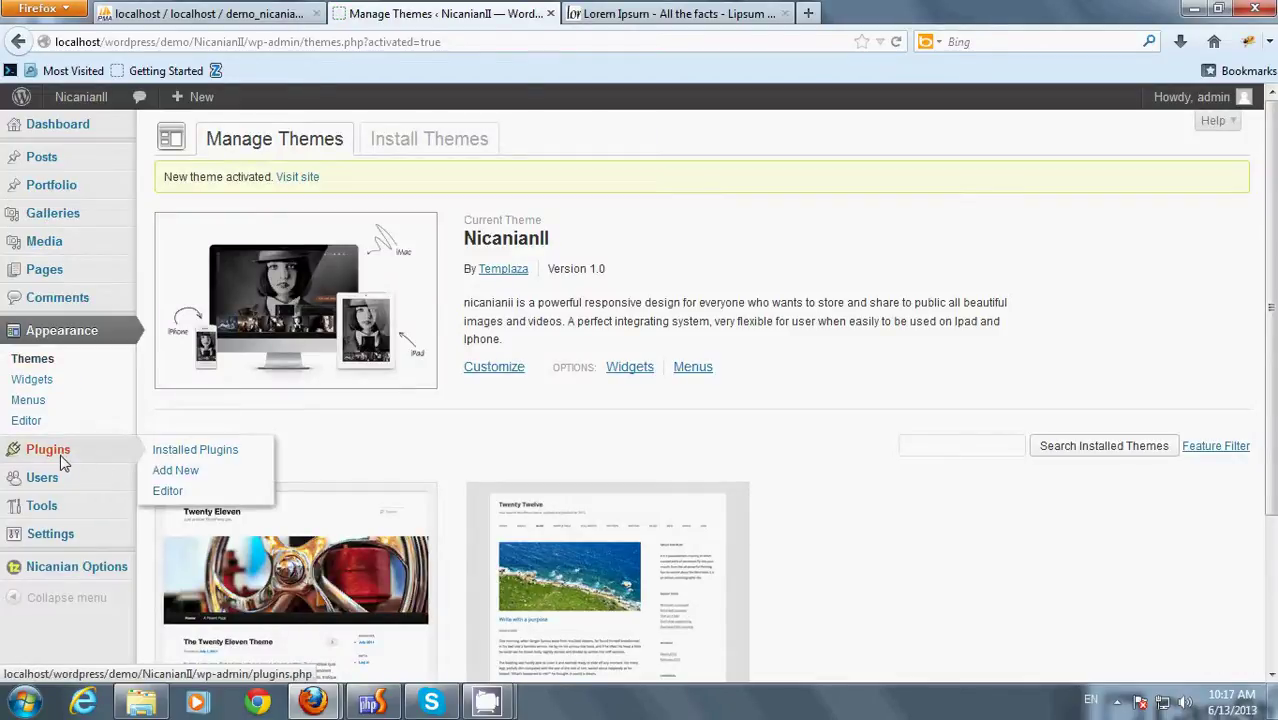
{"action": "left_click", "coordinate": [185, 470]}
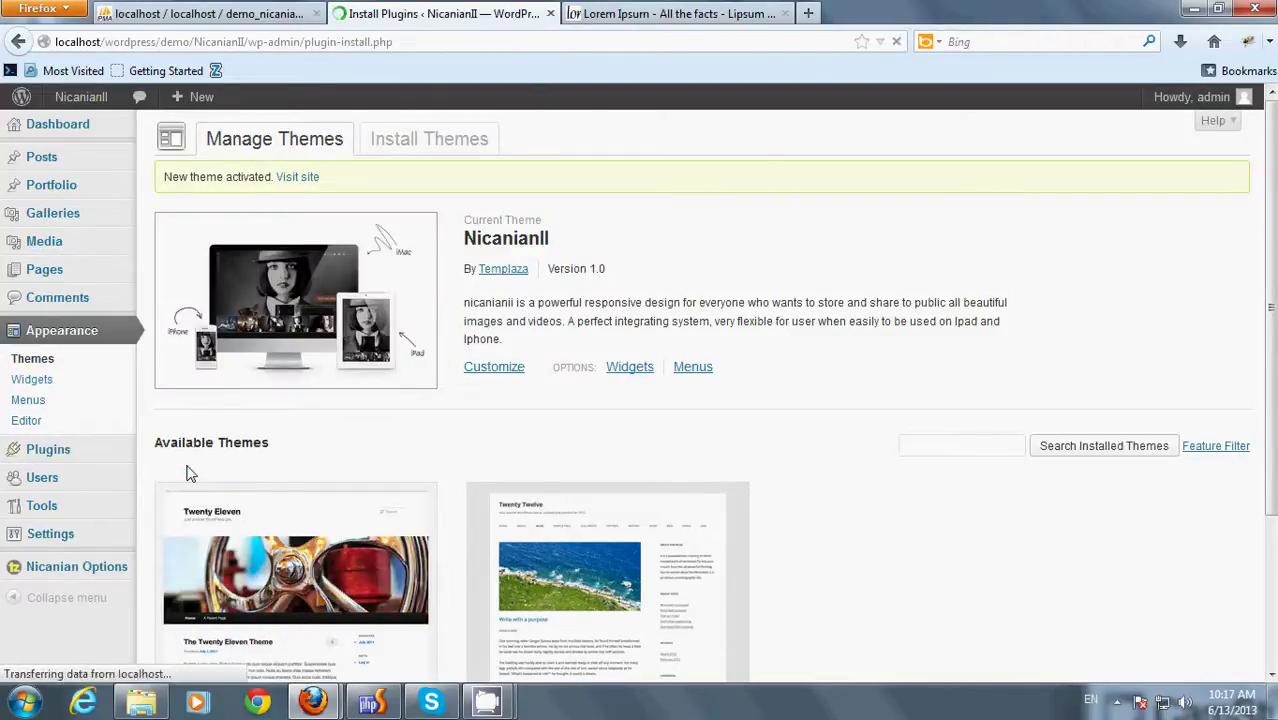
{"action": "left_click", "coordinate": [216, 172]}
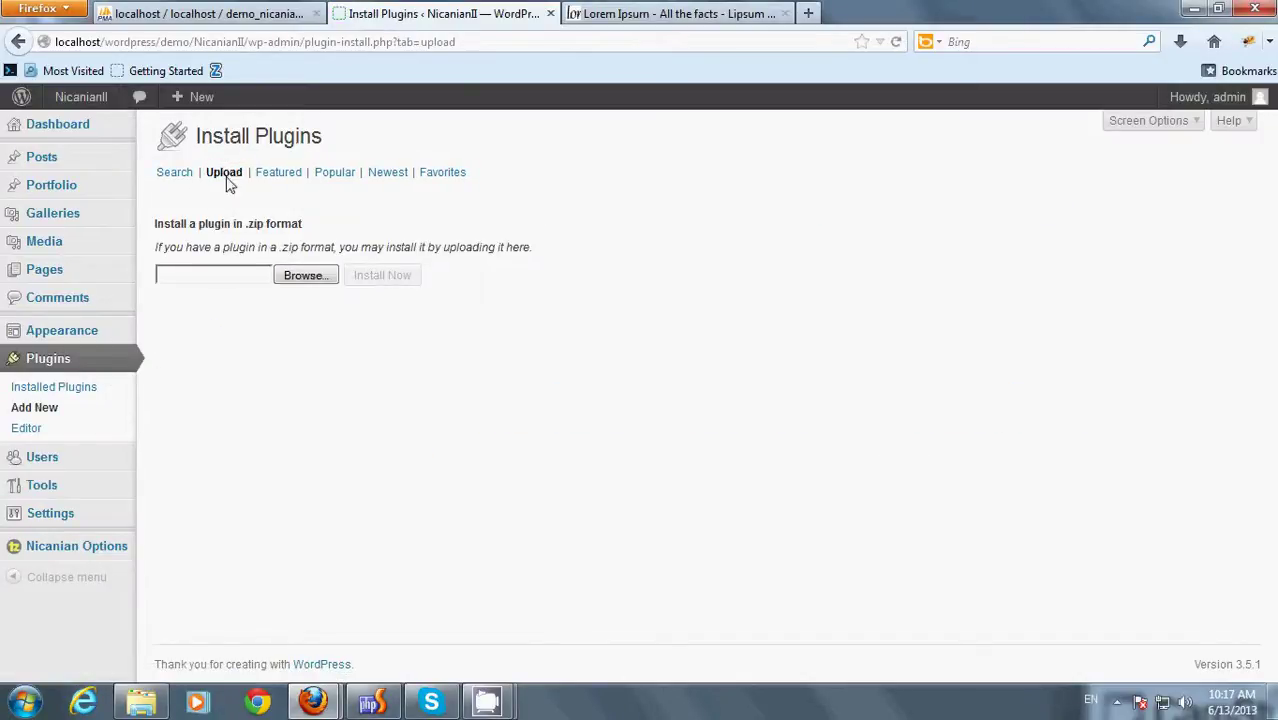
{"action": "left_click", "coordinate": [307, 280]}
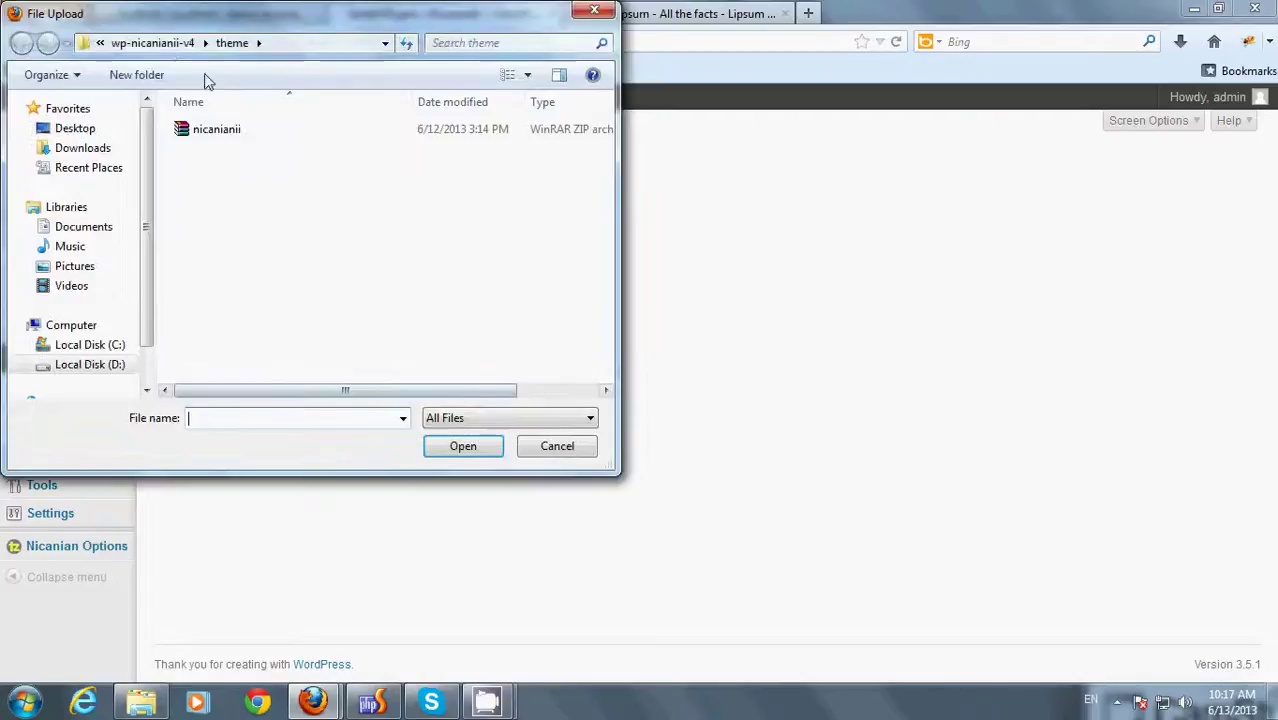
{"action": "left_click", "coordinate": [140, 43]}
{"action": "double_click", "coordinate": [206, 170]}
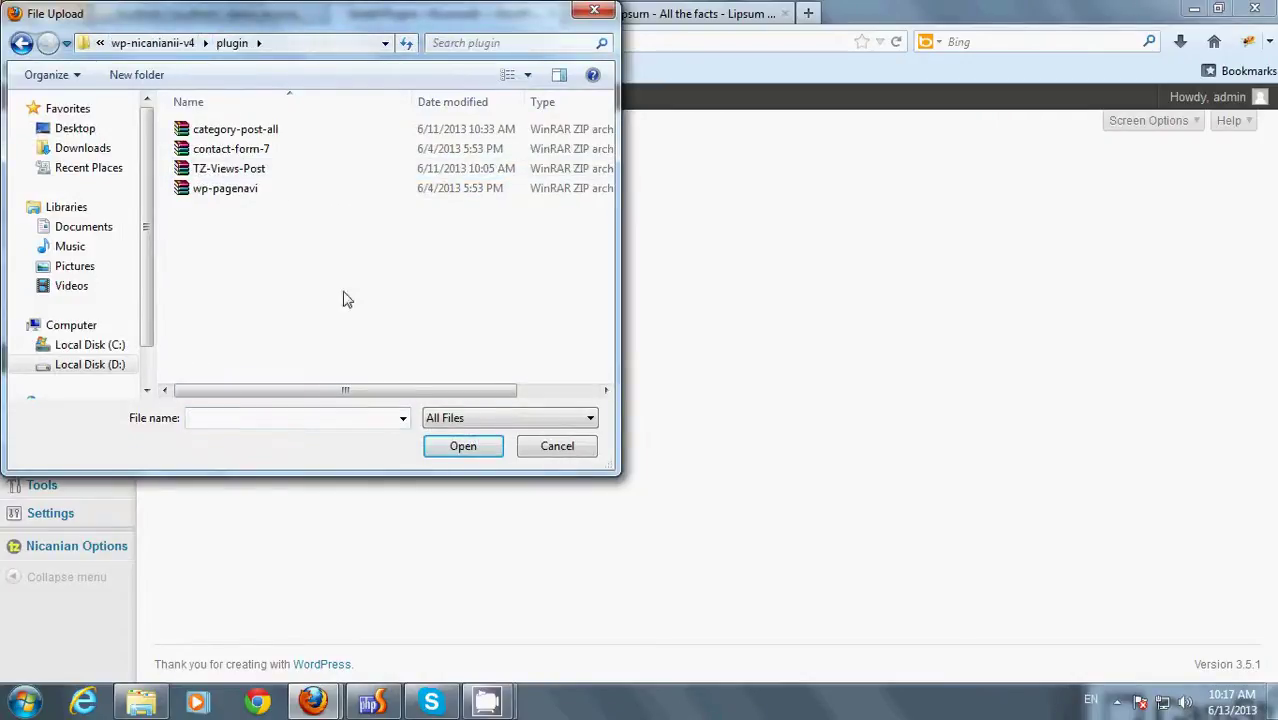
{"action": "double_click", "coordinate": [245, 198]}
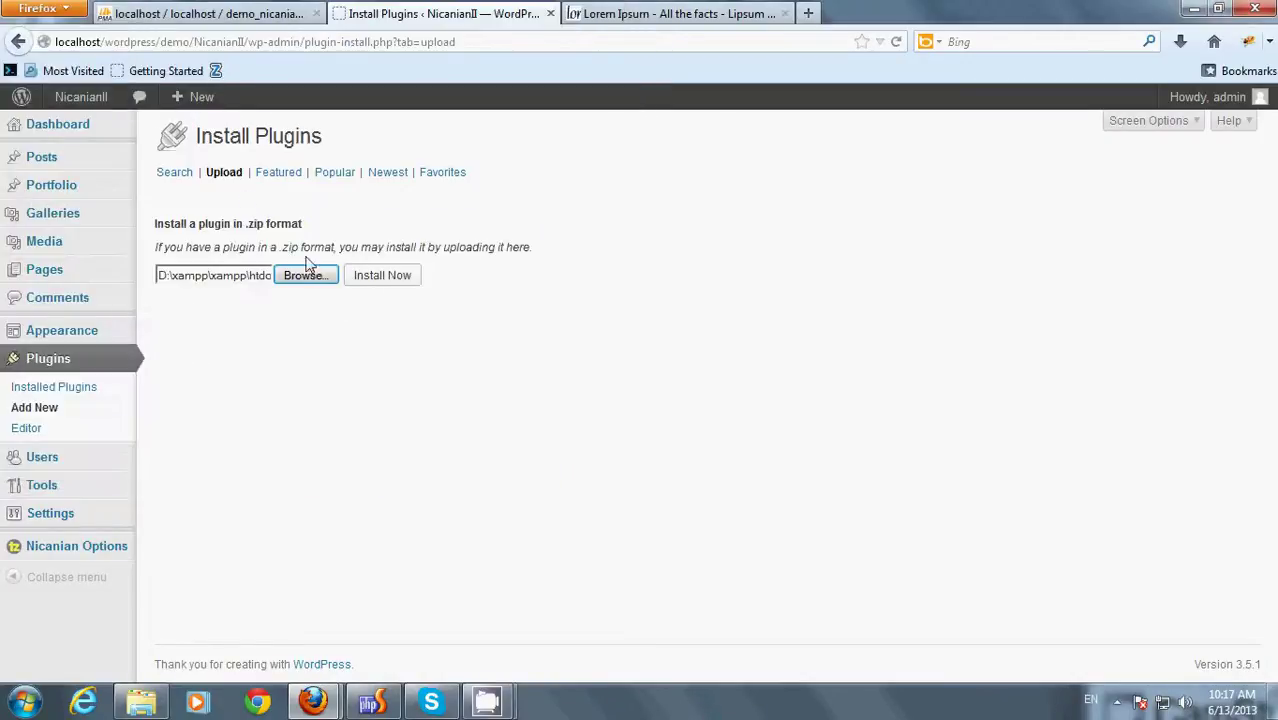
{"action": "left_click", "coordinate": [392, 279]}
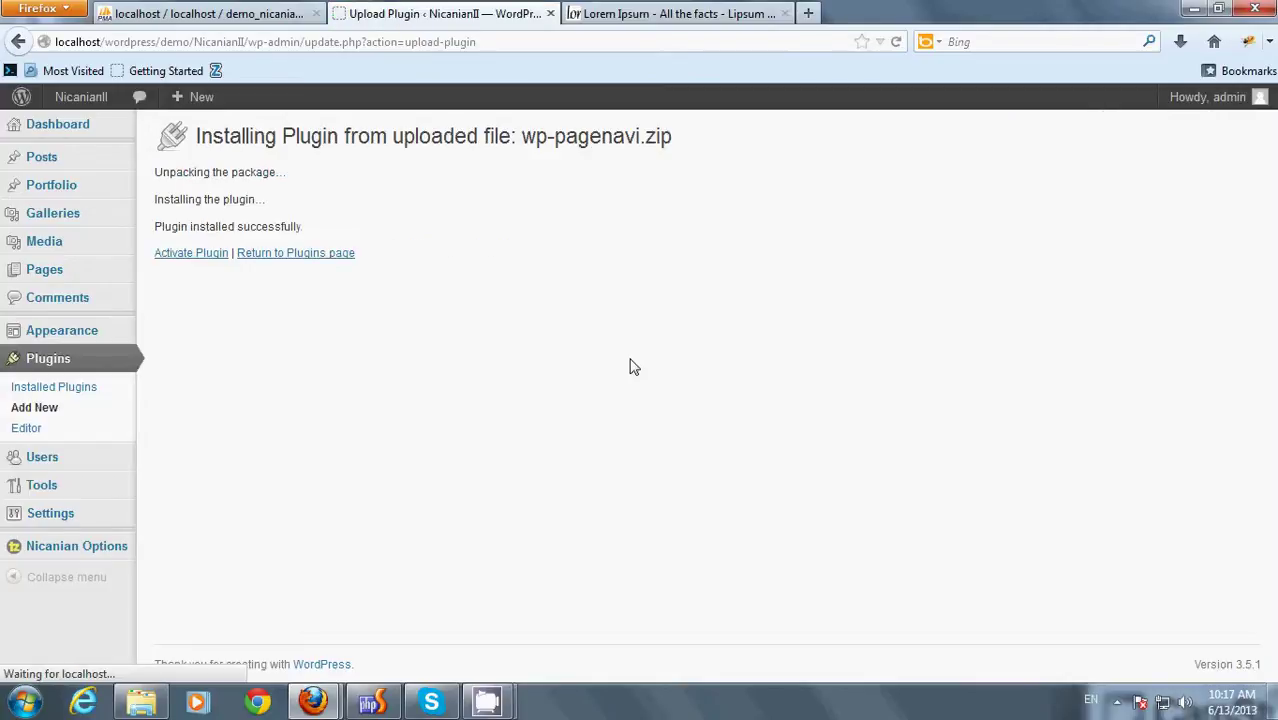
{"action": "left_click", "coordinate": [185, 253]}
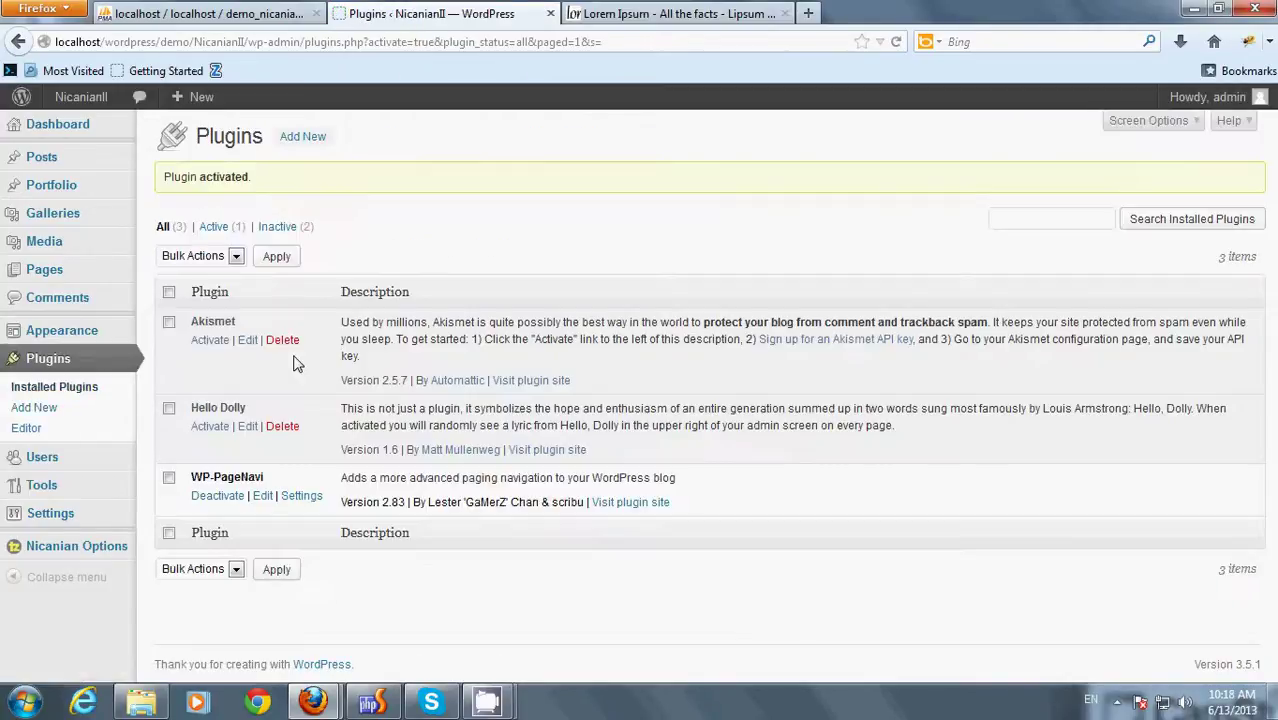
- Upload, install and activate the TZ View Post plugin from the TZ-Views-Post zip
{"action": "left_click", "coordinate": [299, 140]}
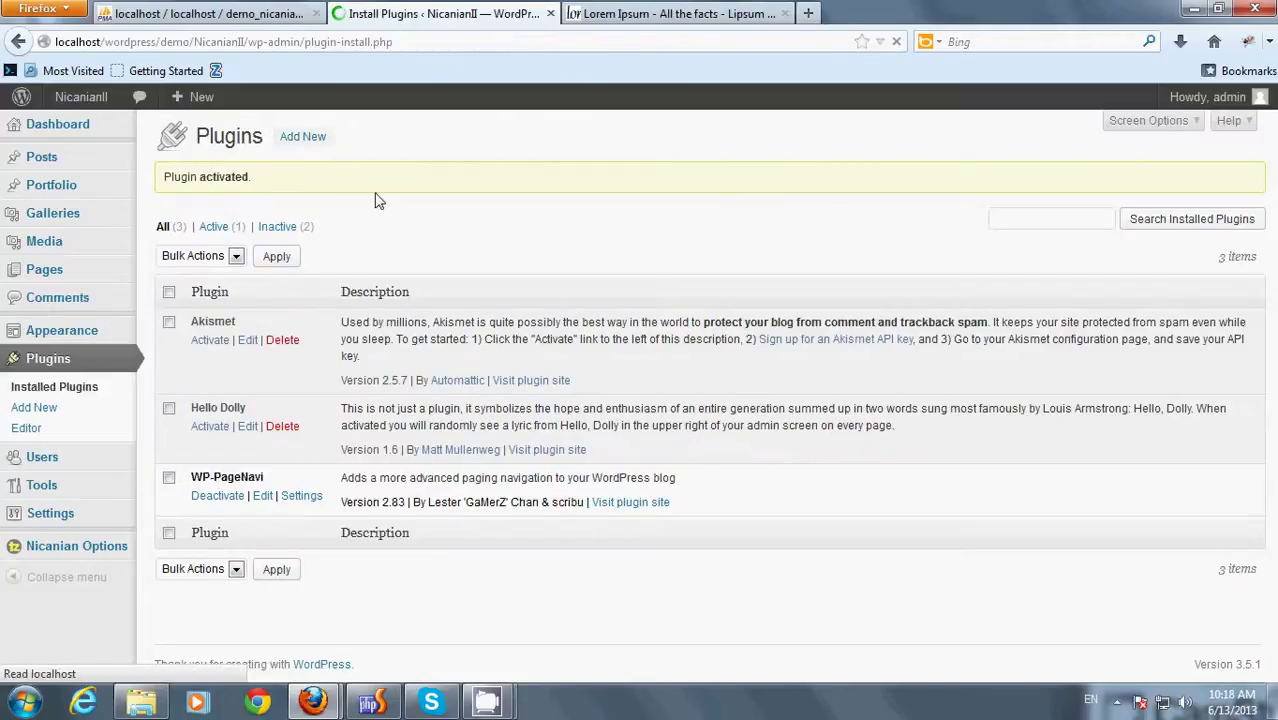
{"action": "left_click", "coordinate": [222, 177]}
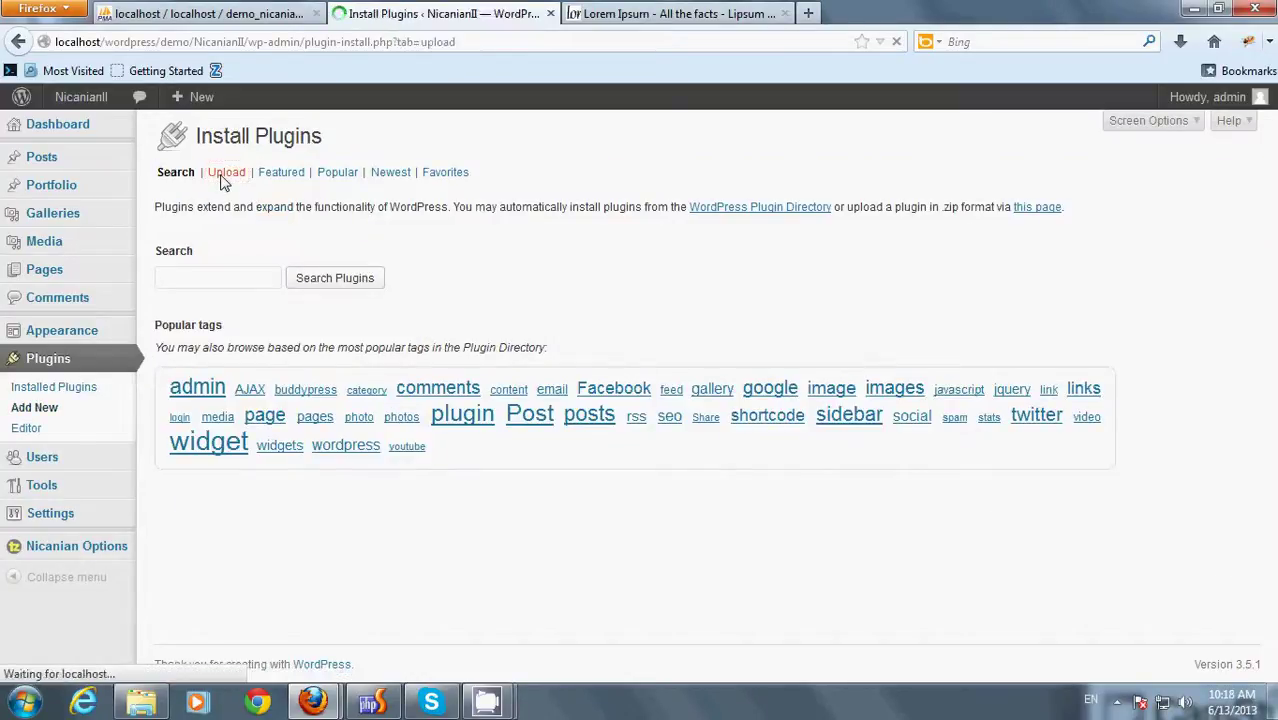
{"action": "left_click", "coordinate": [287, 284]}
{"action": "double_click", "coordinate": [210, 168]}
{"action": "left_click", "coordinate": [370, 280]}
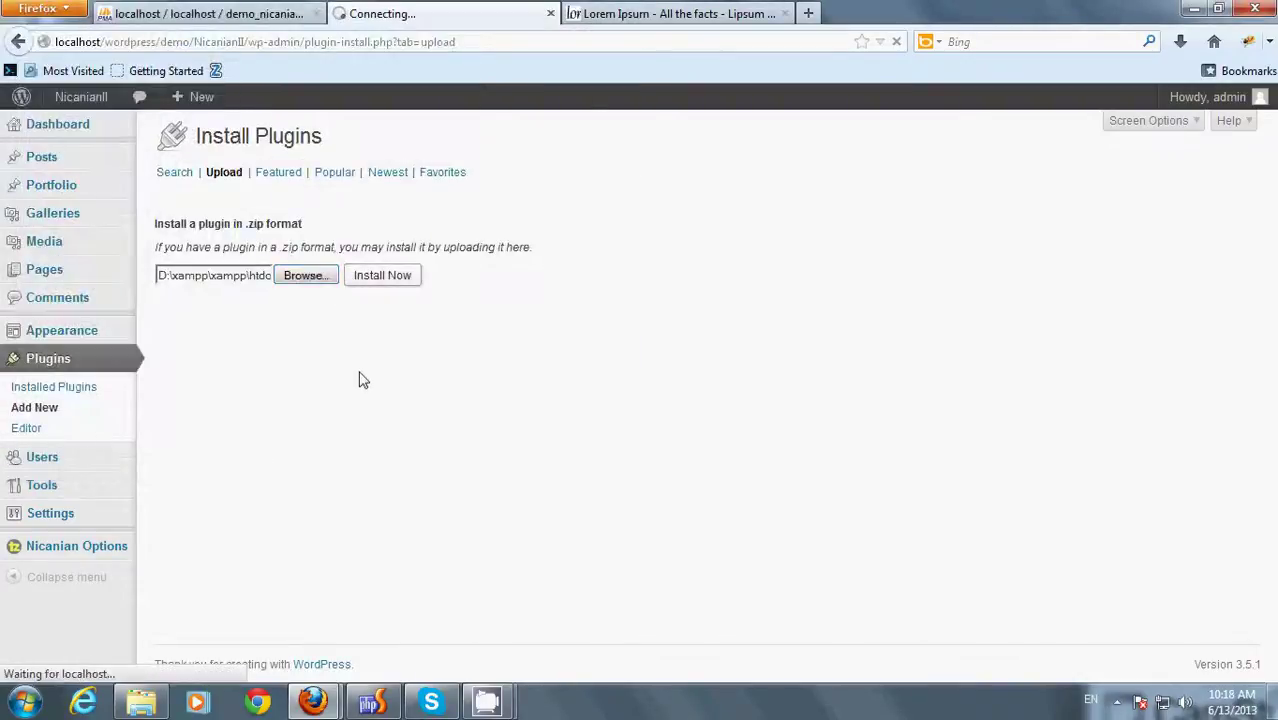
{"action": "left_click", "coordinate": [186, 257]}
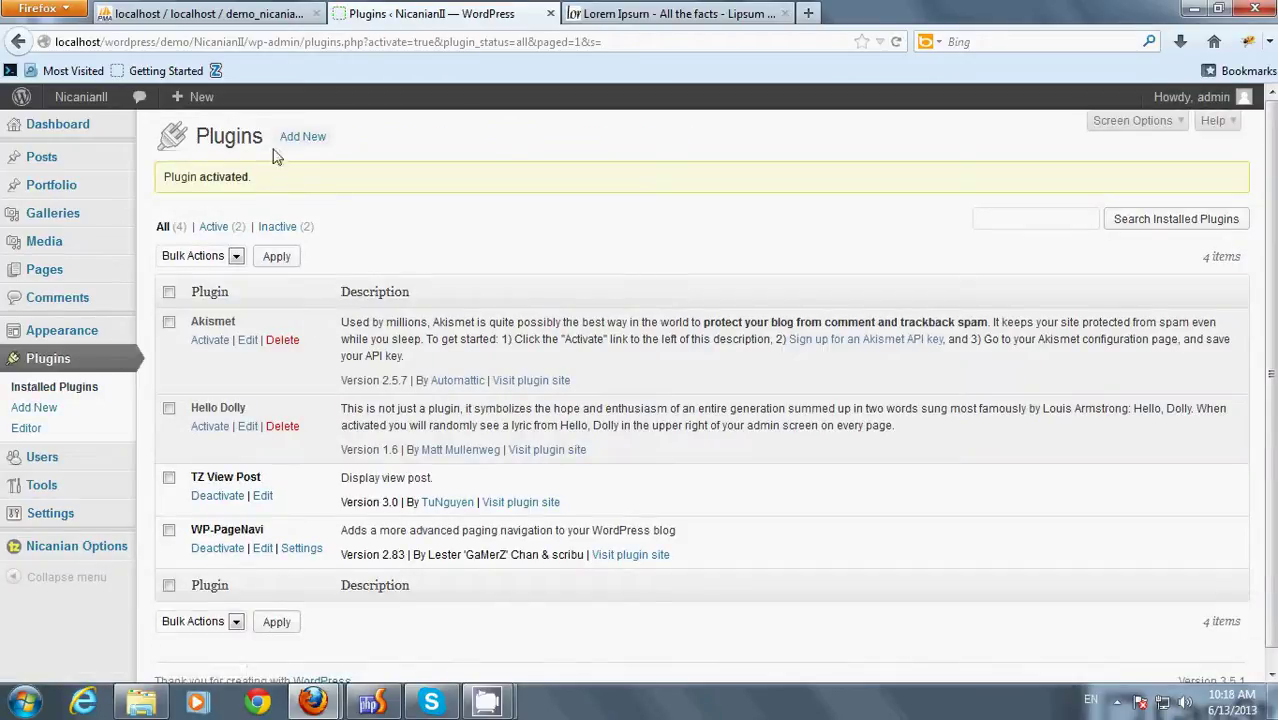
{"action": "left_click", "coordinate": [292, 140]}
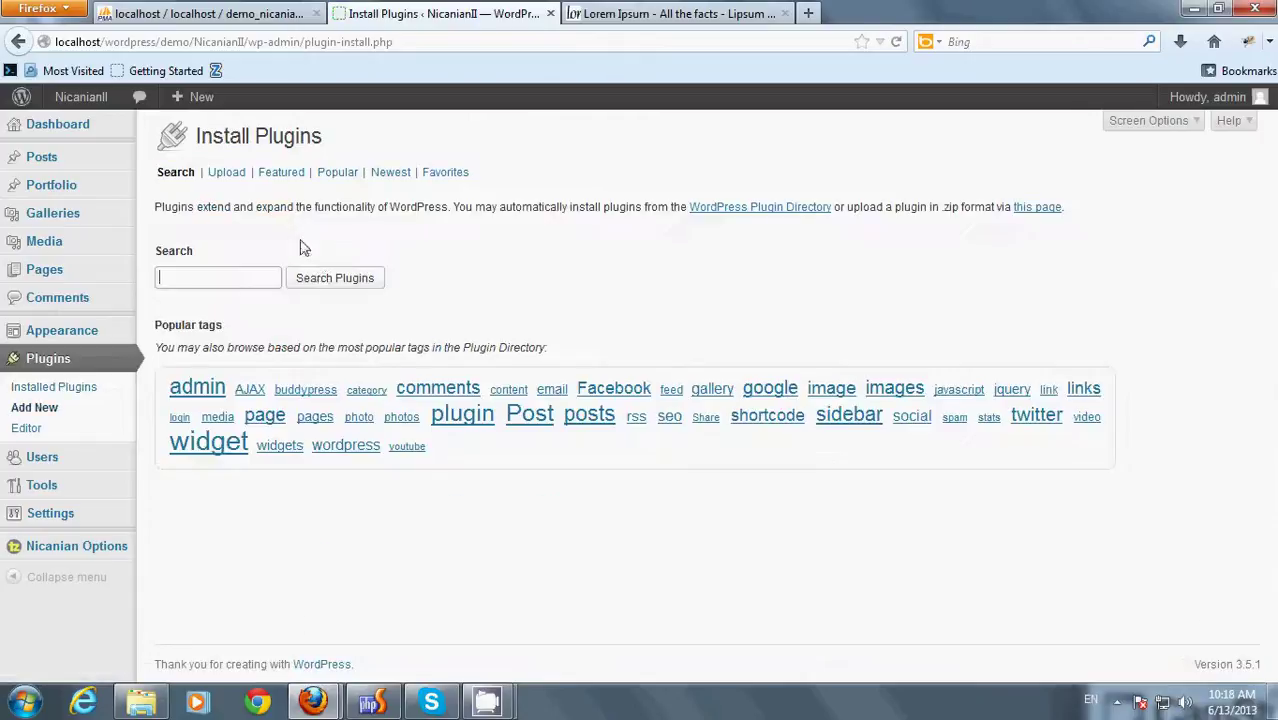
- Upload, install and activate Contact Form 7 from contact-form-7.zip
{"action": "left_click", "coordinate": [240, 172]}
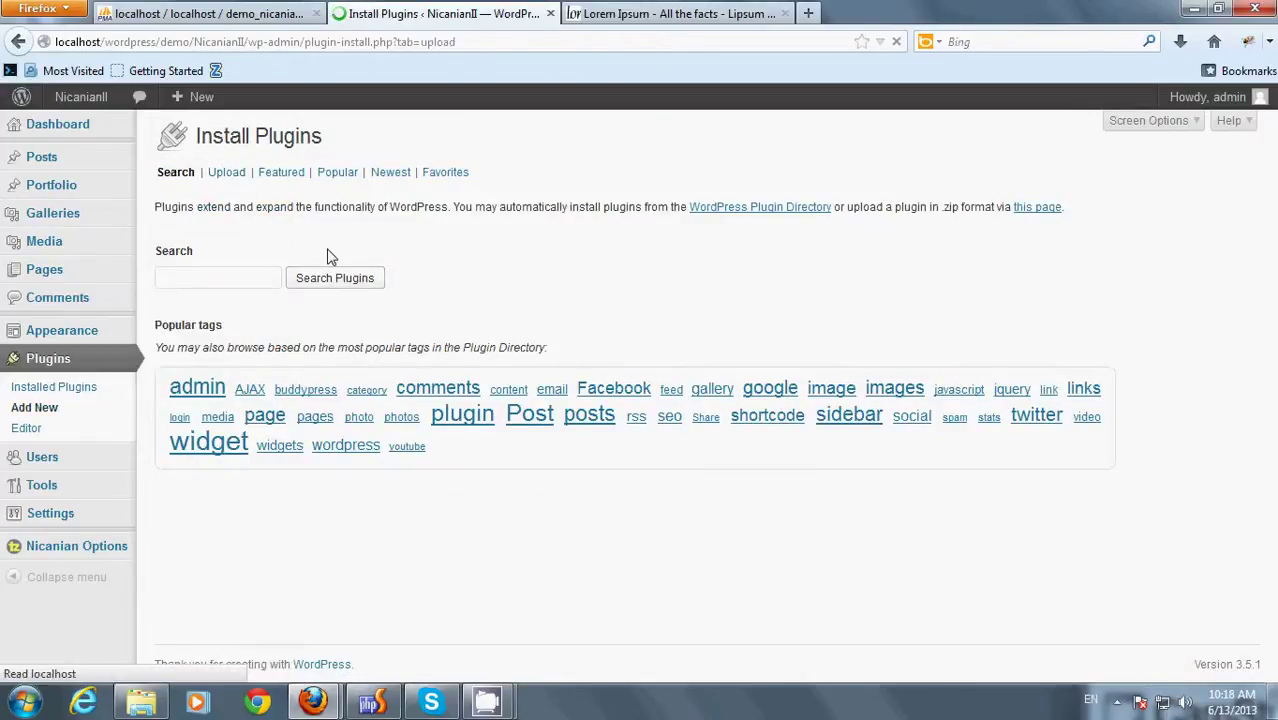
{"action": "left_click", "coordinate": [303, 278]}
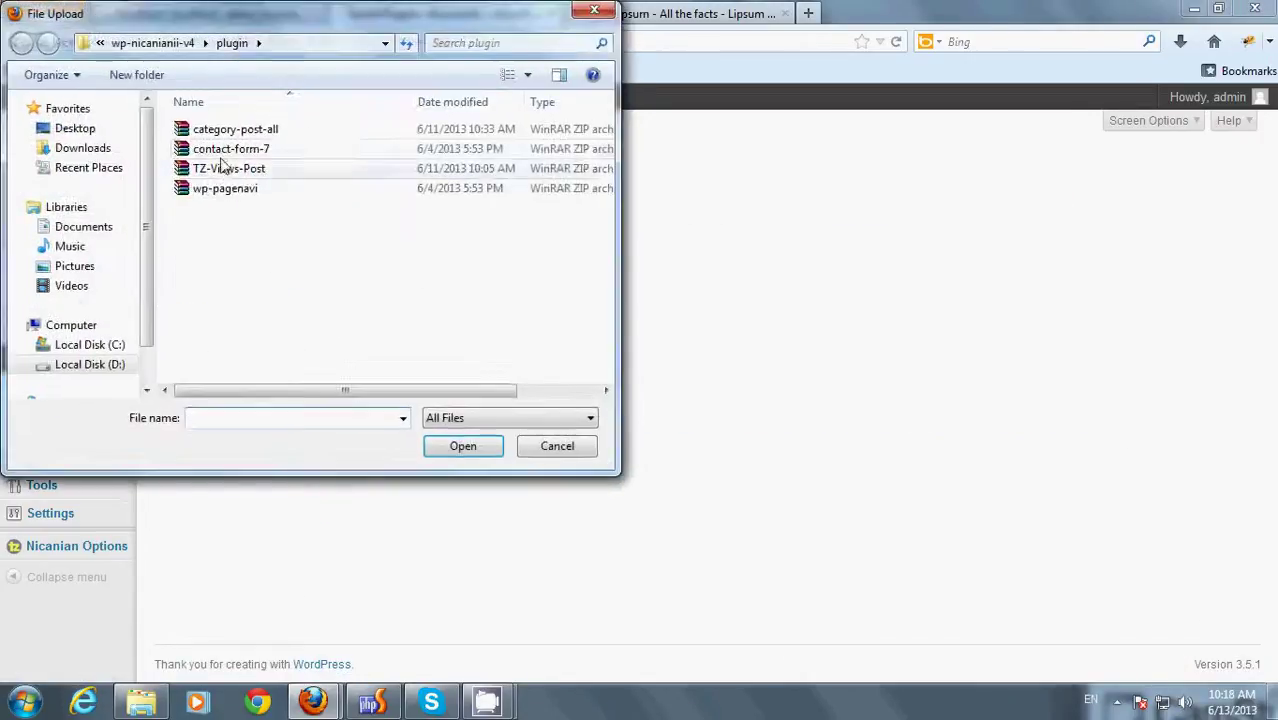
{"action": "left_click", "coordinate": [222, 152]}
{"action": "double_click", "coordinate": [222, 152]}
{"action": "left_click", "coordinate": [382, 275]}
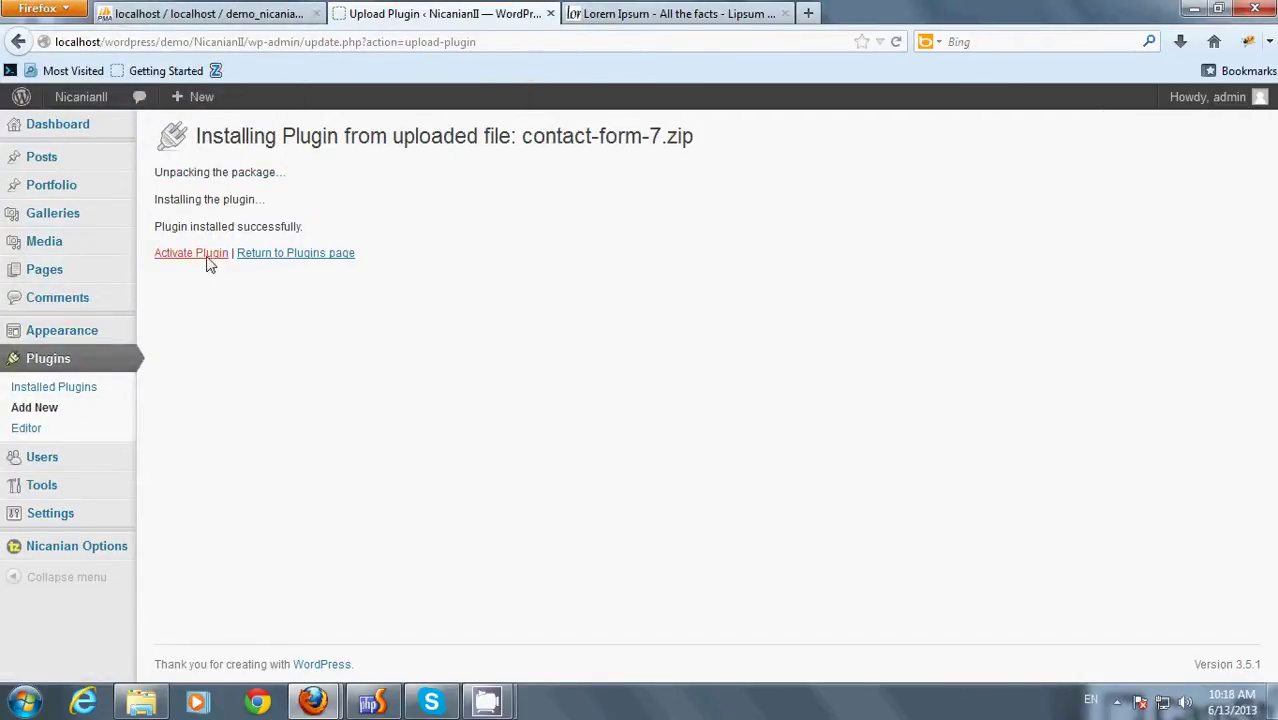
{"action": "left_click", "coordinate": [207, 258]}
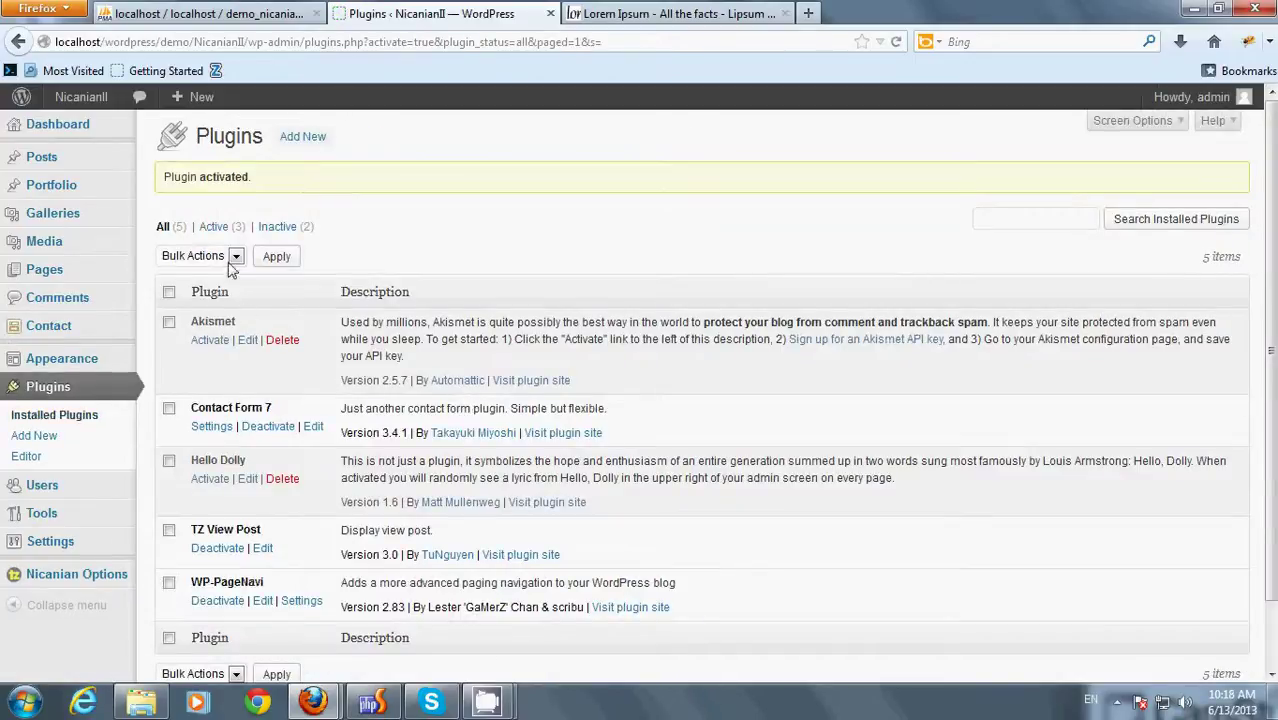
- Upload, install and activate the category-post-all plugin from its zip file
{"action": "left_click", "coordinate": [297, 141]}
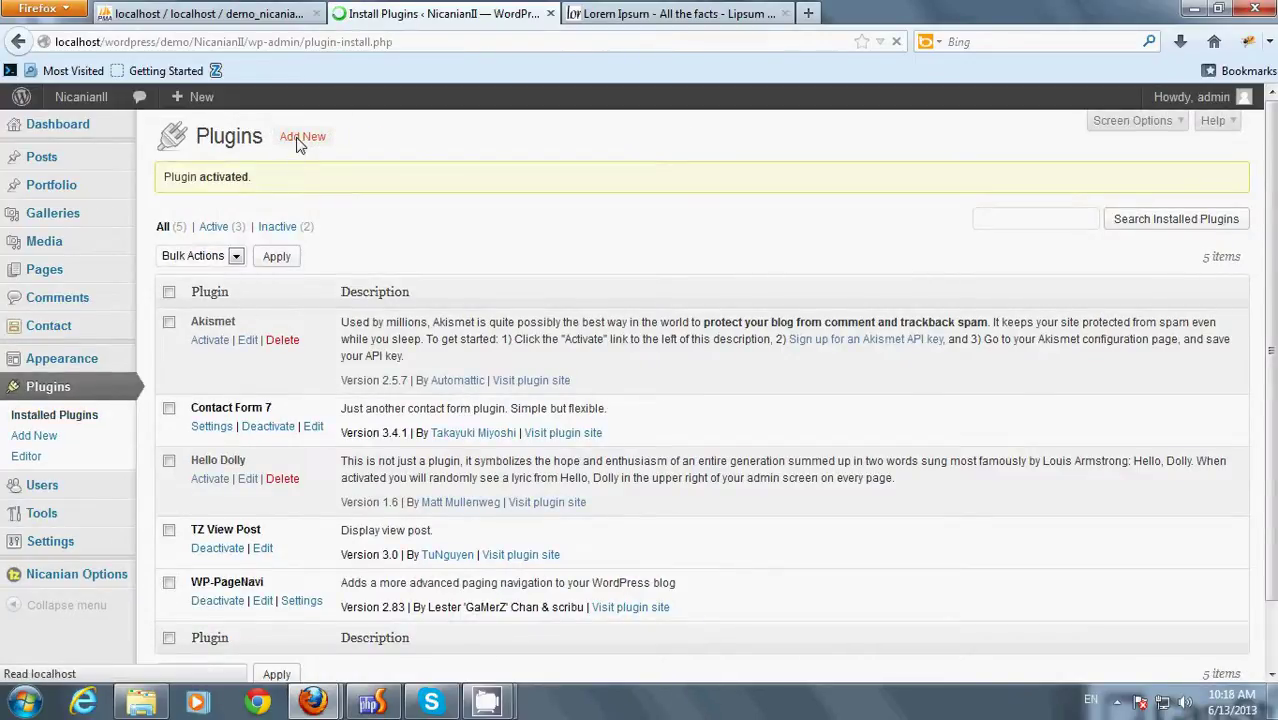
{"action": "left_click", "coordinate": [218, 178]}
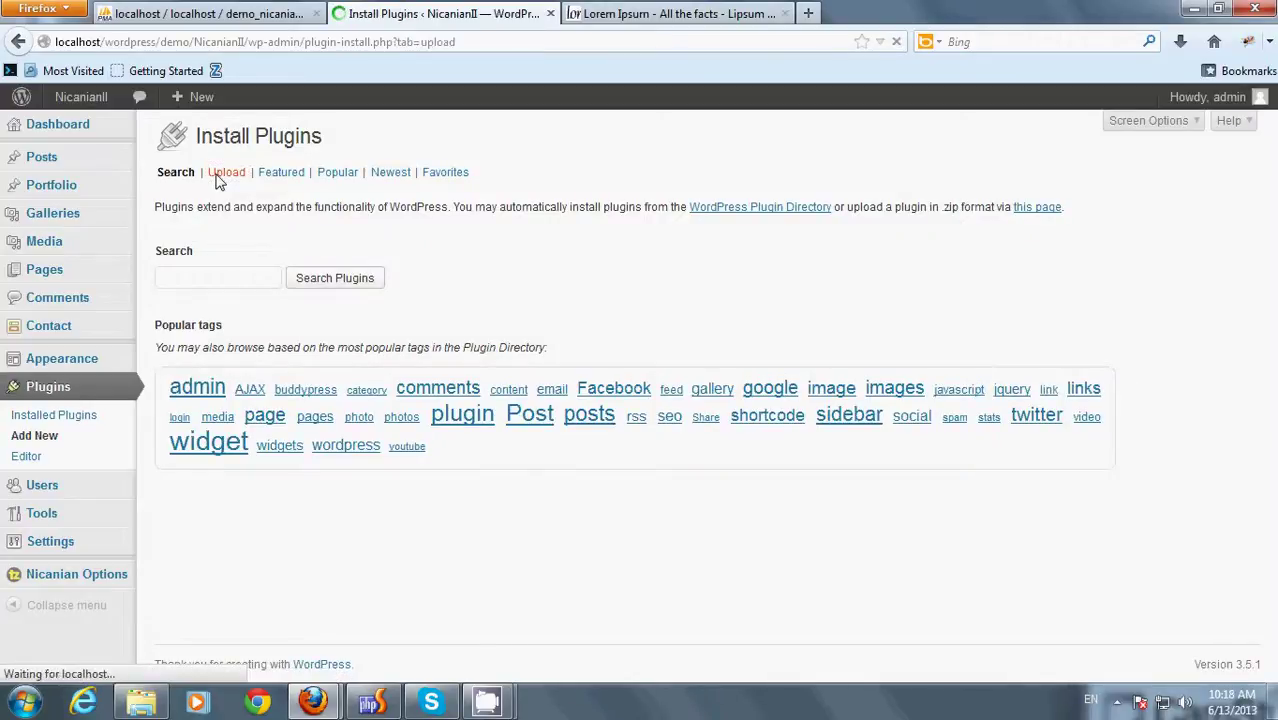
{"action": "left_click", "coordinate": [290, 277]}
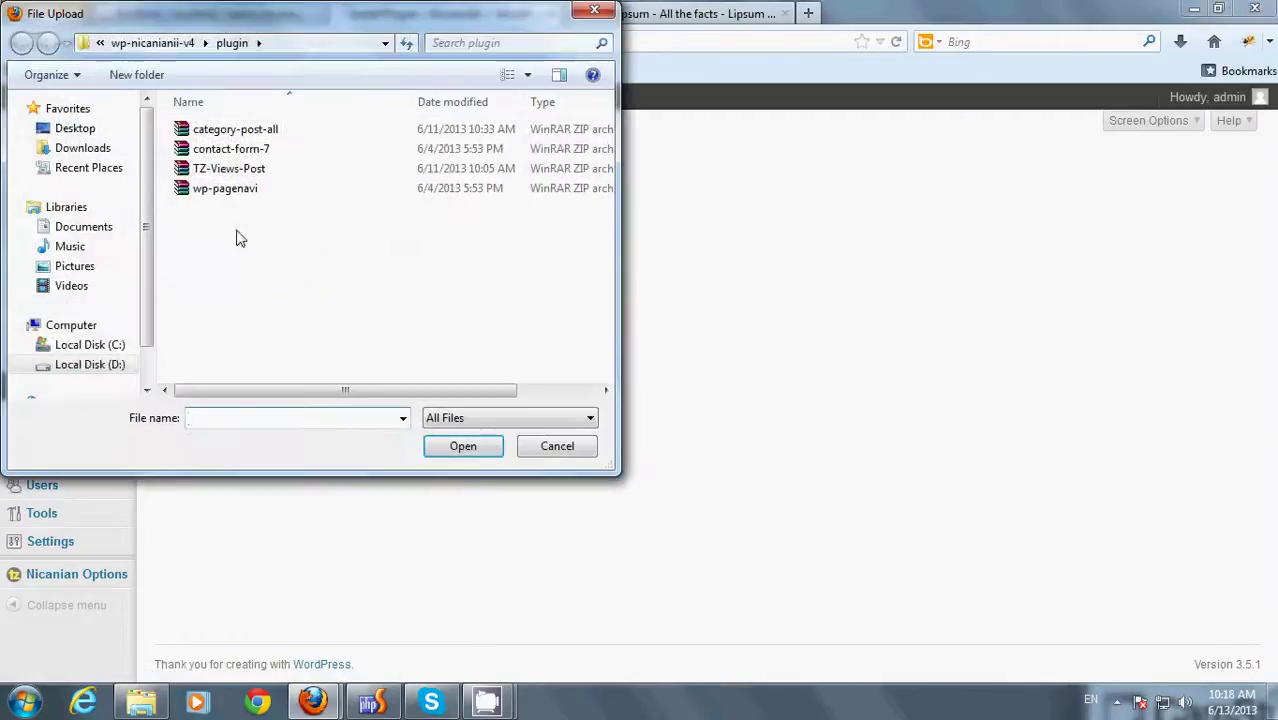
{"action": "double_click", "coordinate": [231, 137]}
{"action": "left_click", "coordinate": [389, 282]}
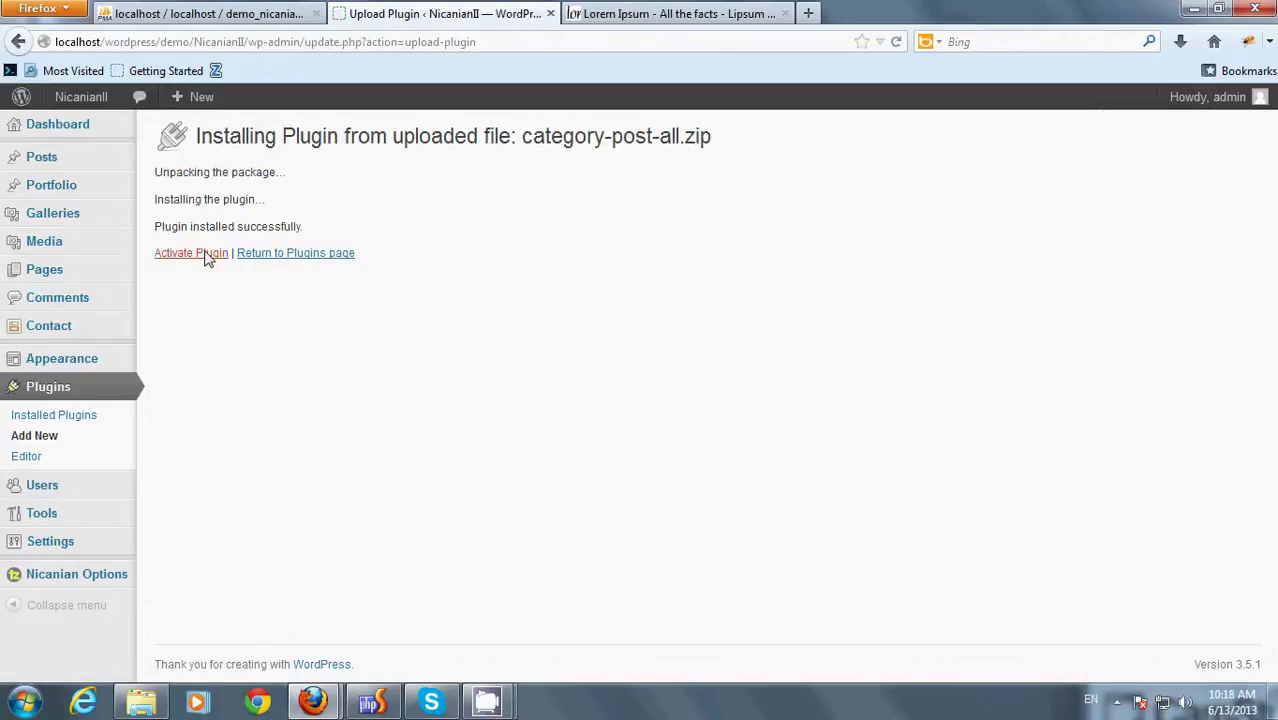
{"action": "left_click", "coordinate": [192, 254]}
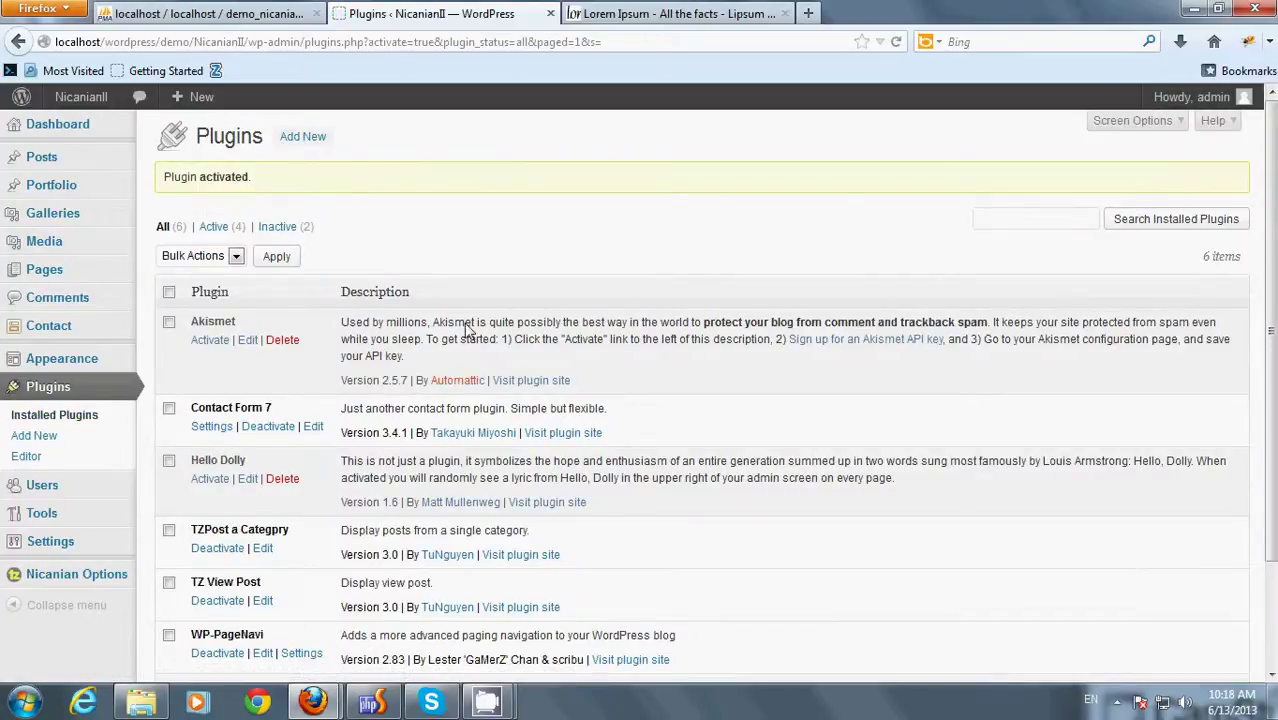
{"action": "mouse_move", "coordinate": [58, 513]}
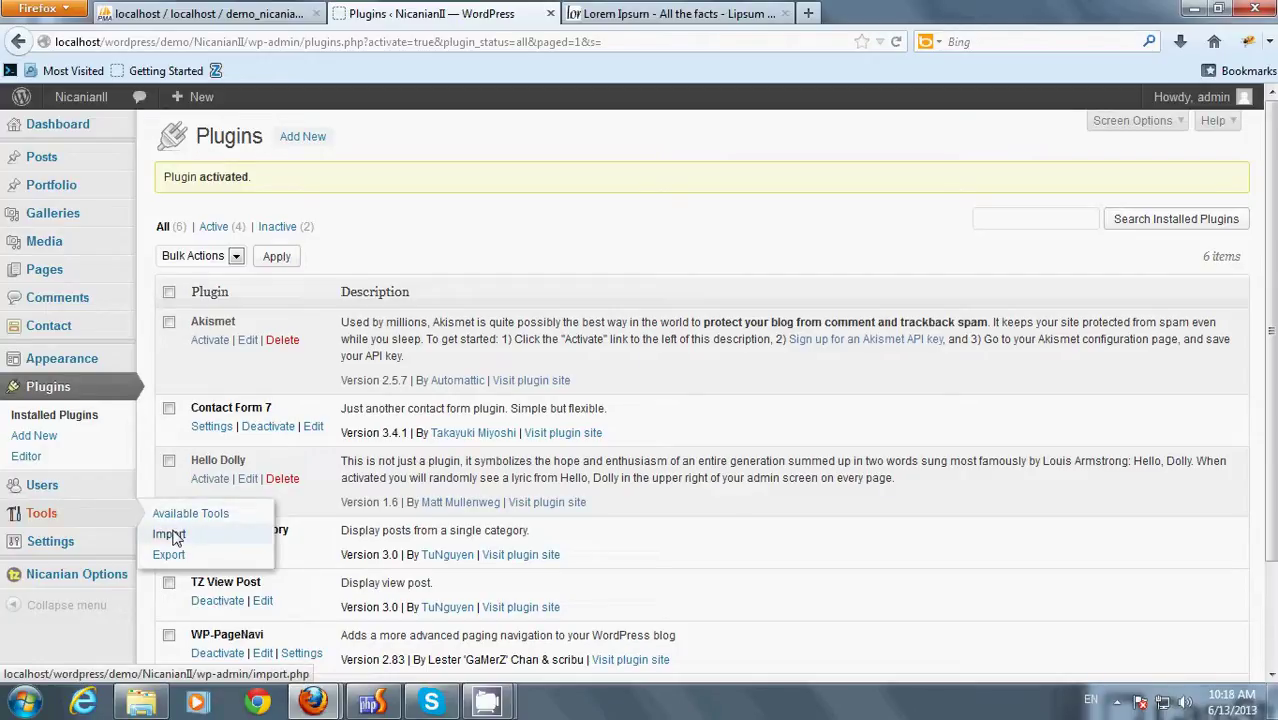
- Install WordPress Importer 0.6.1 from Tools > Import, then activate and run it
{"action": "left_click", "coordinate": [175, 538]}
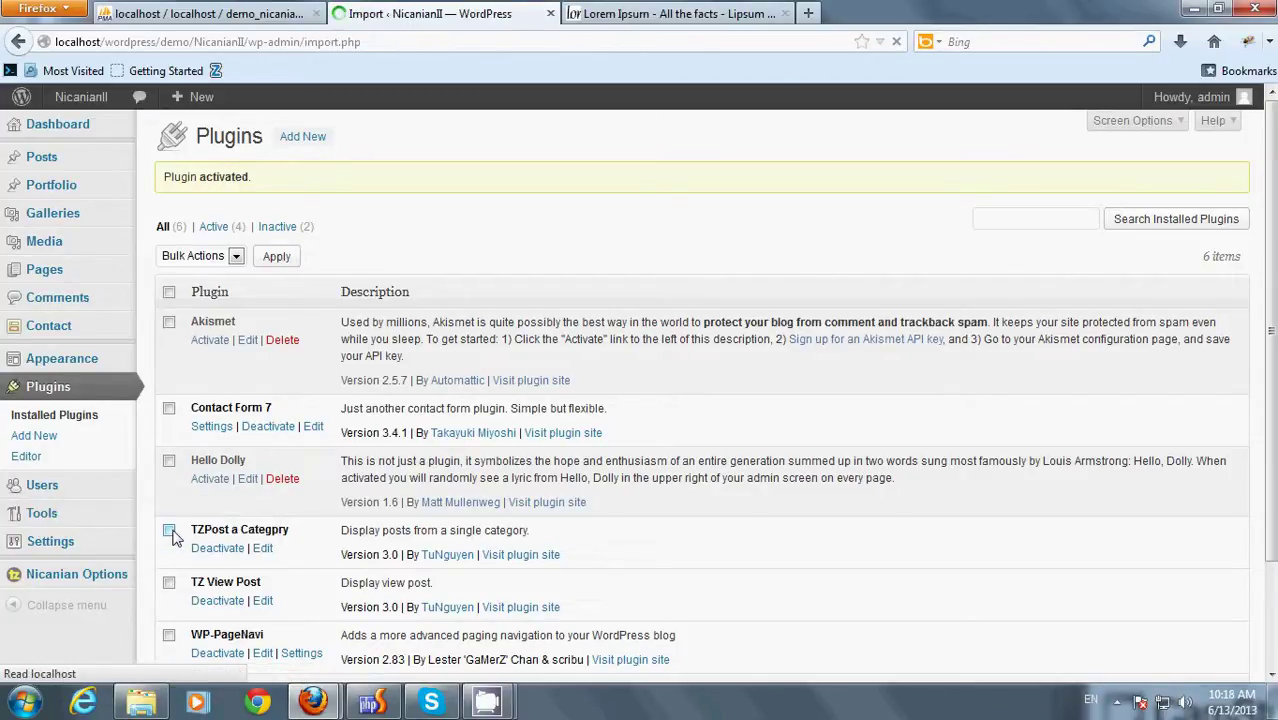
{"action": "left_click", "coordinate": [206, 369]}
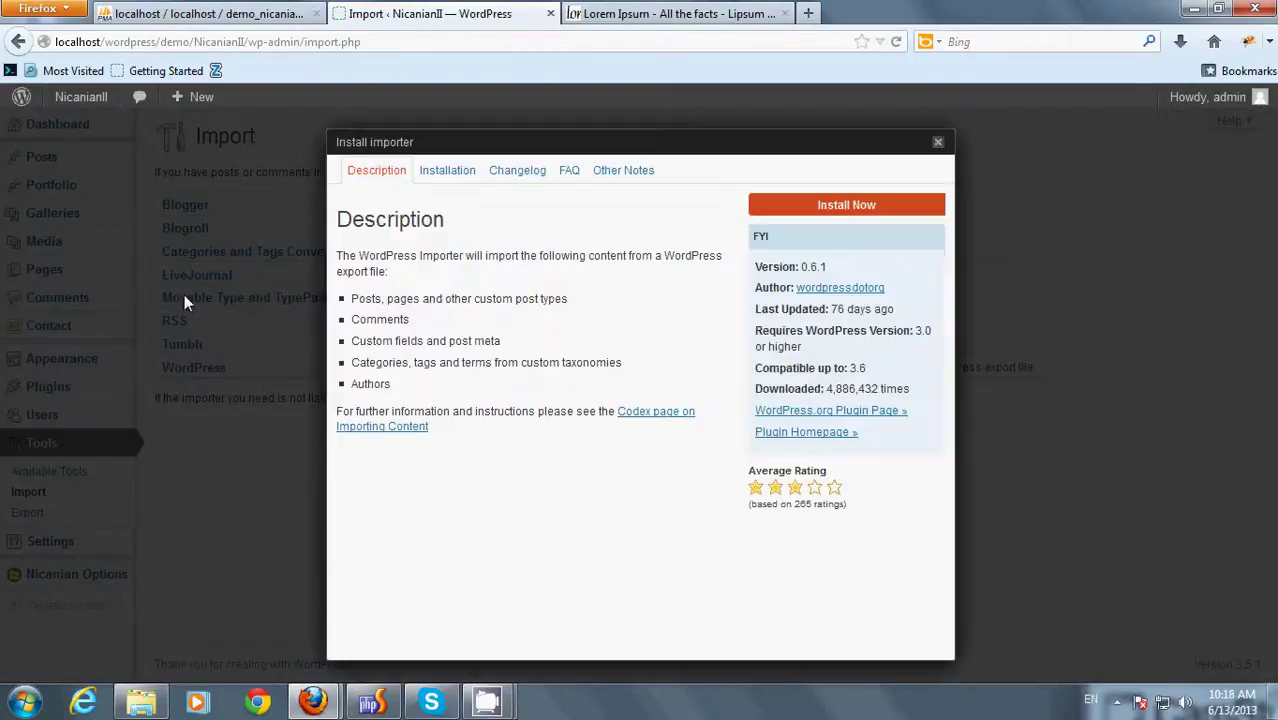
{"action": "left_click", "coordinate": [770, 210]}
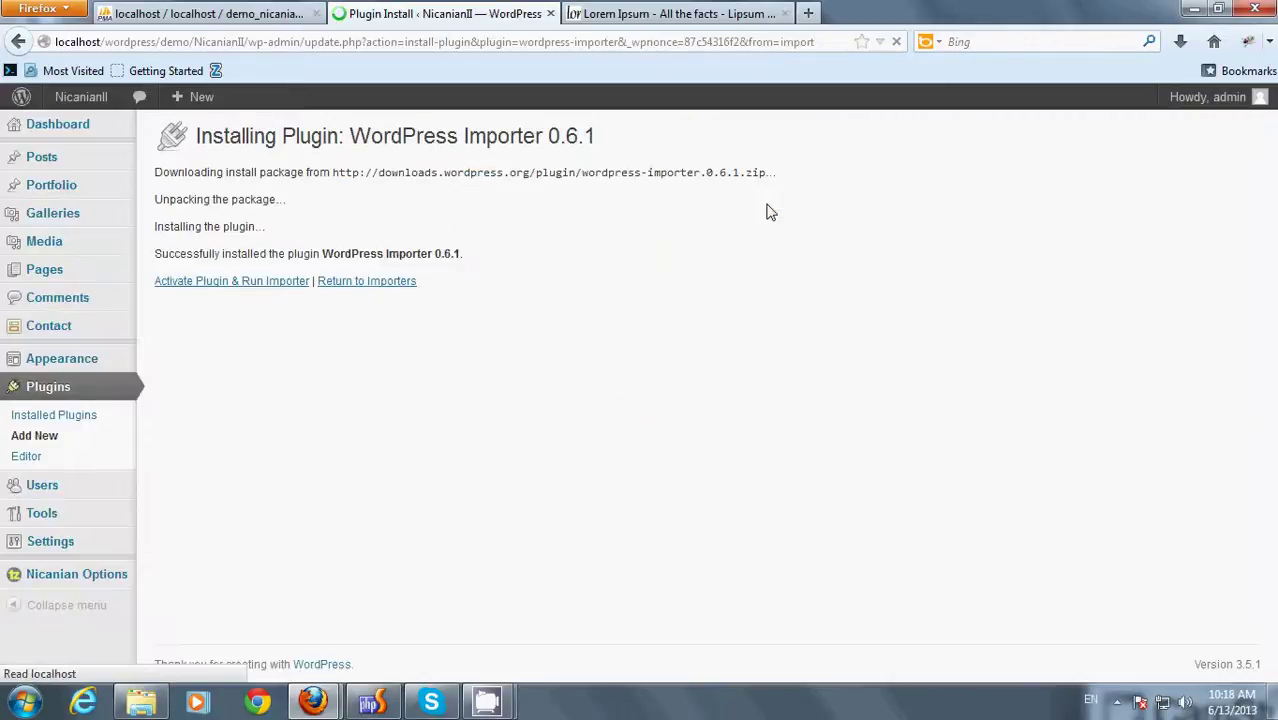
{"action": "left_click", "coordinate": [186, 285]}
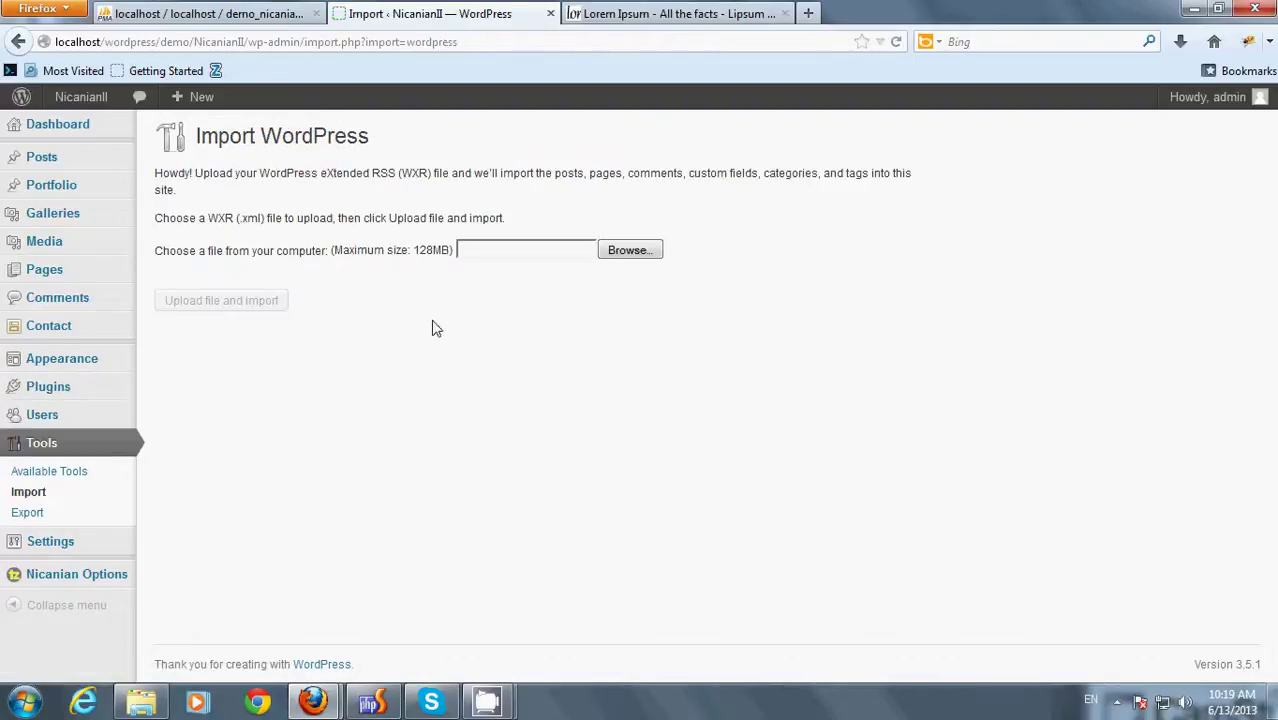
- Upload the demo WordPress export file from the data-demo folder
{"action": "left_click", "coordinate": [615, 252]}
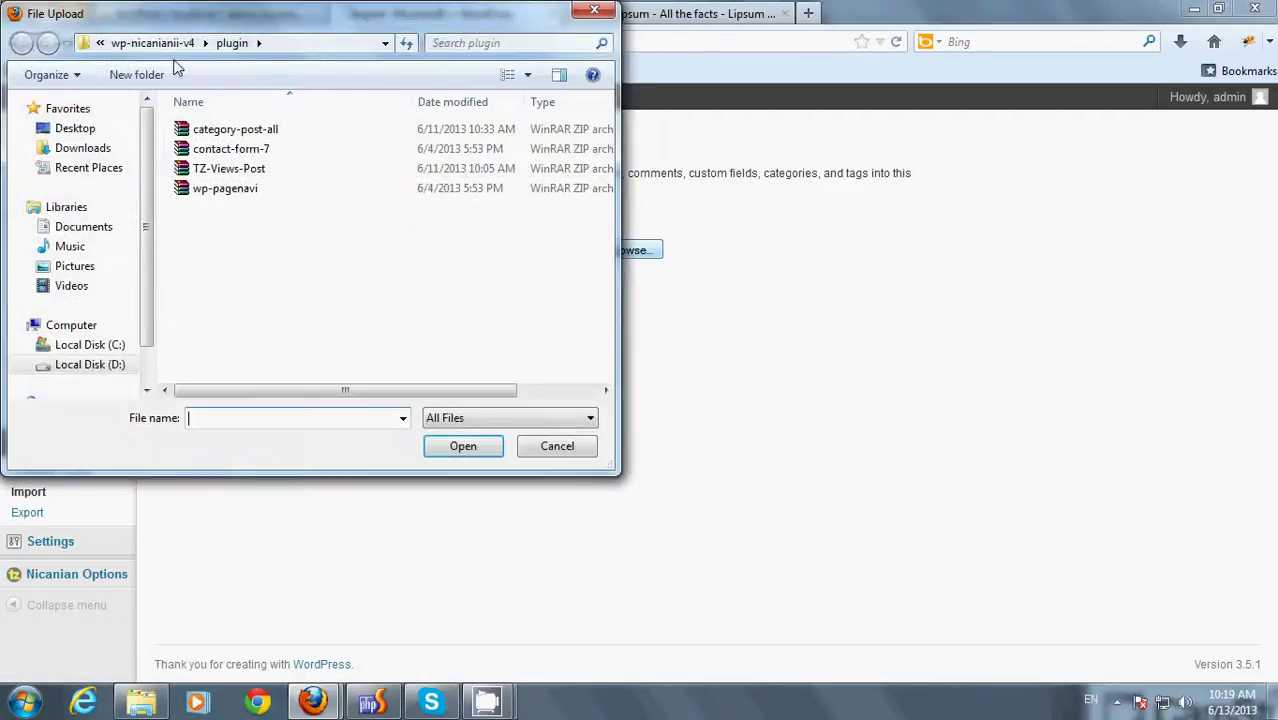
{"action": "left_click", "coordinate": [178, 43]}
{"action": "double_click", "coordinate": [254, 130]}
{"action": "double_click", "coordinate": [254, 130]}
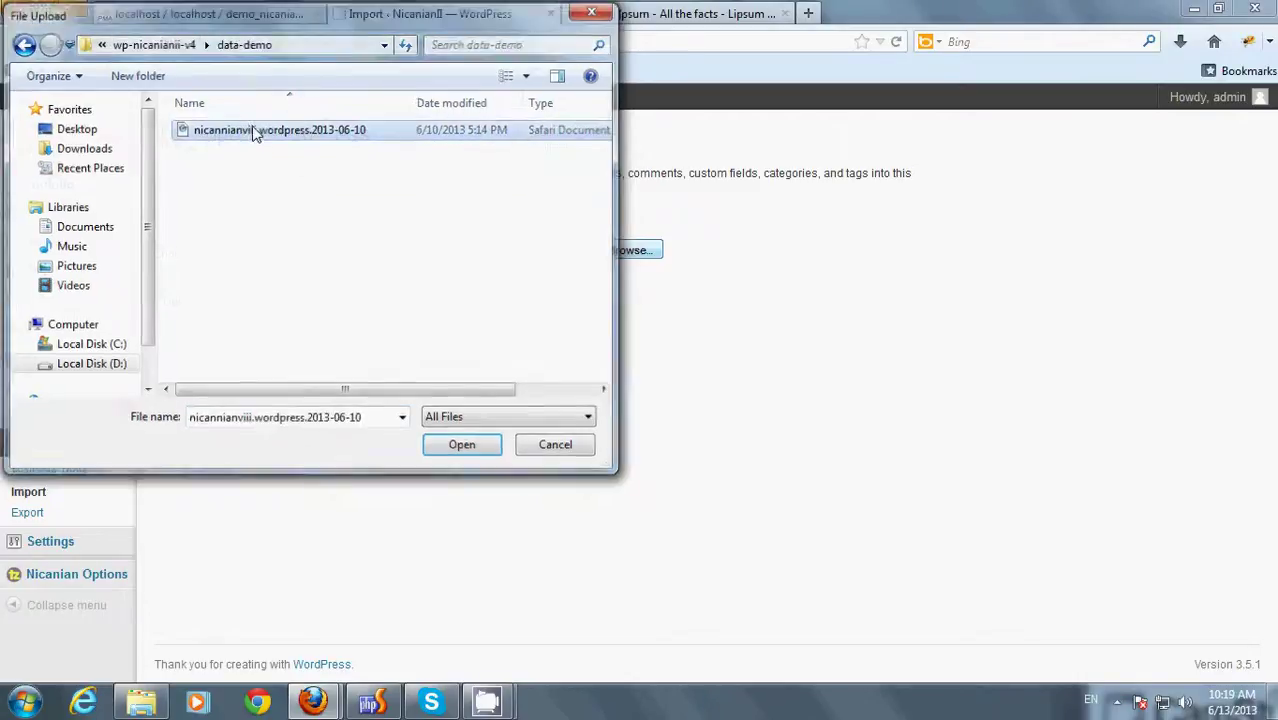
{"action": "left_click", "coordinate": [257, 300]}
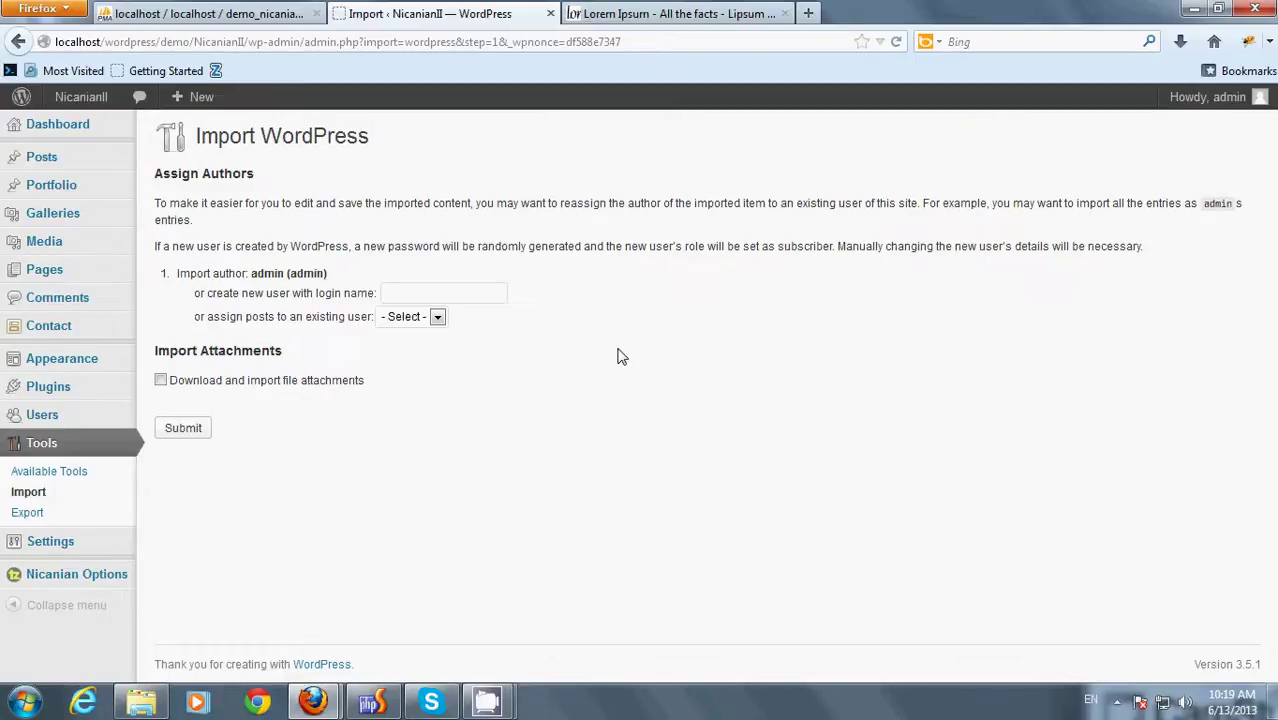
- Assign imported posts to admin, enable downloading file attachments, and submit the import
{"action": "left_click", "coordinate": [437, 316]}
{"action": "left_click", "coordinate": [413, 352]}
{"action": "left_click", "coordinate": [318, 381]}
{"action": "left_click", "coordinate": [190, 428]}
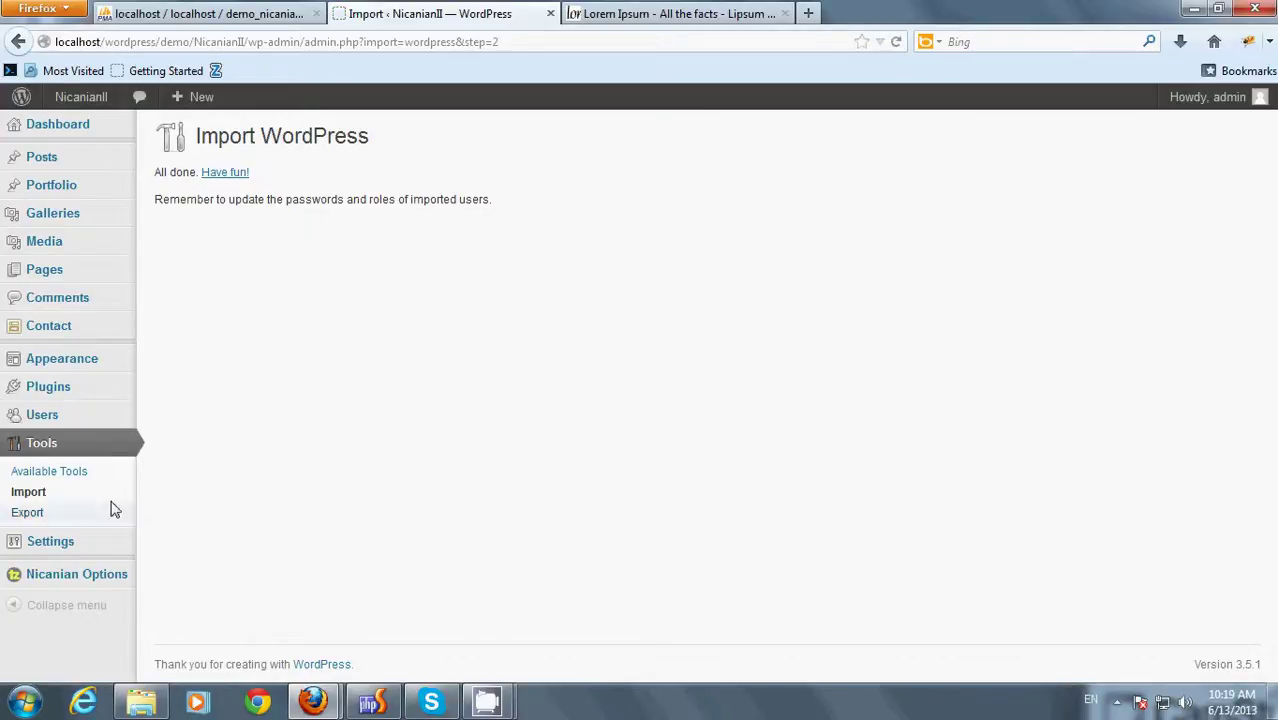
- Open the NicanianII front page in a new tab, scroll through it, then return to the Import tab
{"action": "mouse_move", "coordinate": [80, 96]}
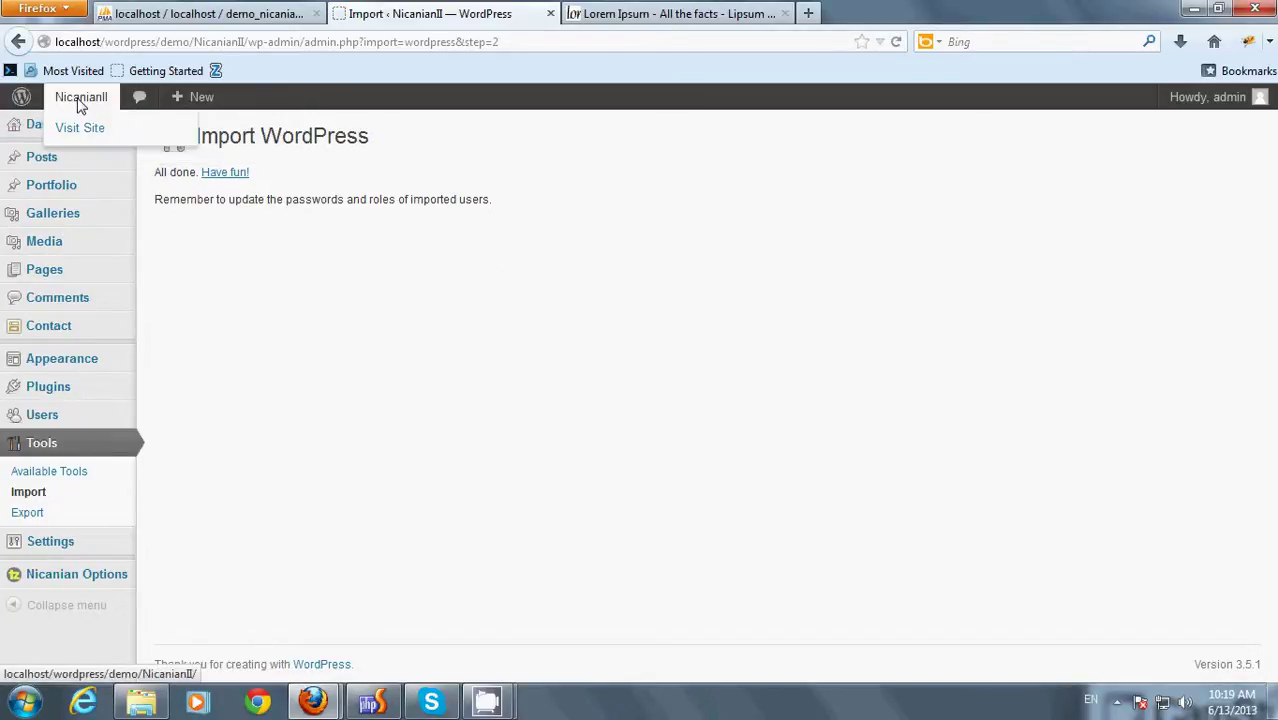
{"action": "middle_click", "coordinate": [78, 128]}
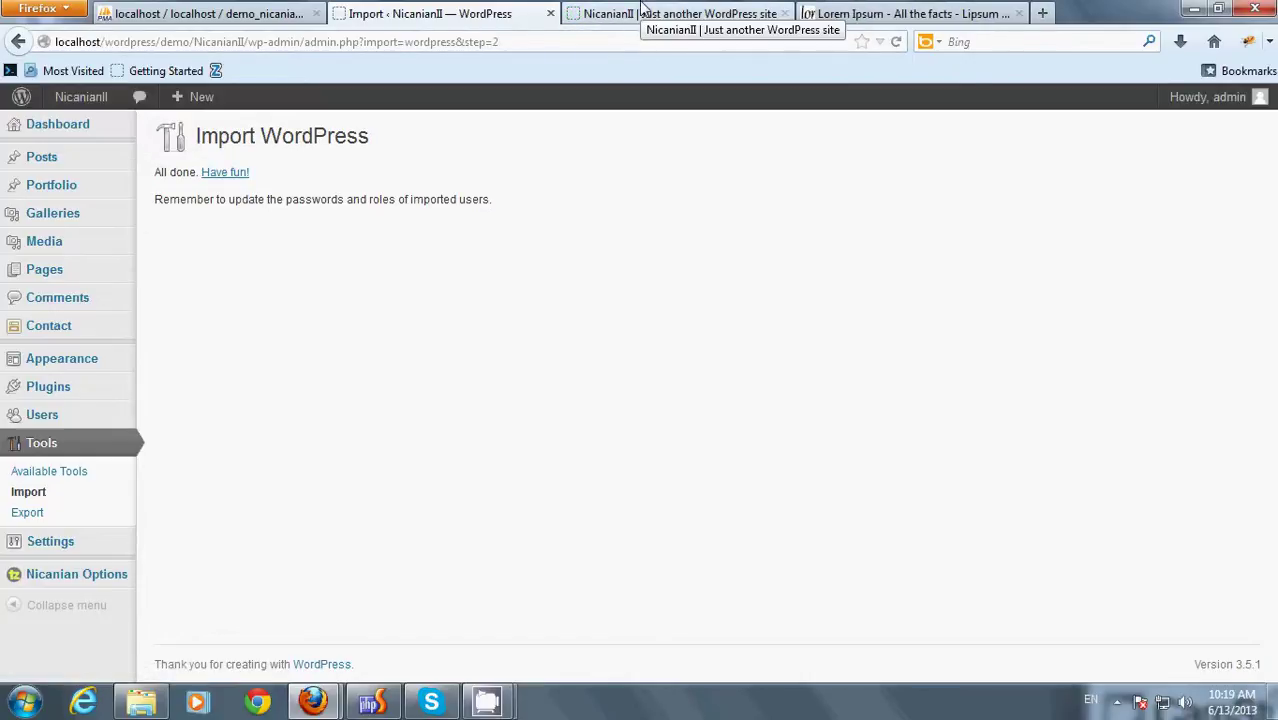
{"action": "left_click", "coordinate": [643, 10]}
{"action": "mouse_move", "coordinate": [42, 268]}
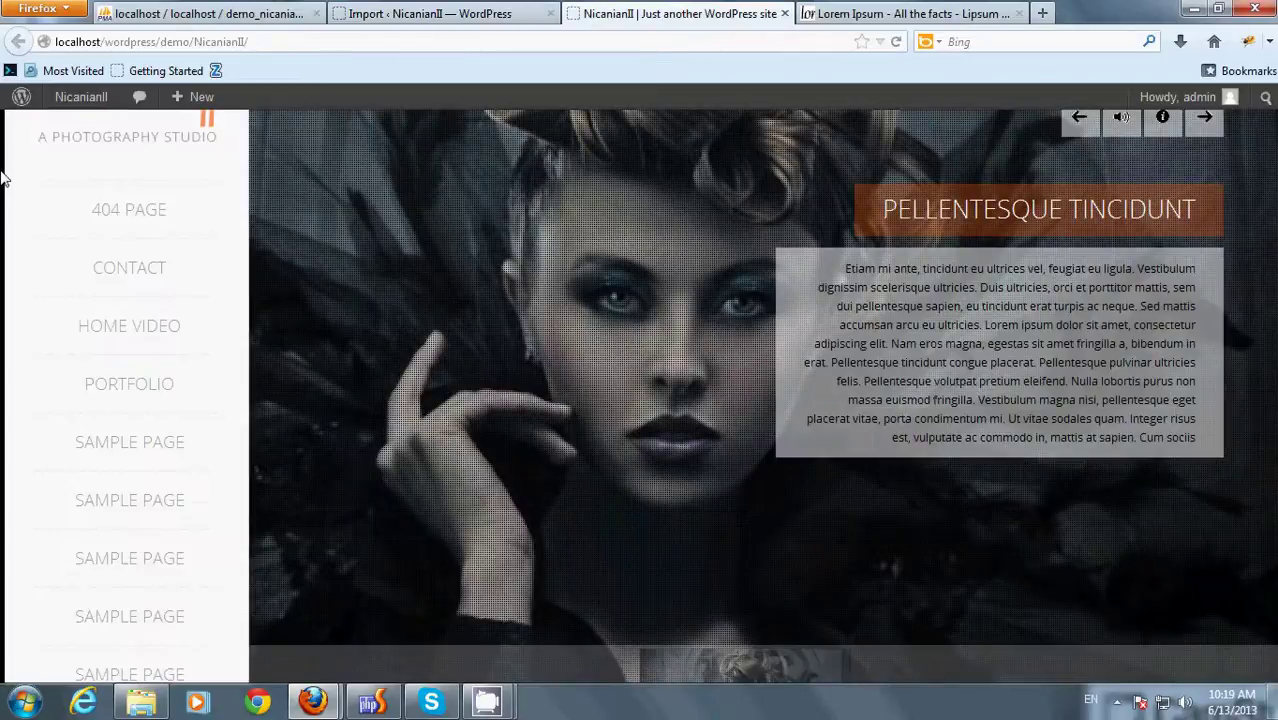
{"action": "scroll", "coordinate": [118, 420], "scroll_direction": "down", "scroll_amount": 5}
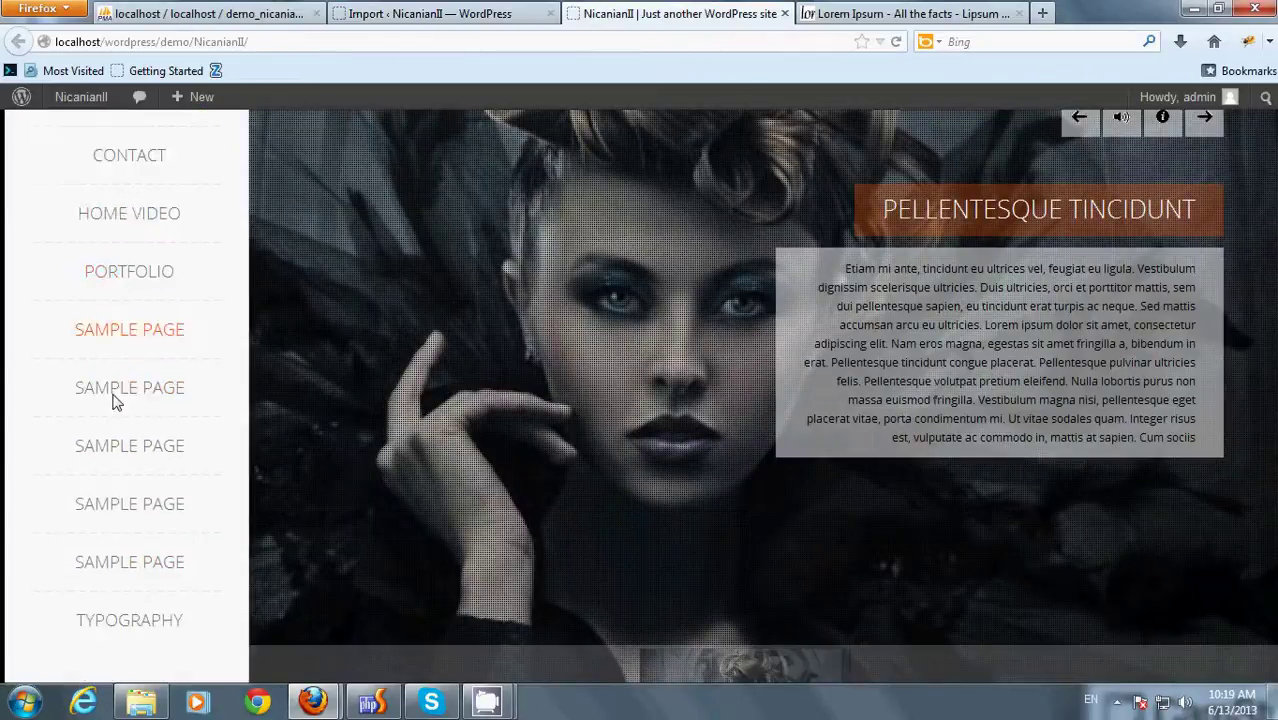
{"action": "scroll", "coordinate": [115, 407], "scroll_direction": "down", "scroll_amount": 3}
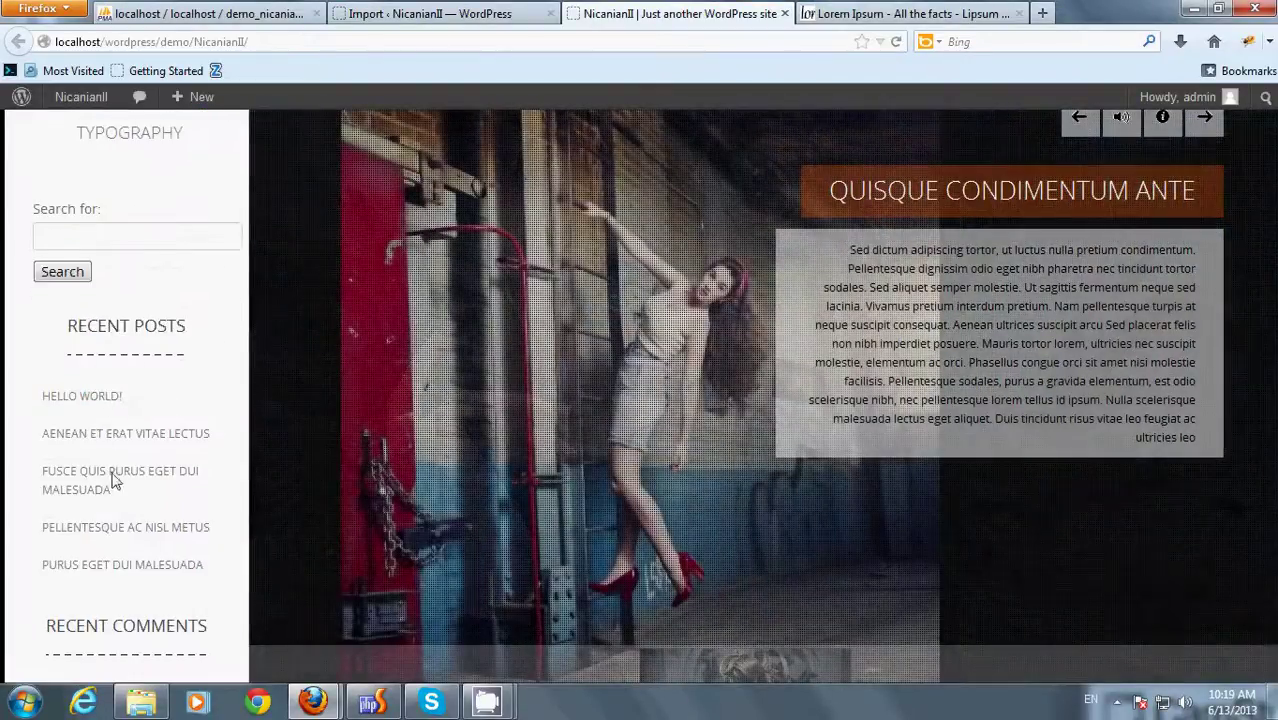
{"action": "left_click", "coordinate": [380, 13]}
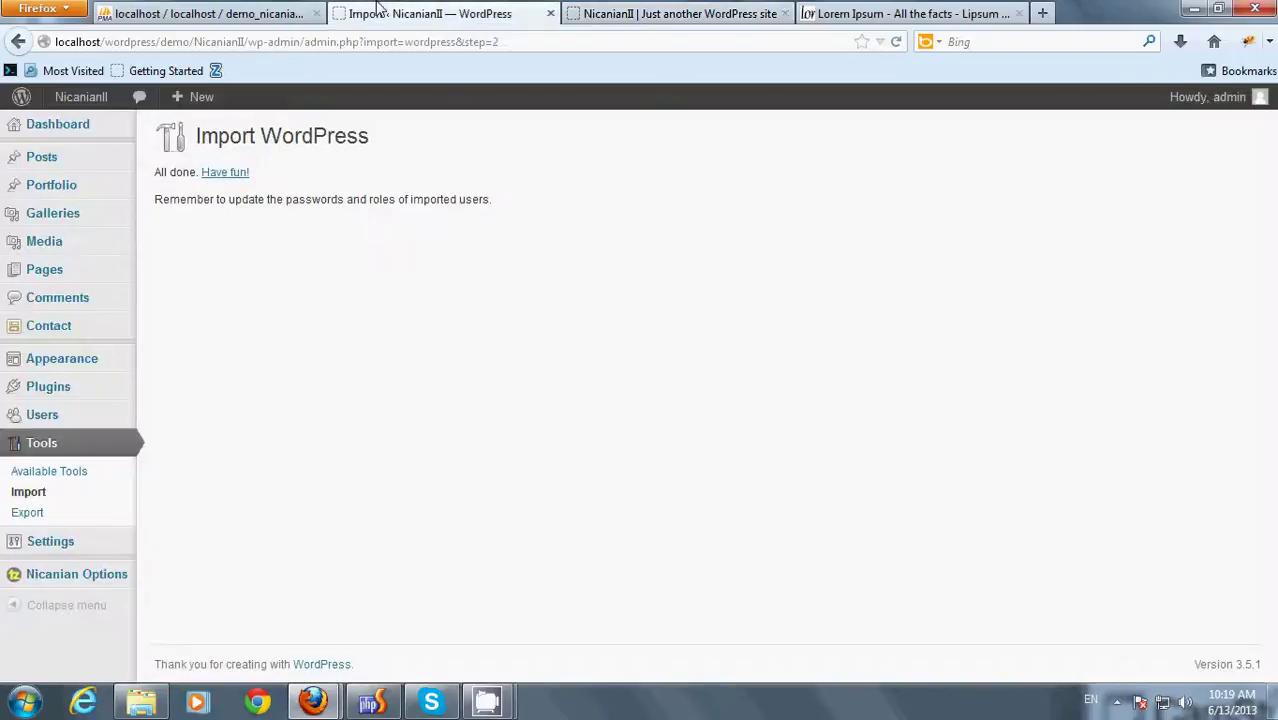
- In Appearance > Menus, assign Menu Main to the Primary Menu location
{"action": "mouse_move", "coordinate": [92, 359]}
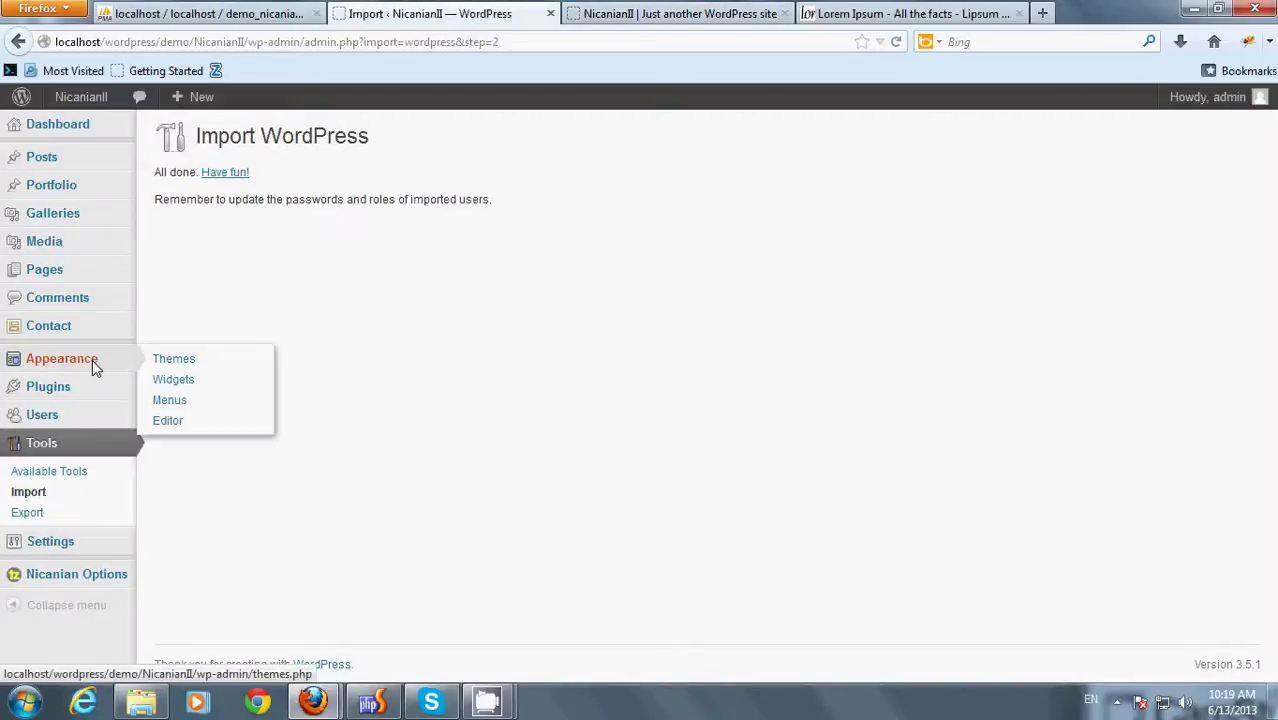
{"action": "left_click", "coordinate": [170, 400]}
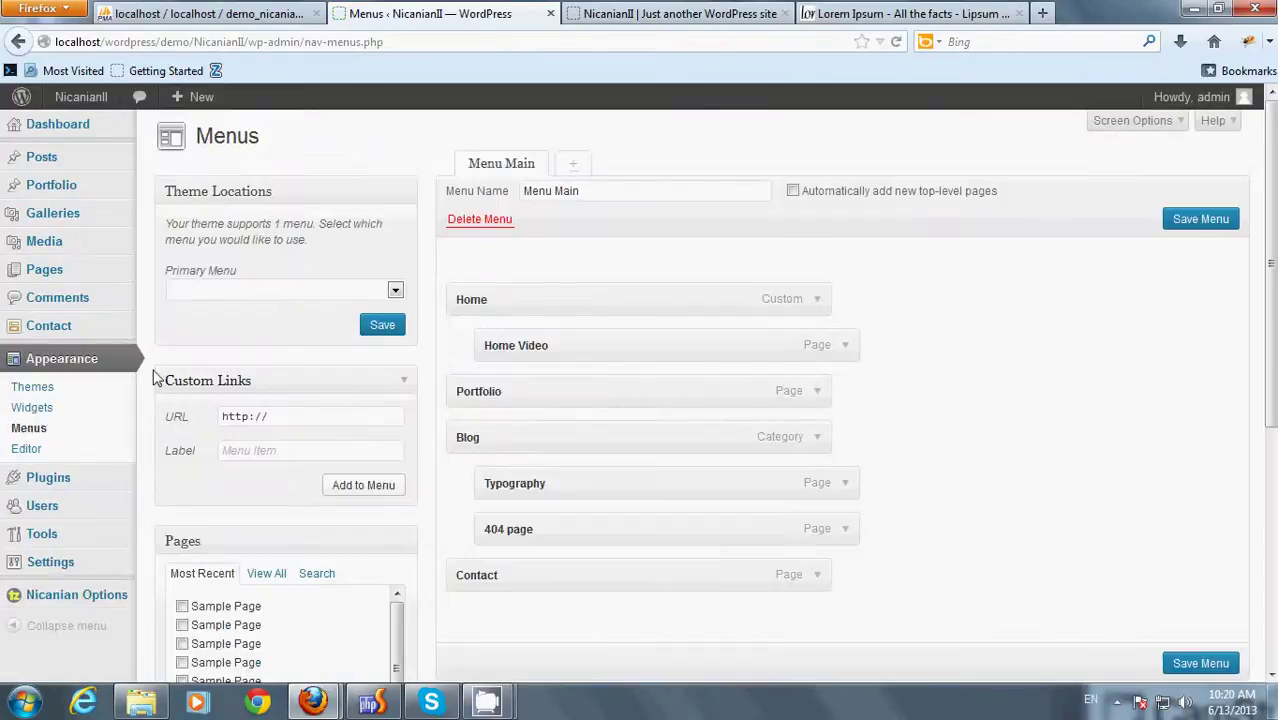
{"action": "scroll", "coordinate": [1055, 423], "scroll_direction": "down", "scroll_amount": 5}
{"action": "scroll", "coordinate": [884, 491], "scroll_direction": "up", "scroll_amount": 5}
{"action": "left_click", "coordinate": [386, 292]}
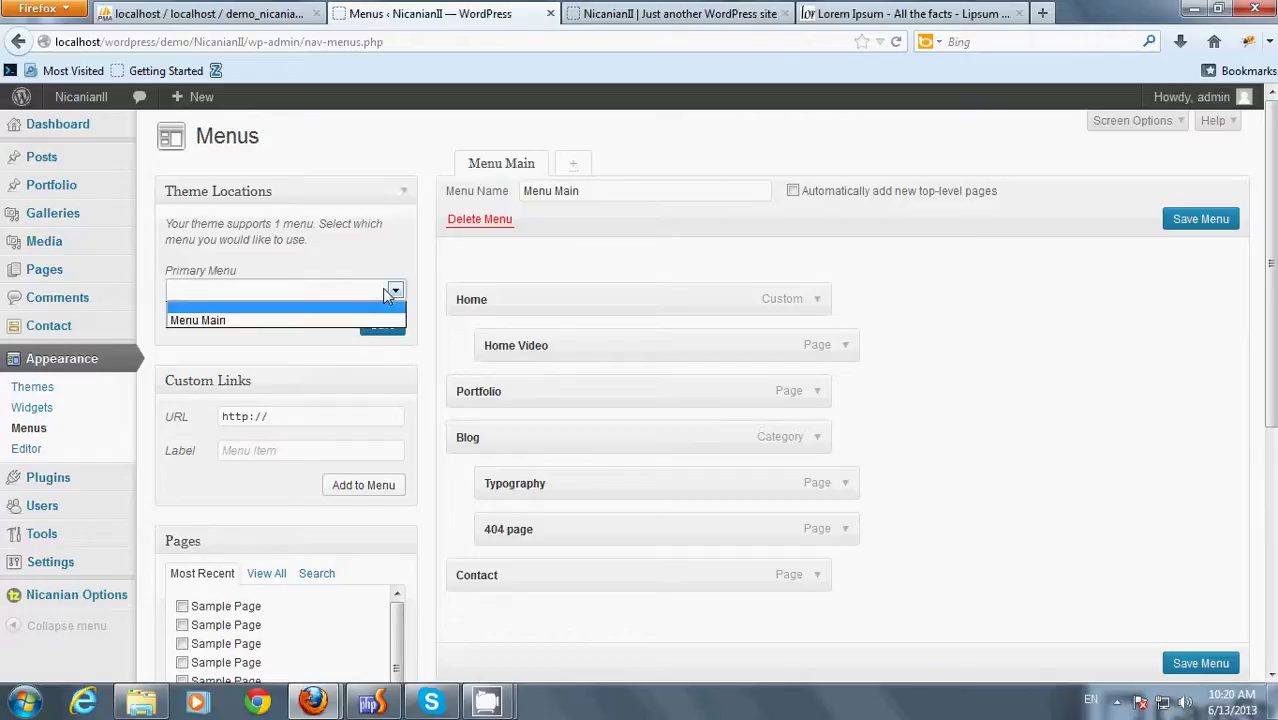
{"action": "left_click", "coordinate": [326, 321]}
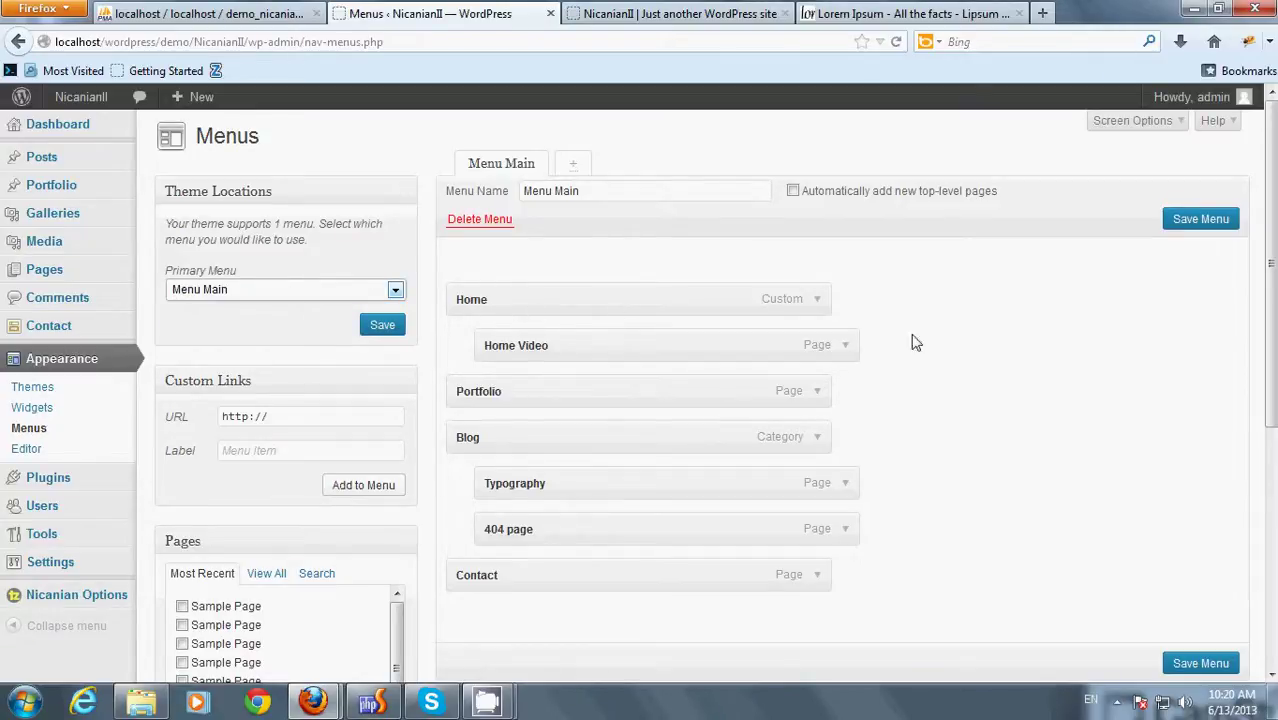
- Expand the Home menu item and delete its existing URL
{"action": "left_click", "coordinate": [814, 299]}
{"action": "left_click_drag", "start_coordinate": [800, 360], "coordinate": [429, 358]}
{"action": "key", "text": "BackSpace"}
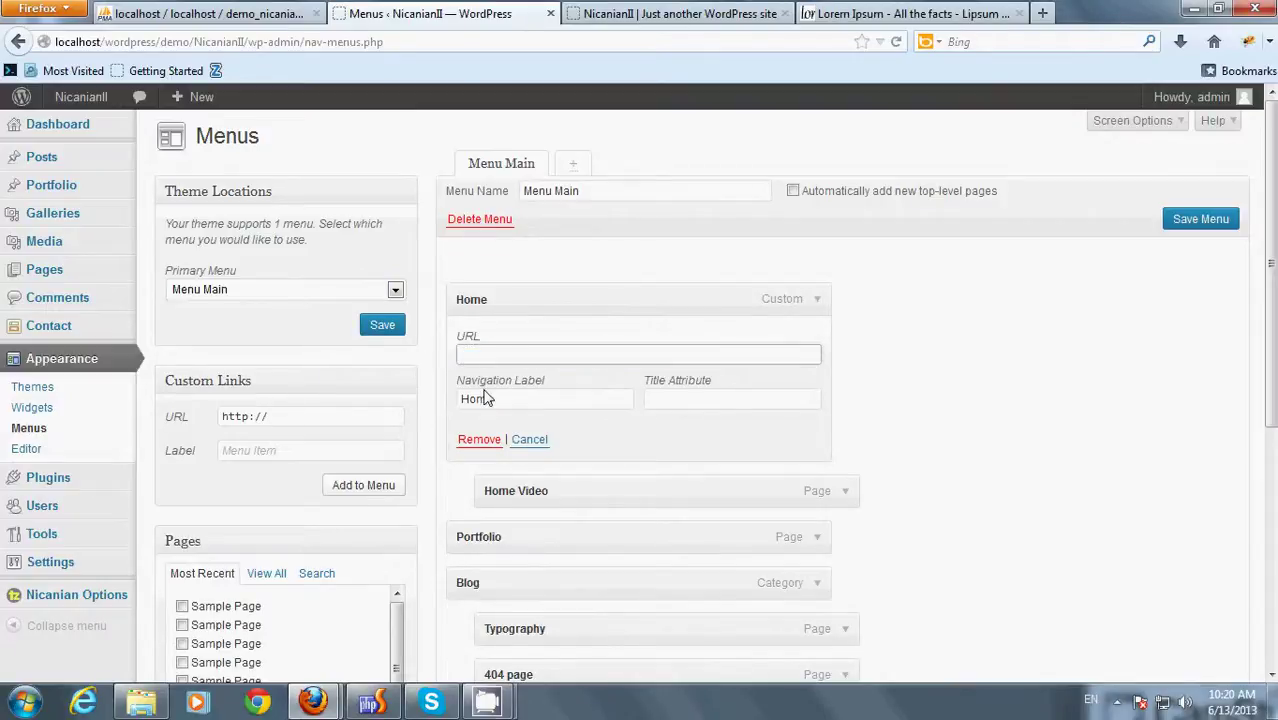
{"action": "left_click", "coordinate": [680, 14]}
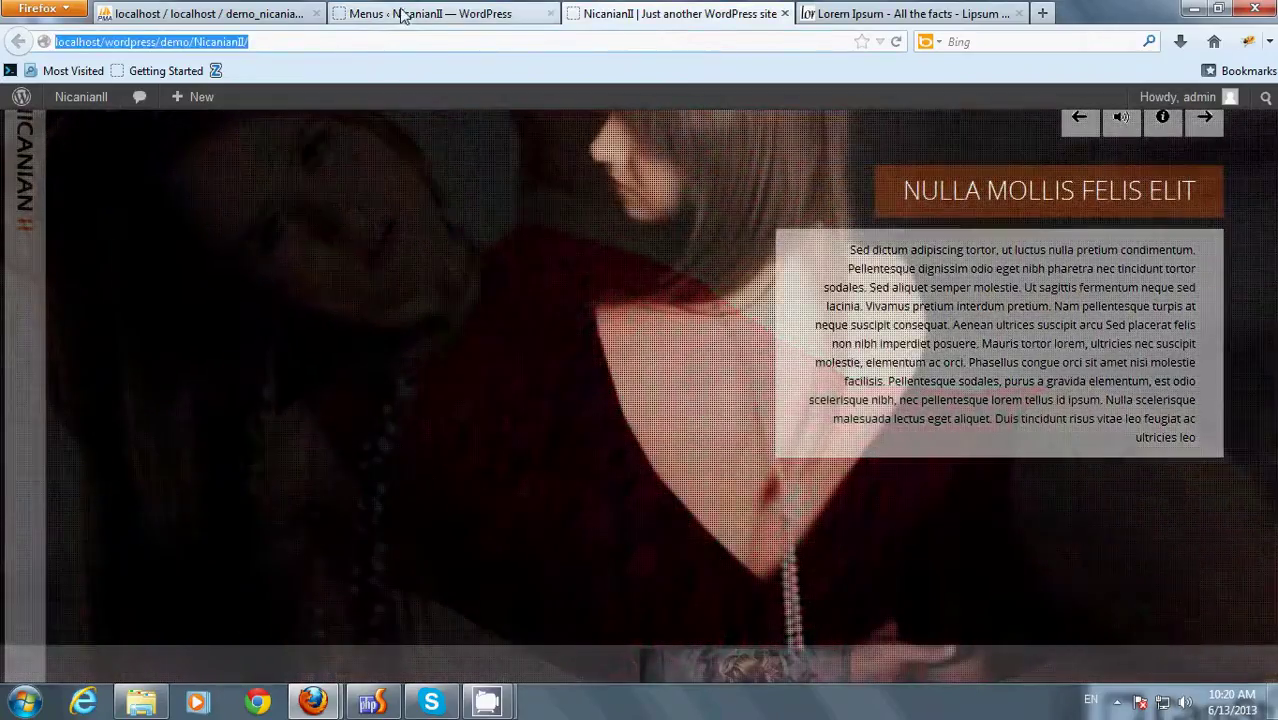
{"action": "left_click", "coordinate": [420, 14]}
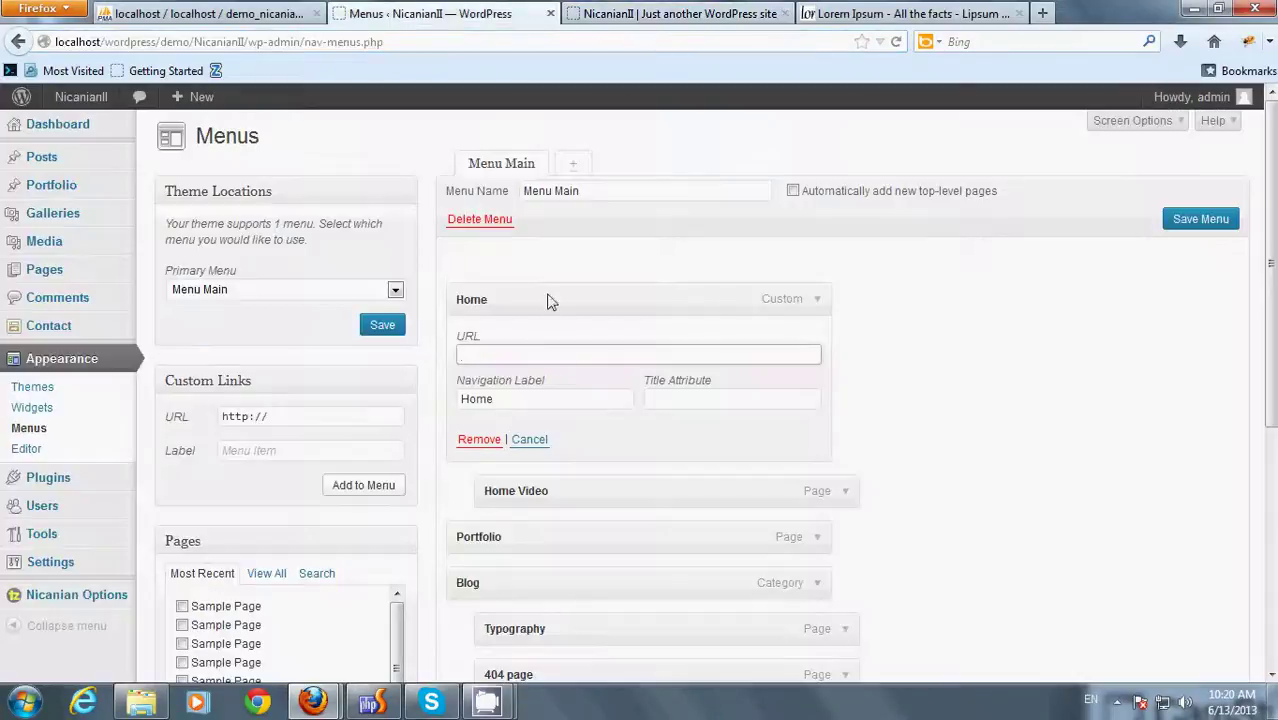
{"action": "left_click", "coordinate": [530, 360]}
{"action": "right_click", "coordinate": [531, 360]}
{"action": "left_click", "coordinate": [556, 432]}
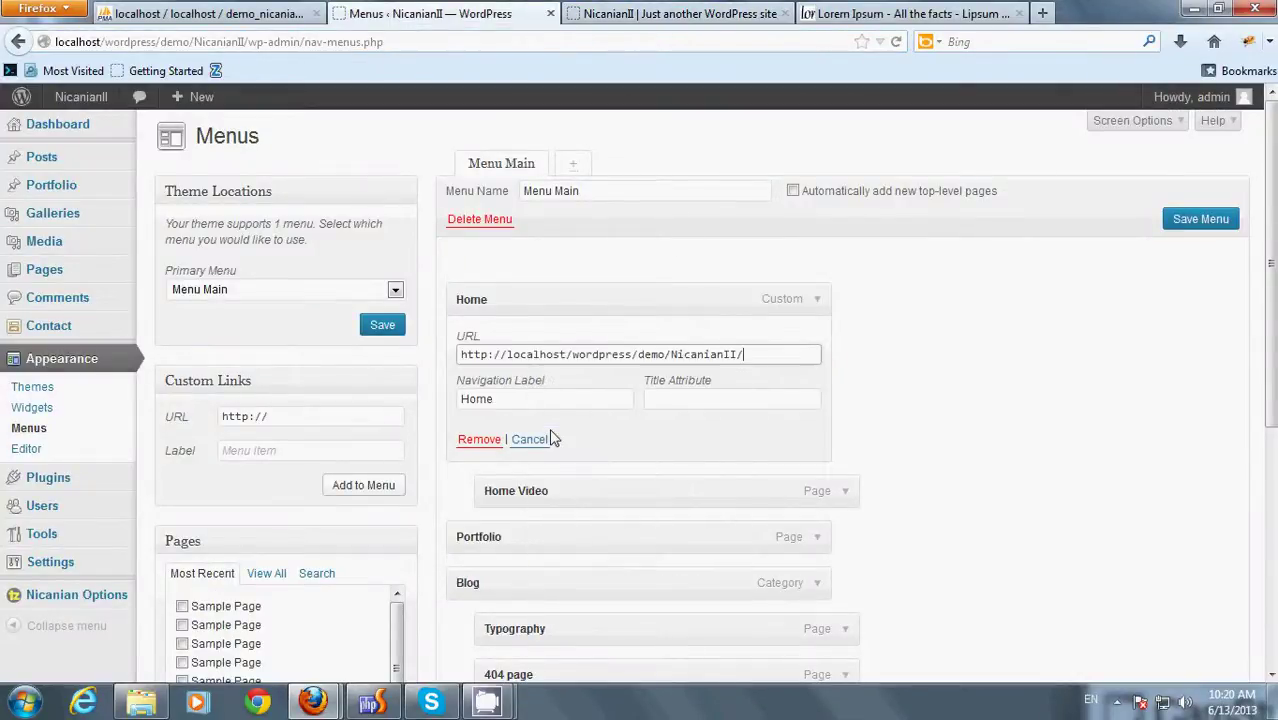
{"action": "left_click", "coordinate": [1193, 229]}
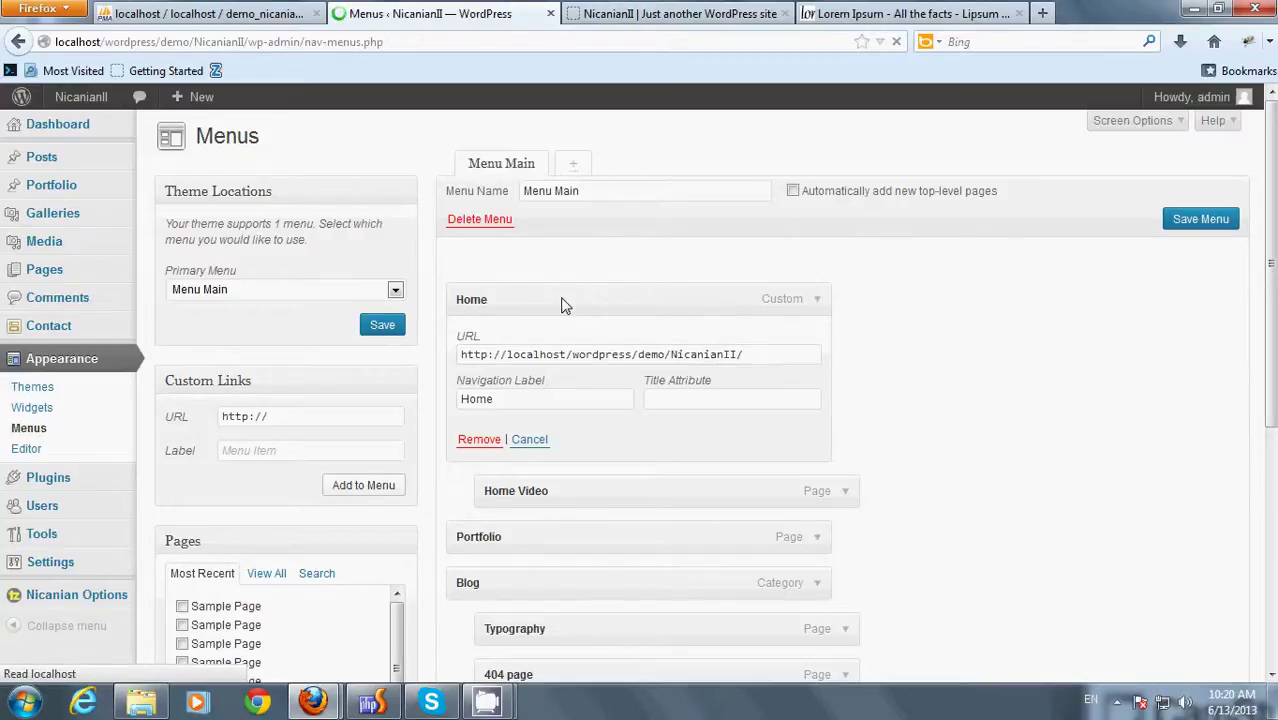
{"action": "left_click", "coordinate": [381, 382]}
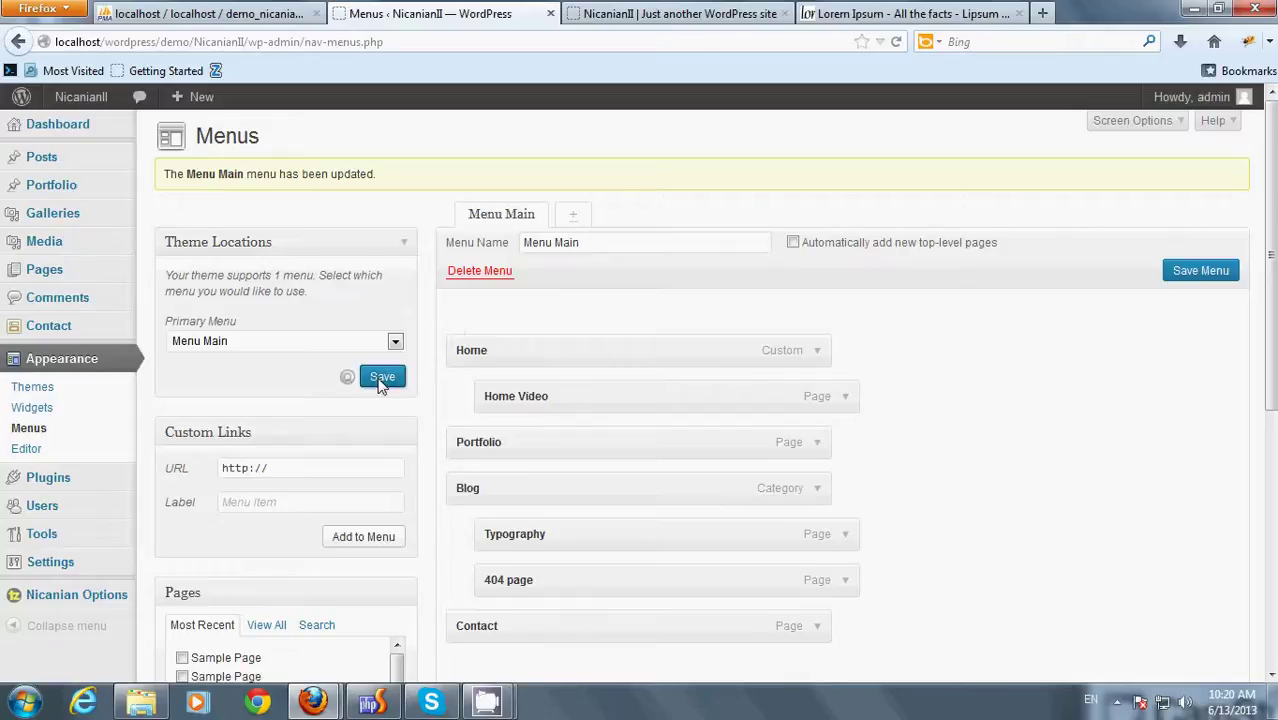
{"action": "left_click", "coordinate": [630, 14]}
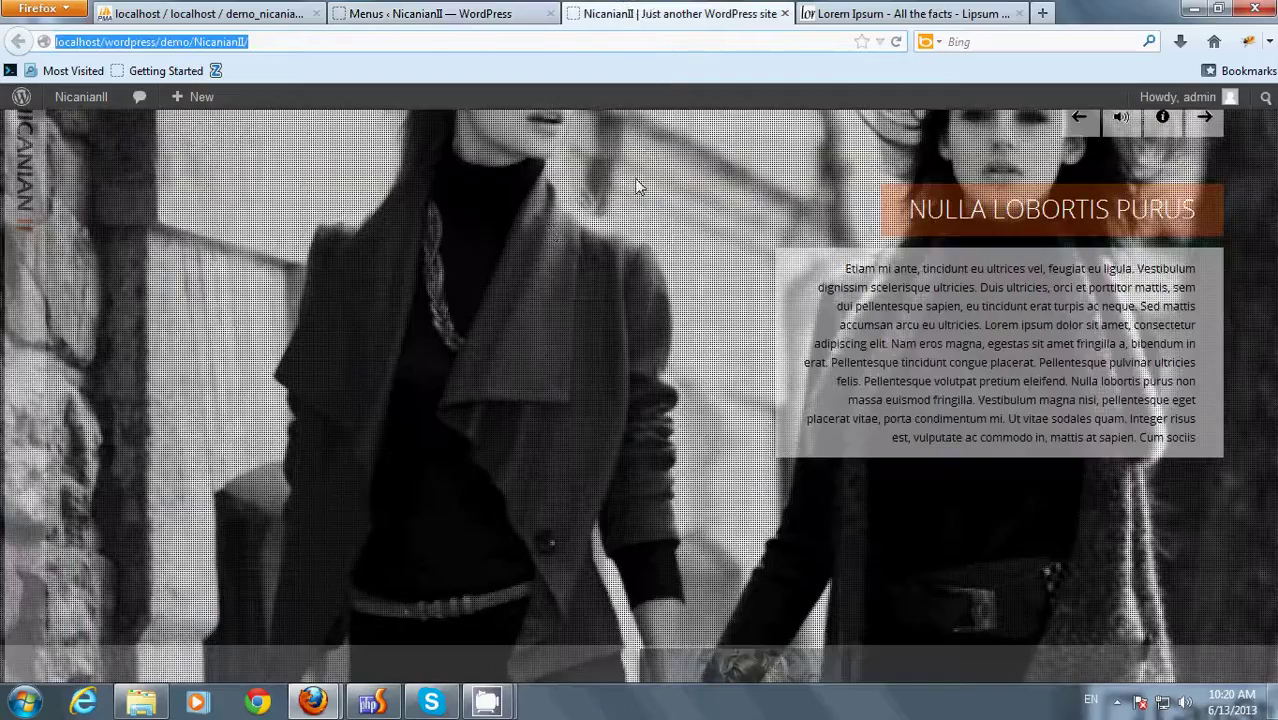
- Reload the site and check the sidebar menu, including Blog's Typography and 404 Page submenu
{"action": "right_click", "coordinate": [512, 209]}
{"action": "left_click", "coordinate": [537, 265]}
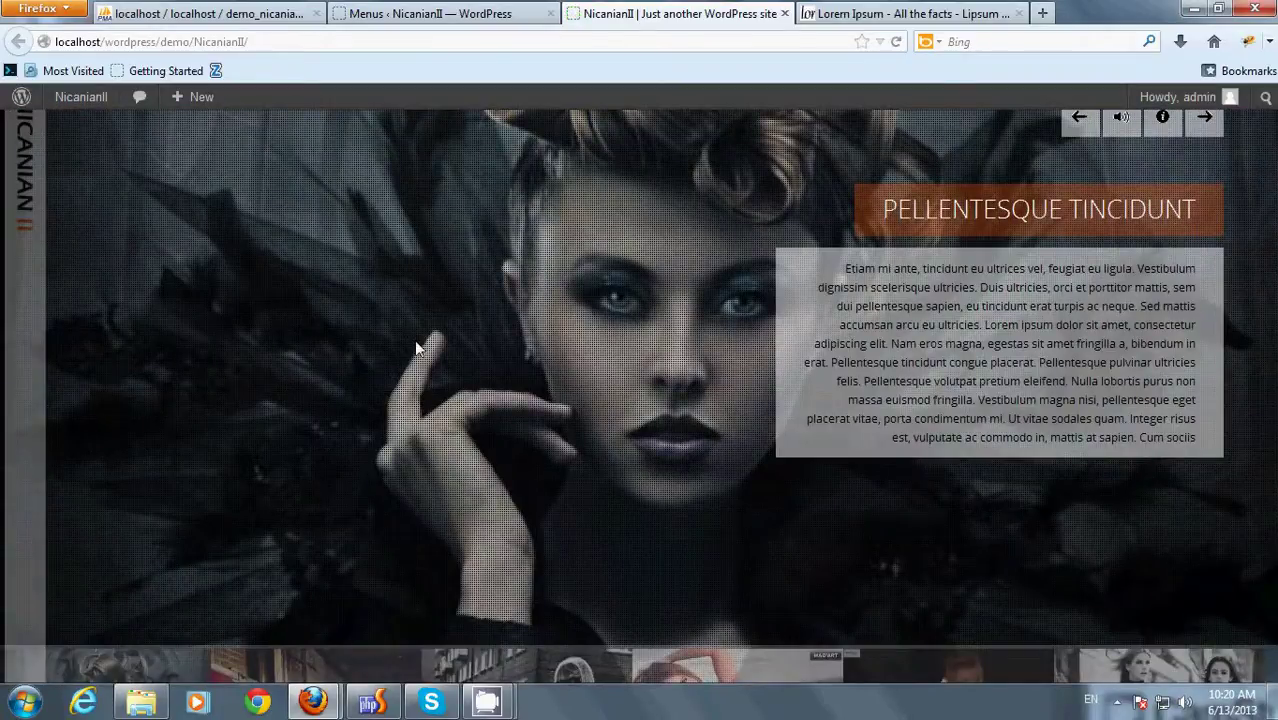
{"action": "mouse_move", "coordinate": [105, 385]}
{"action": "scroll", "coordinate": [130, 380], "scroll_direction": "down", "scroll_amount": 3}
{"action": "scroll", "coordinate": [151, 370], "scroll_direction": "up", "scroll_amount": 3}
{"action": "mouse_move", "coordinate": [120, 322]}
{"action": "scroll", "coordinate": [125, 320], "scroll_direction": "down", "scroll_amount": 2}
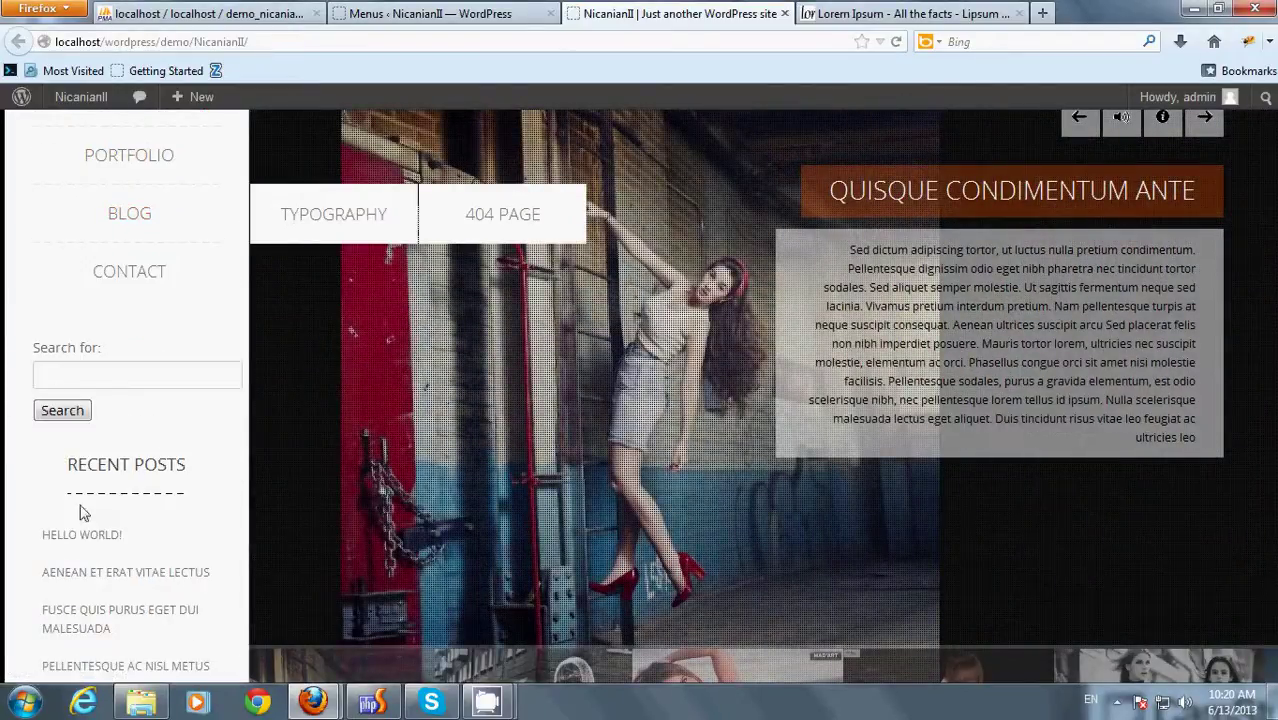
{"action": "scroll", "coordinate": [90, 516], "scroll_direction": "down", "scroll_amount": 3}
{"action": "scroll", "coordinate": [113, 583], "scroll_direction": "up", "scroll_amount": 3}
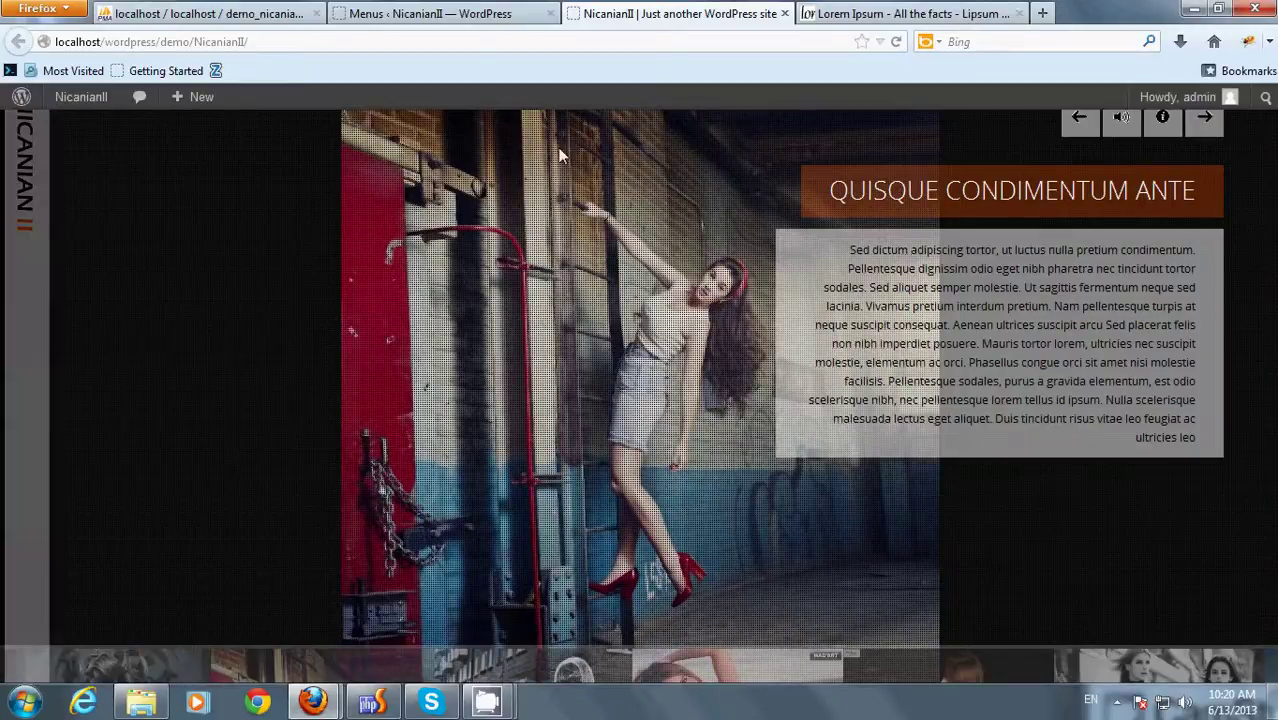
{"action": "left_click", "coordinate": [433, 12]}
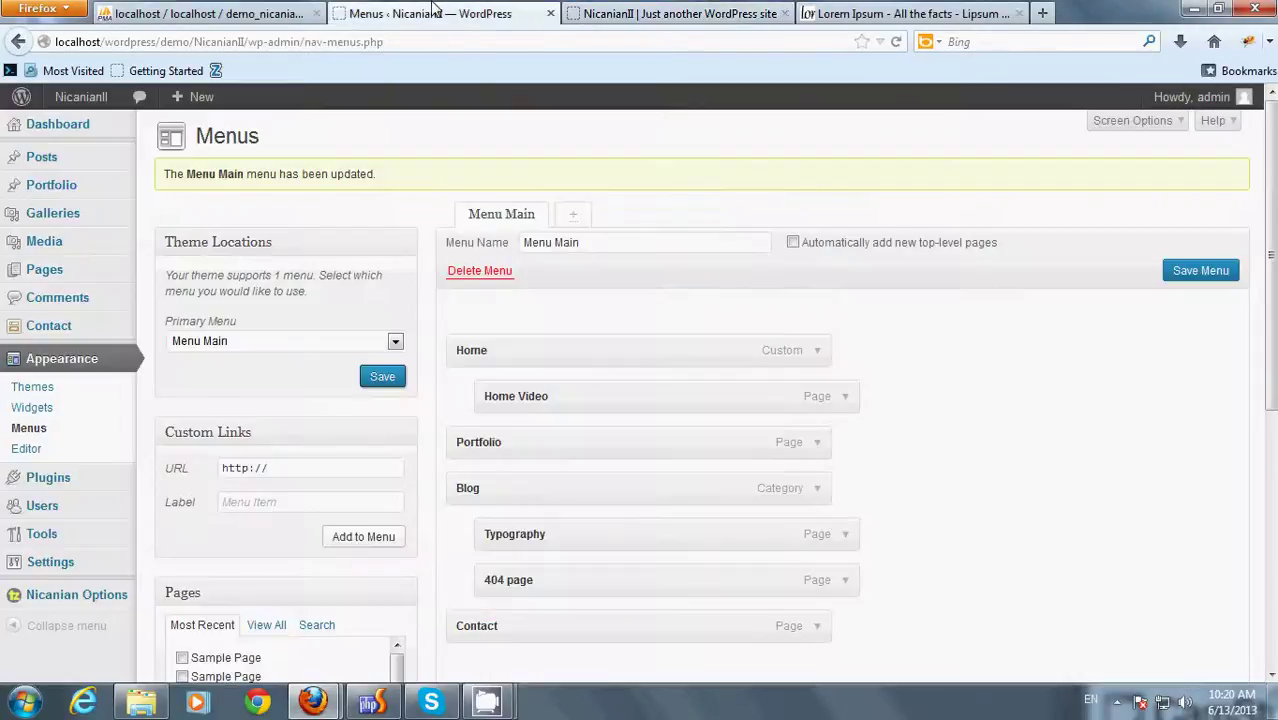
- In Widgets, drag Meta, Categories, Archives, Recent Comments, Recent Posts and Search out of Sidebar left
{"action": "left_click", "coordinate": [57, 409]}
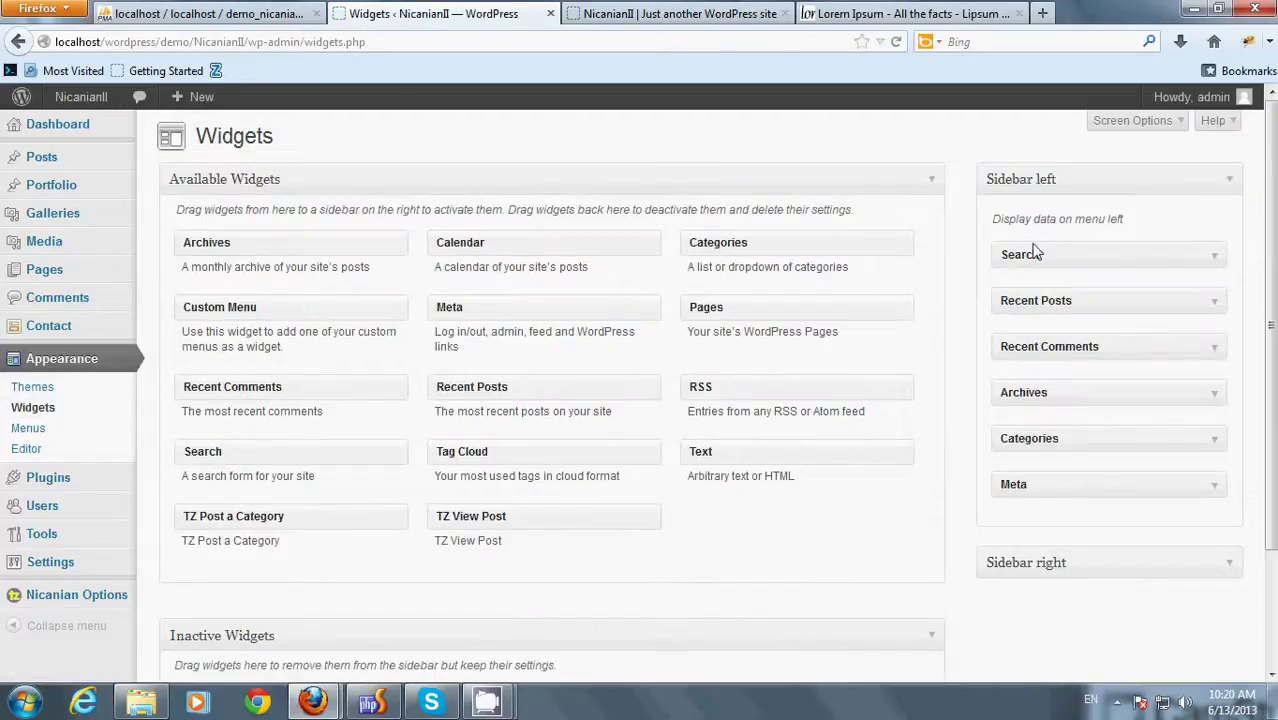
{"action": "left_click_drag", "start_coordinate": [1050, 488], "coordinate": [815, 510]}
{"action": "left_click_drag", "start_coordinate": [1035, 440], "coordinate": [870, 515]}
{"action": "left_click_drag", "start_coordinate": [1030, 393], "coordinate": [840, 517]}
{"action": "left_click_drag", "start_coordinate": [1033, 348], "coordinate": [803, 509]}
{"action": "left_click_drag", "start_coordinate": [1033, 303], "coordinate": [780, 505]}
{"action": "left_click_drag", "start_coordinate": [1030, 256], "coordinate": [733, 506]}
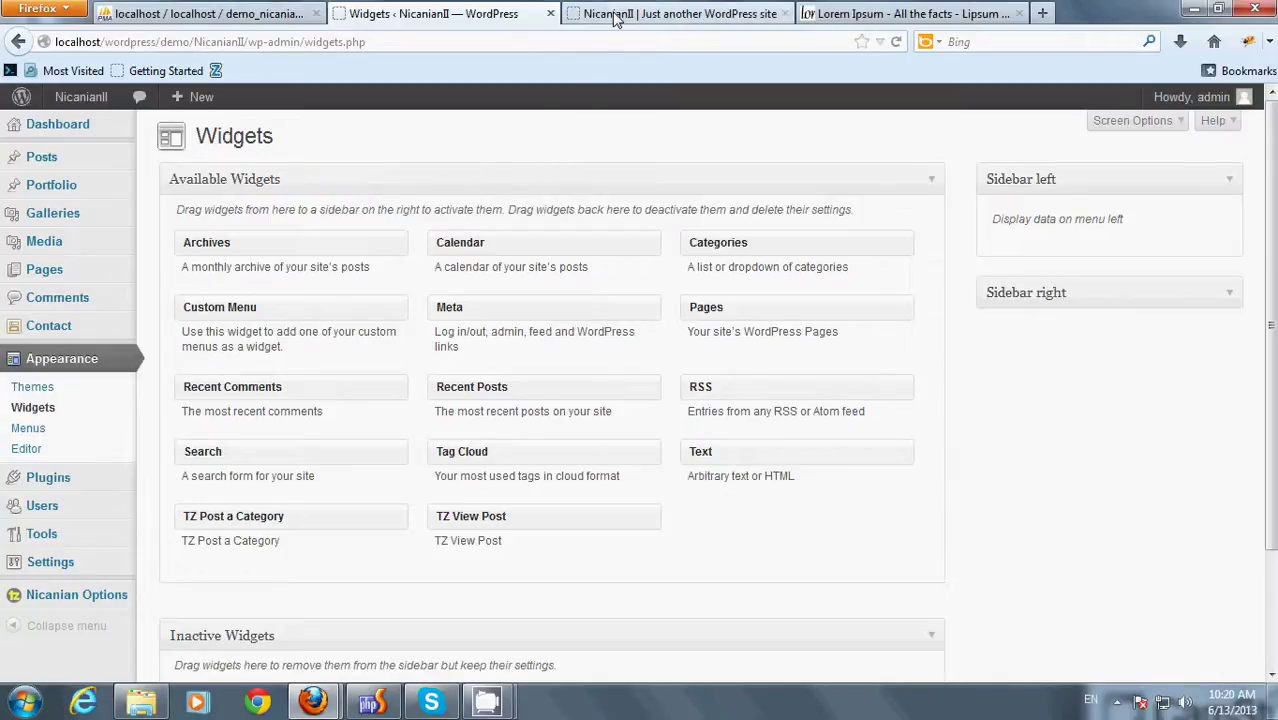
- Reload the live site to confirm the emptied sidebar, then return to Widgets
{"action": "left_click", "coordinate": [620, 14]}
{"action": "right_click", "coordinate": [530, 188]}
{"action": "left_click", "coordinate": [525, 243]}
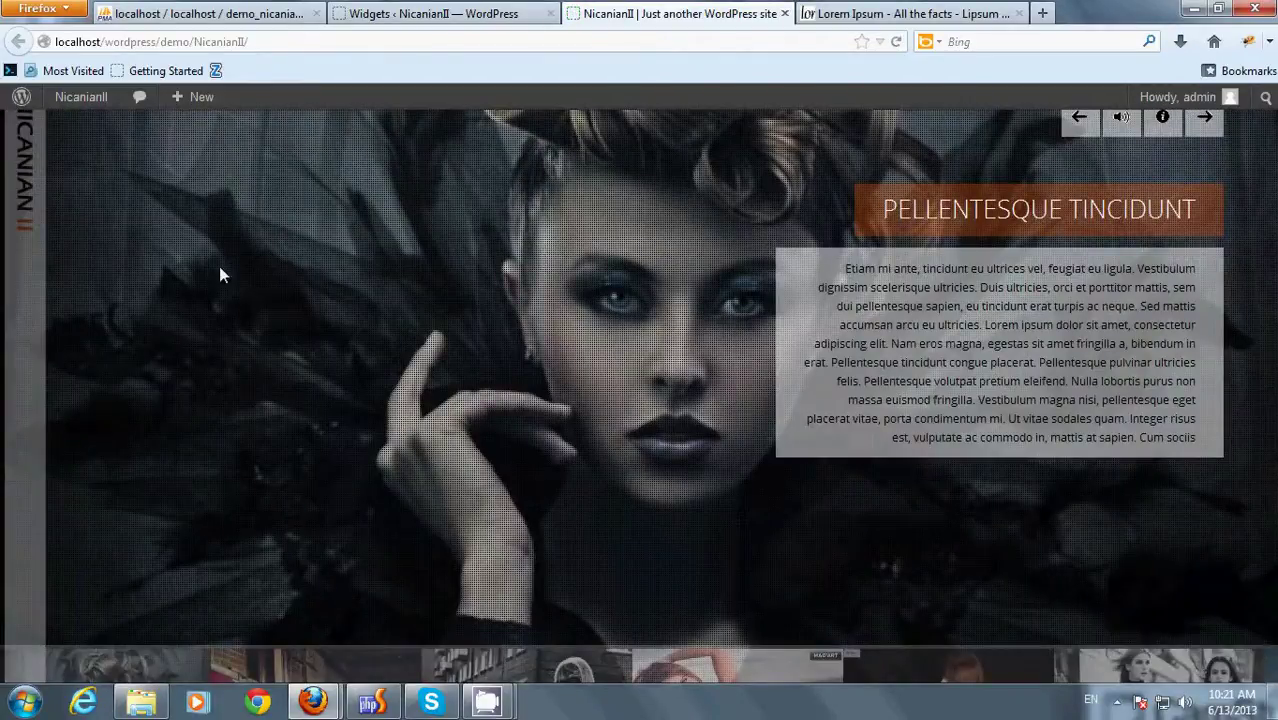
{"action": "mouse_move", "coordinate": [140, 303]}
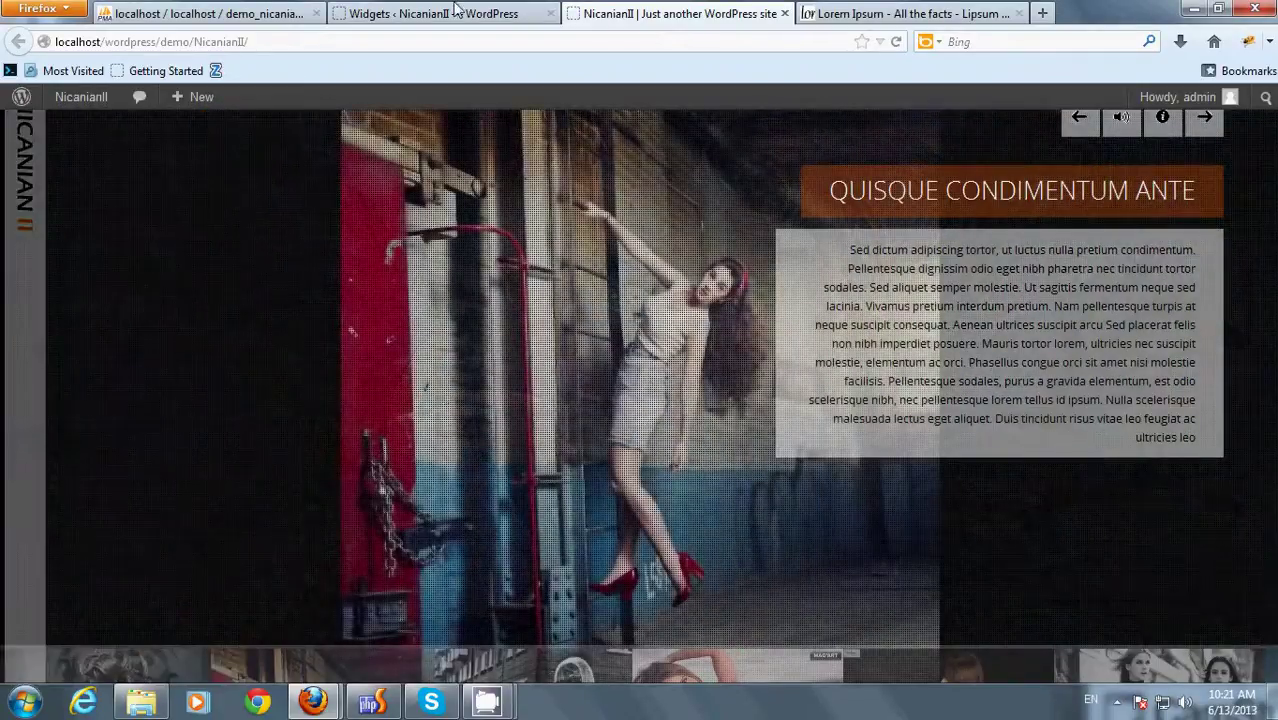
{"action": "left_click", "coordinate": [450, 12]}
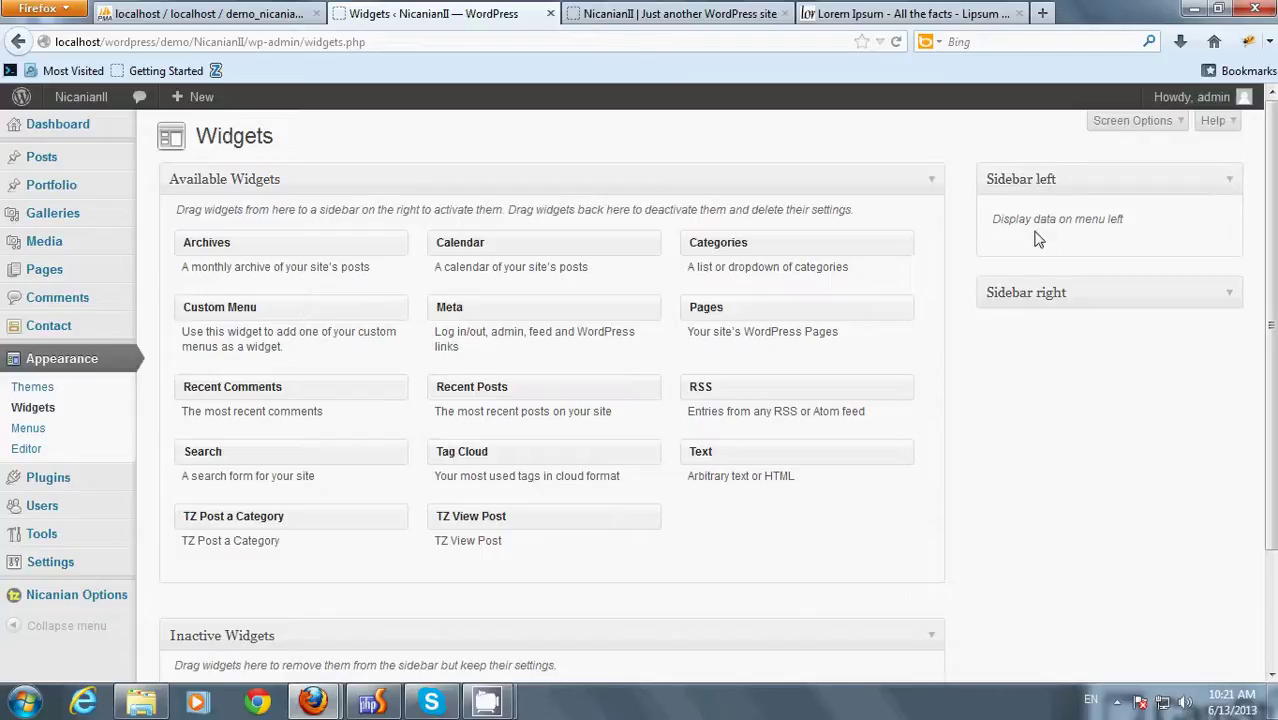
- Add a Text widget titled Module Text to Sidebar left
{"action": "left_click_drag", "start_coordinate": [714, 466], "coordinate": [1052, 234]}
{"action": "double_click", "coordinate": [925, 309]}
{"action": "left_click", "coordinate": [908, 324]}
{"action": "left_click", "coordinate": [850, 380]}
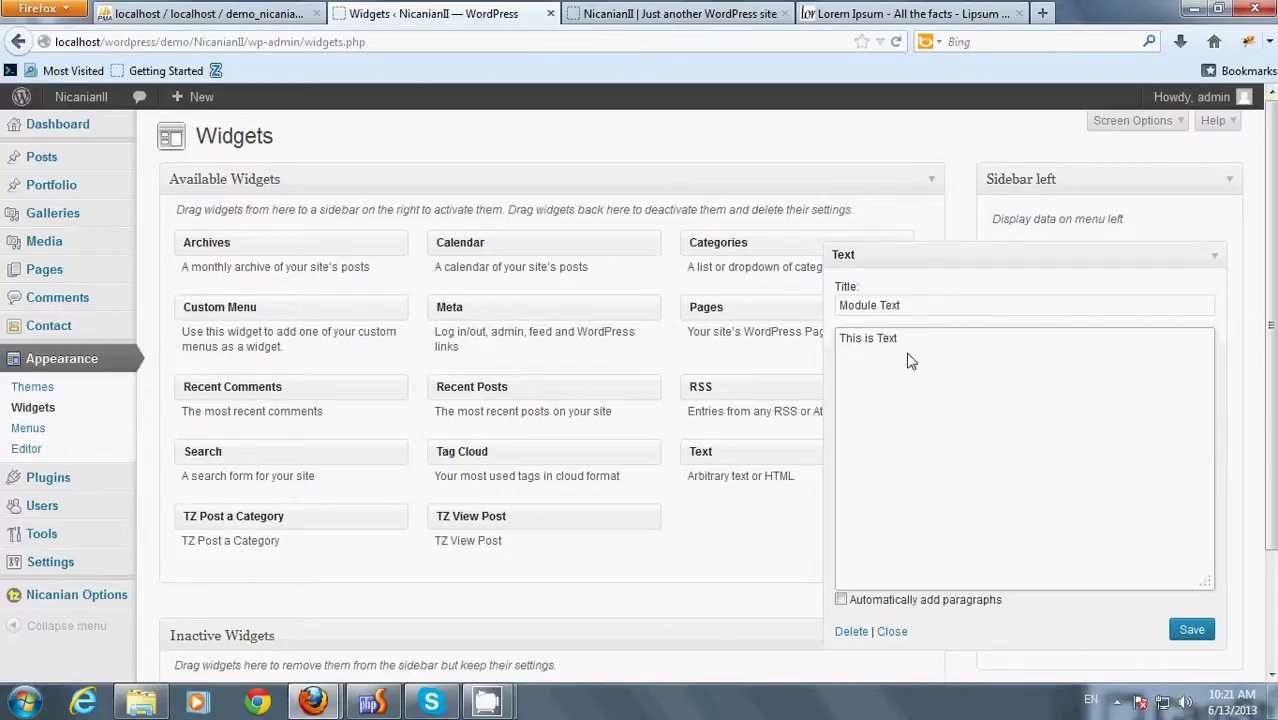
- Copy a Lorem Ipsum passage, paste it over the 'This is Text' placeholder, and save the widget
{"action": "left_click", "coordinate": [868, 12]}
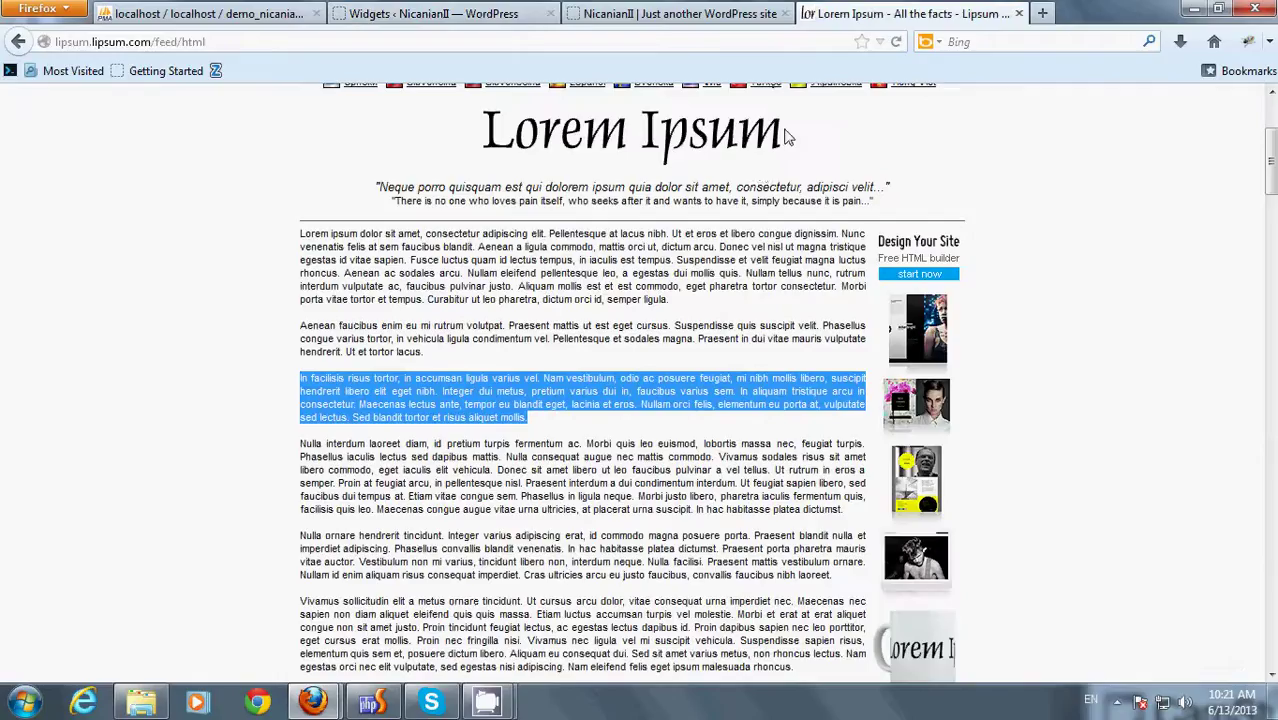
{"action": "left_click", "coordinate": [530, 391]}
{"action": "left_click_drag", "start_coordinate": [524, 391], "coordinate": [296, 382]}
{"action": "key", "text": "ctrl+c"}
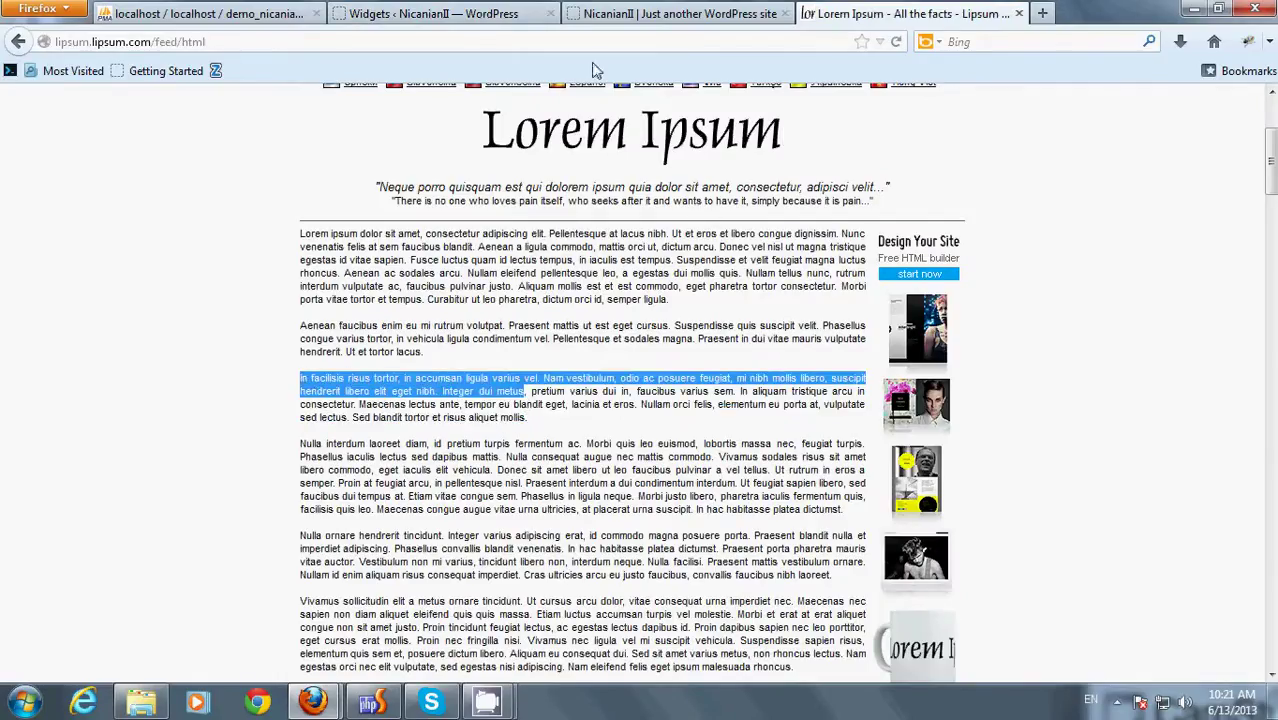
{"action": "left_click", "coordinate": [450, 13]}
{"action": "left_click_drag", "start_coordinate": [942, 346], "coordinate": [818, 345]}
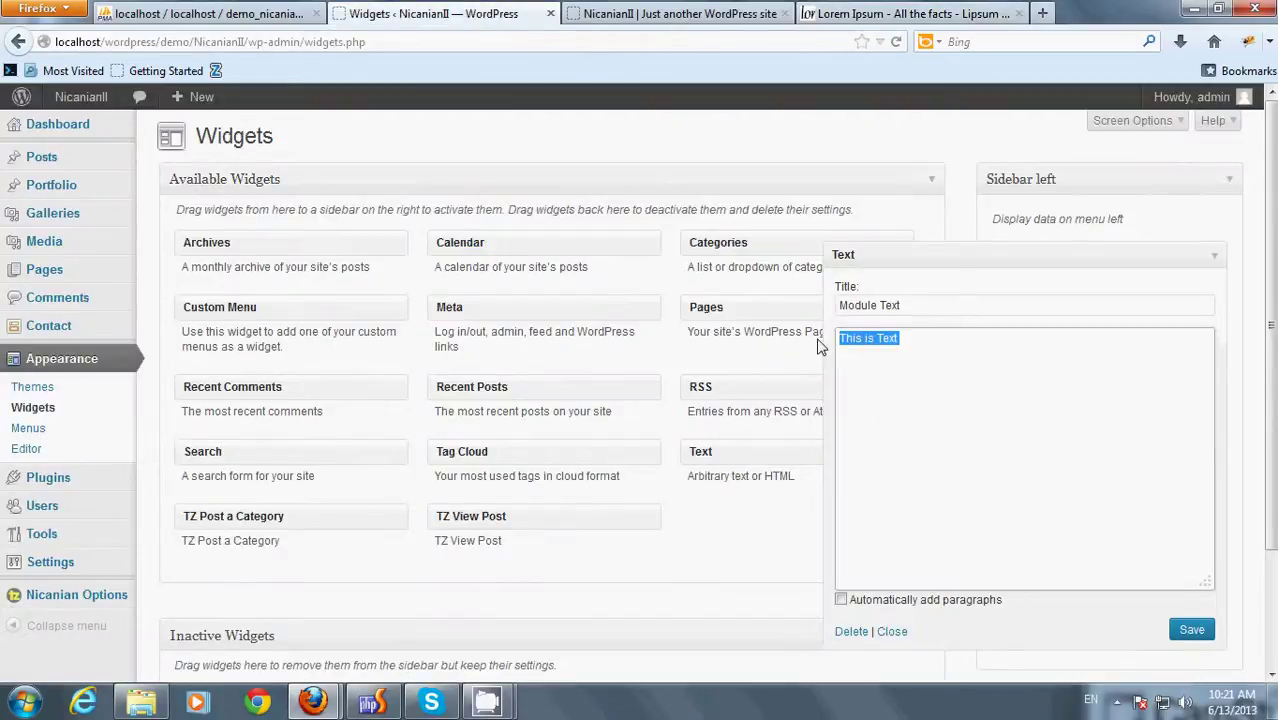
{"action": "right_click", "coordinate": [896, 345]}
{"action": "left_click", "coordinate": [920, 421]}
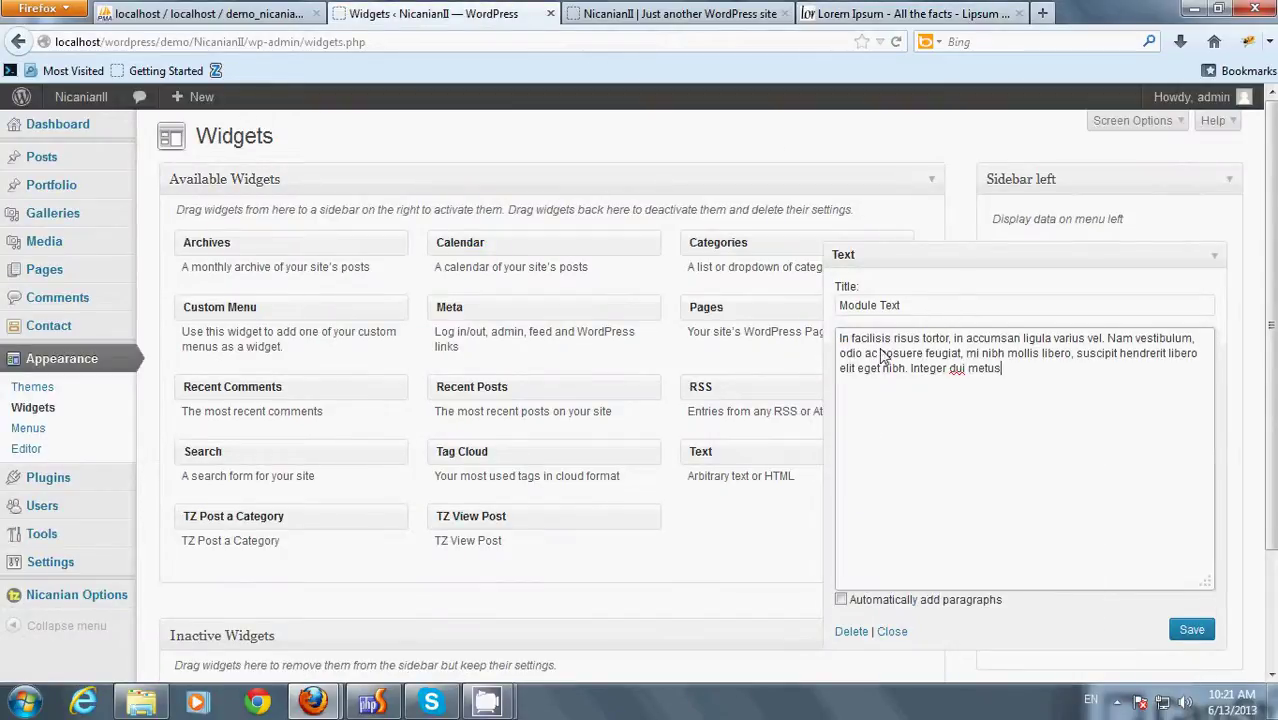
{"action": "left_click", "coordinate": [1172, 630]}
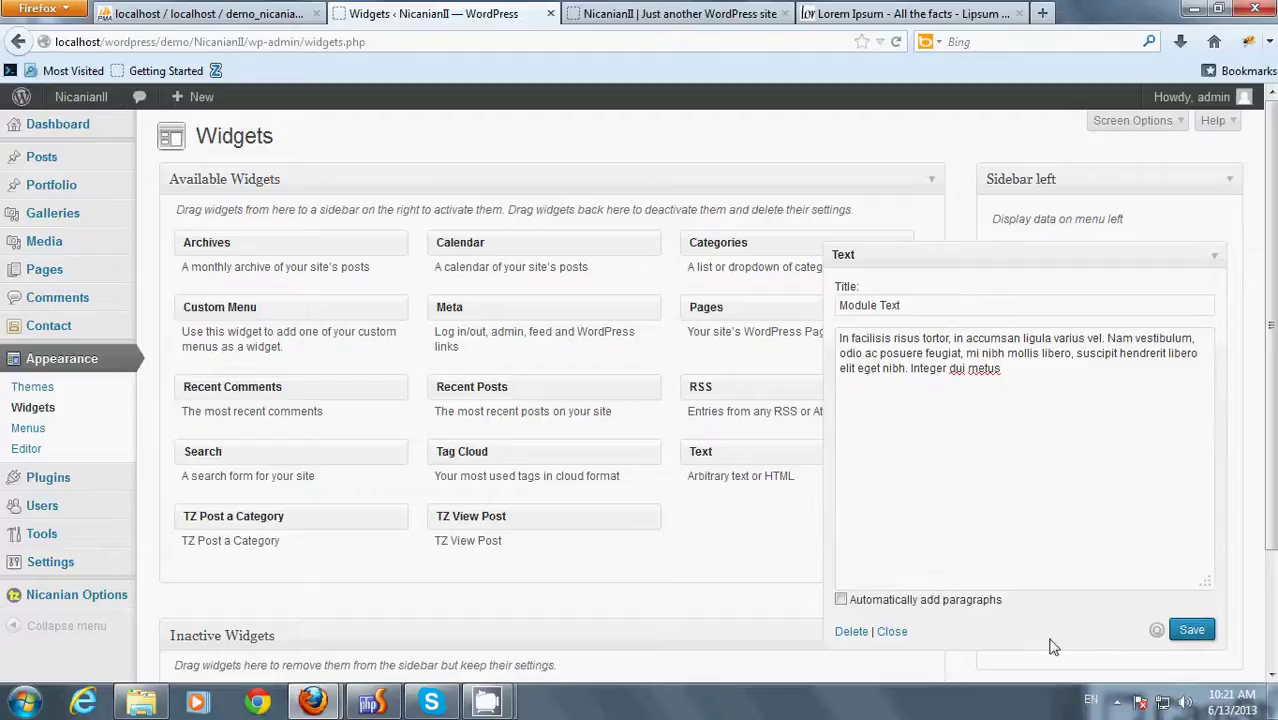
{"action": "left_click", "coordinate": [891, 633]}
- Reload the live site and inspect the MODULE TEXT paragraph in the left sidebar
{"action": "left_click", "coordinate": [693, 12]}
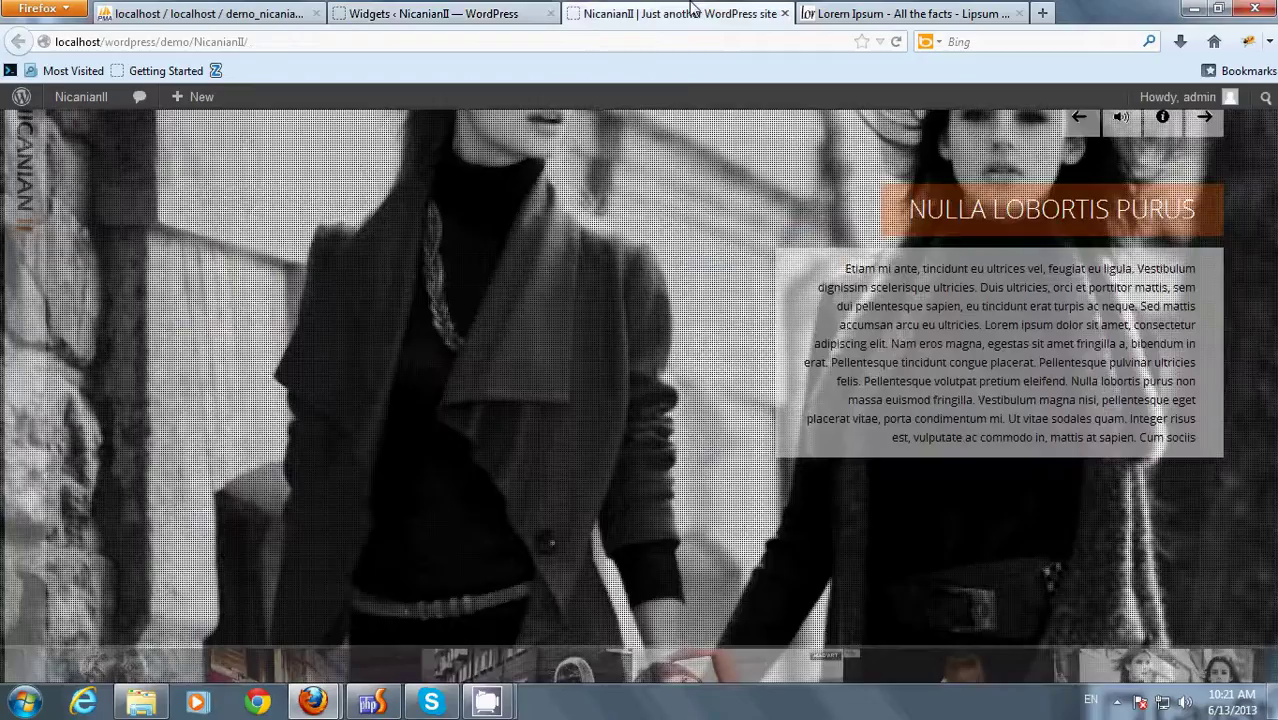
{"action": "right_click", "coordinate": [616, 208]}
{"action": "left_click", "coordinate": [633, 254]}
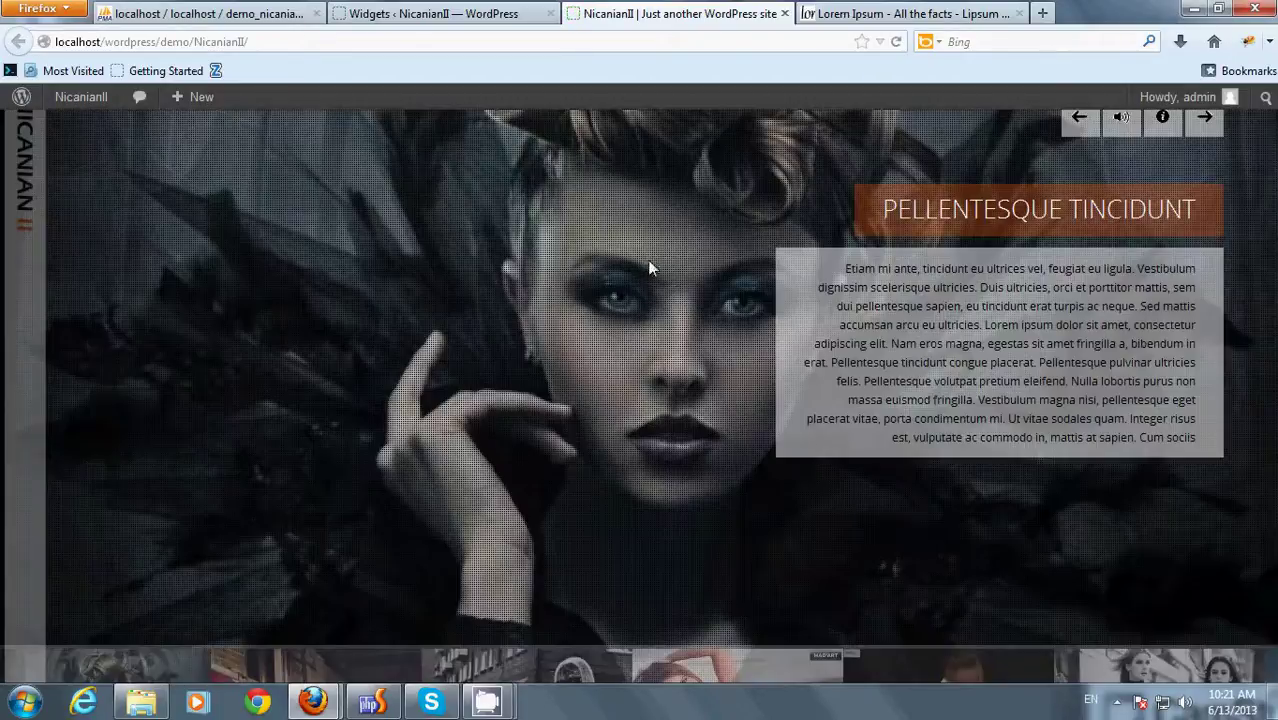
{"action": "mouse_move", "coordinate": [115, 228]}
{"action": "left_click_drag", "start_coordinate": [40, 468], "coordinate": [110, 540]}
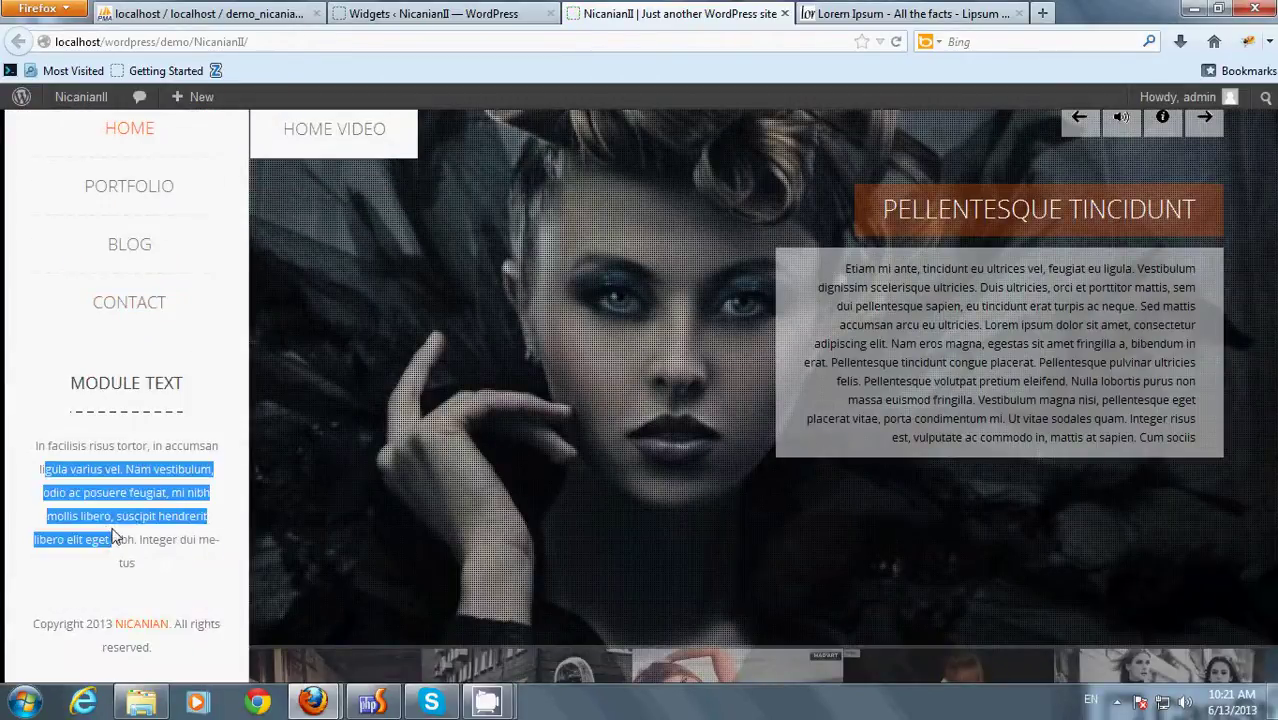
{"action": "left_click_drag", "start_coordinate": [64, 455], "coordinate": [160, 531]}
{"action": "scroll", "coordinate": [103, 491], "scroll_direction": "up", "scroll_amount": 2}
{"action": "left_click", "coordinate": [107, 560]}
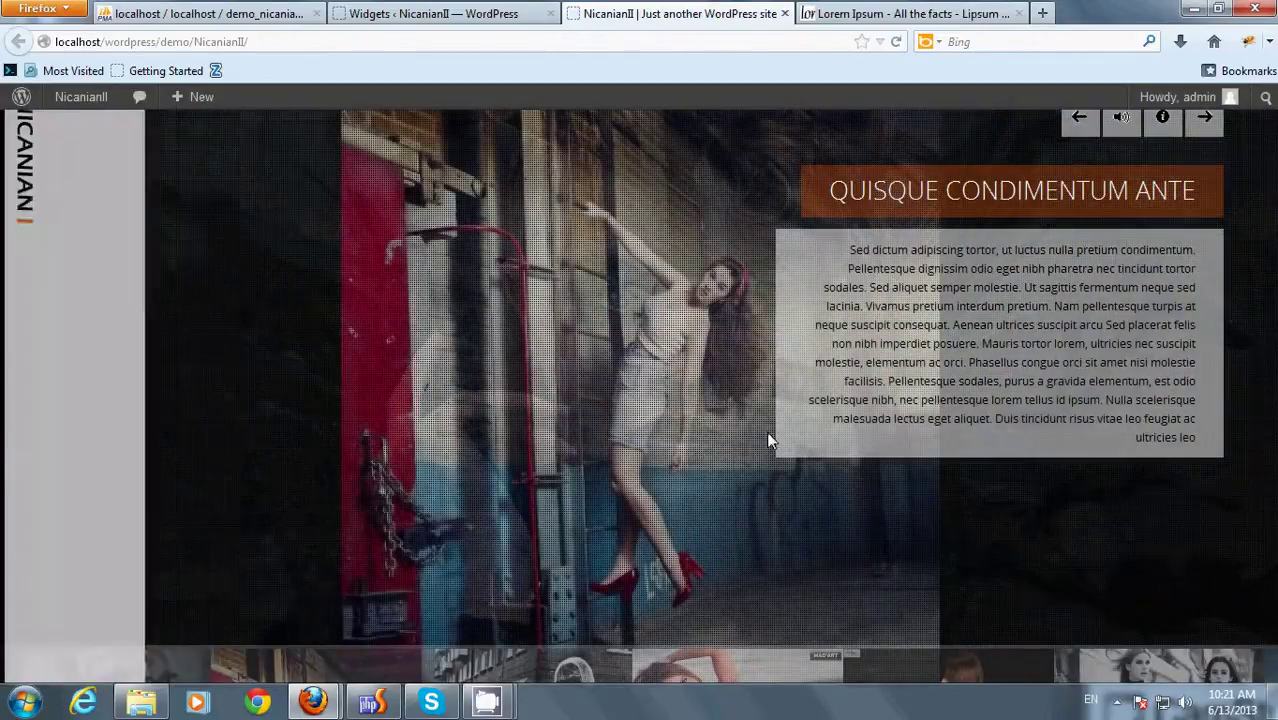
- Open the BLOG page, then switch back to the Widgets tab
{"action": "mouse_move", "coordinate": [51, 194]}
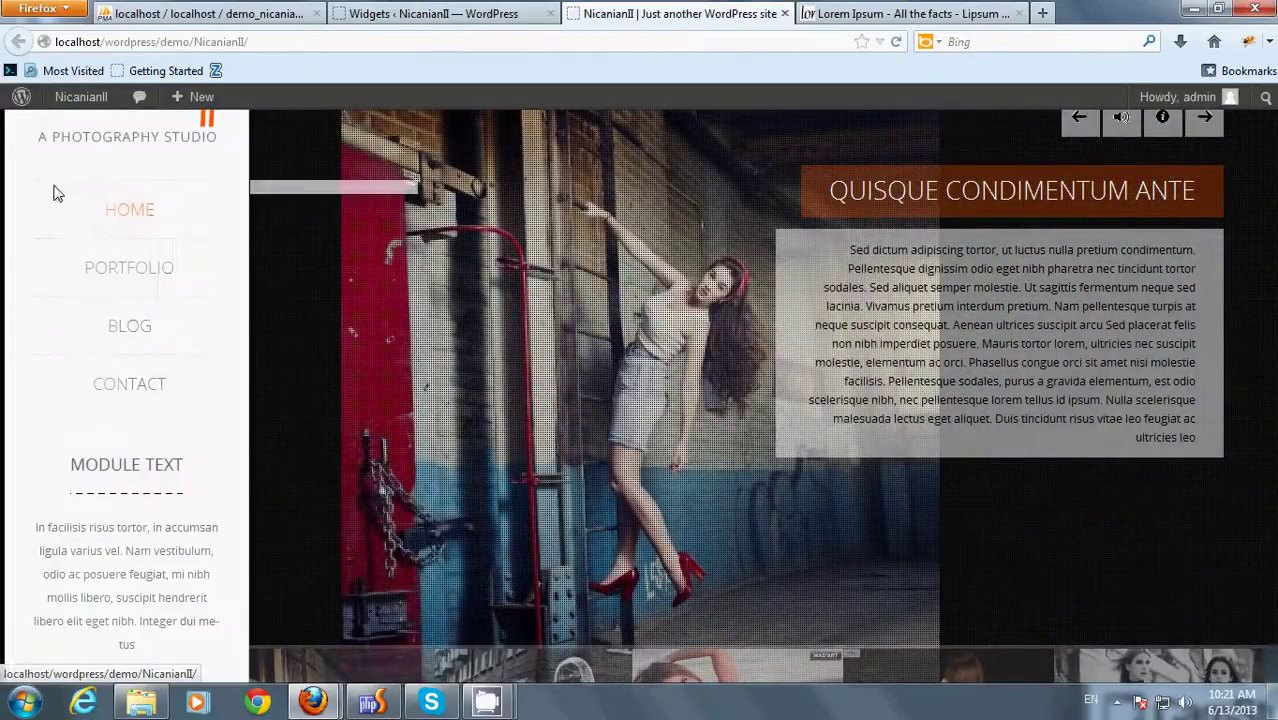
{"action": "mouse_move", "coordinate": [133, 335]}
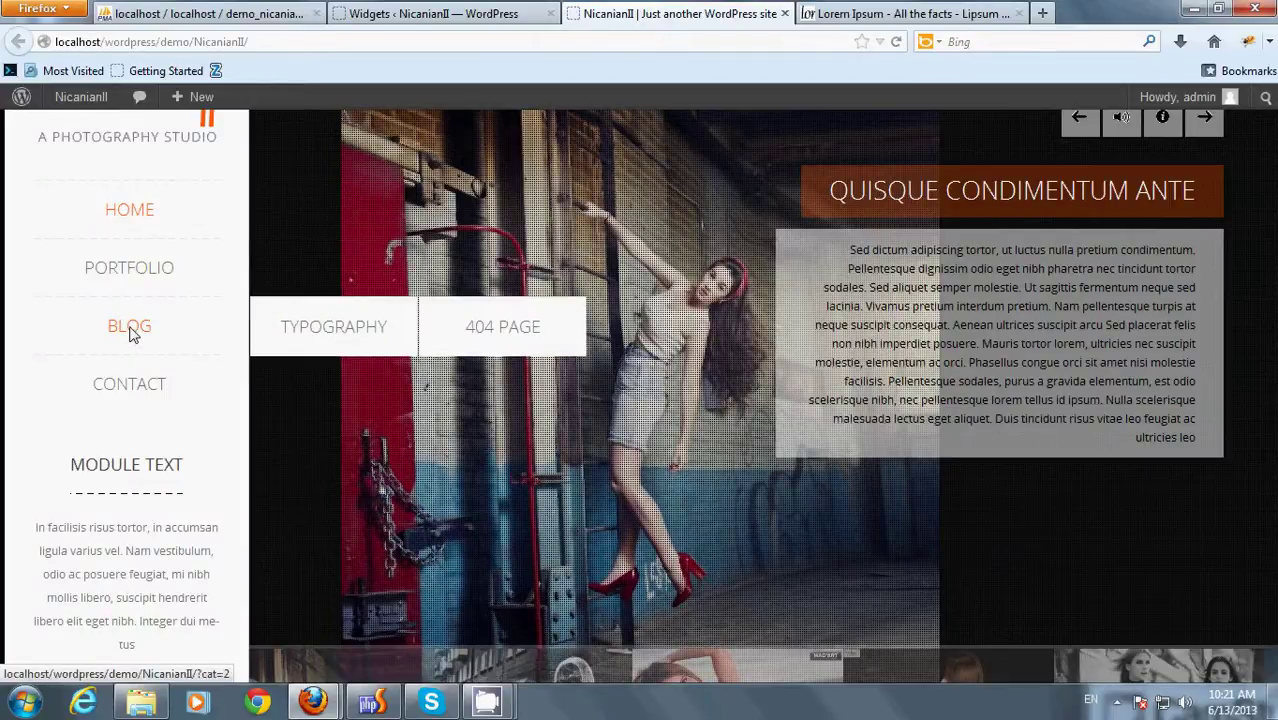
{"action": "left_click", "coordinate": [133, 334]}
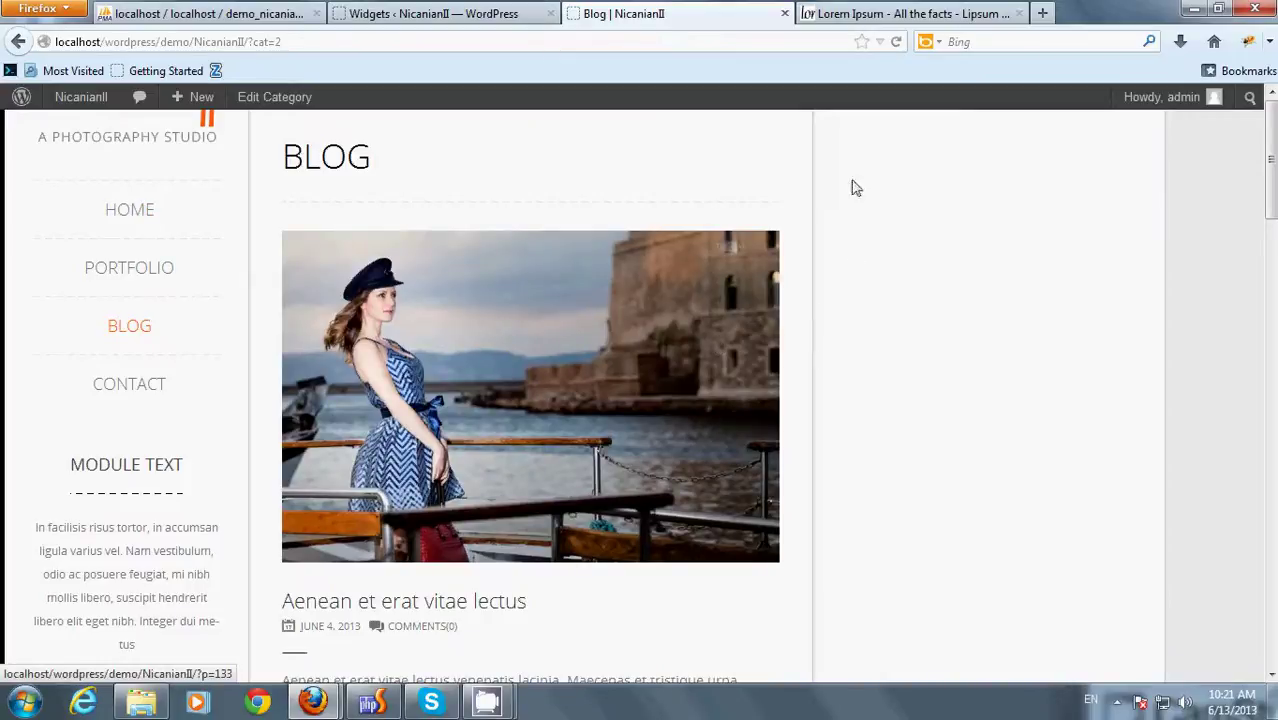
{"action": "key", "text": "ctrl+shift+Tab"}
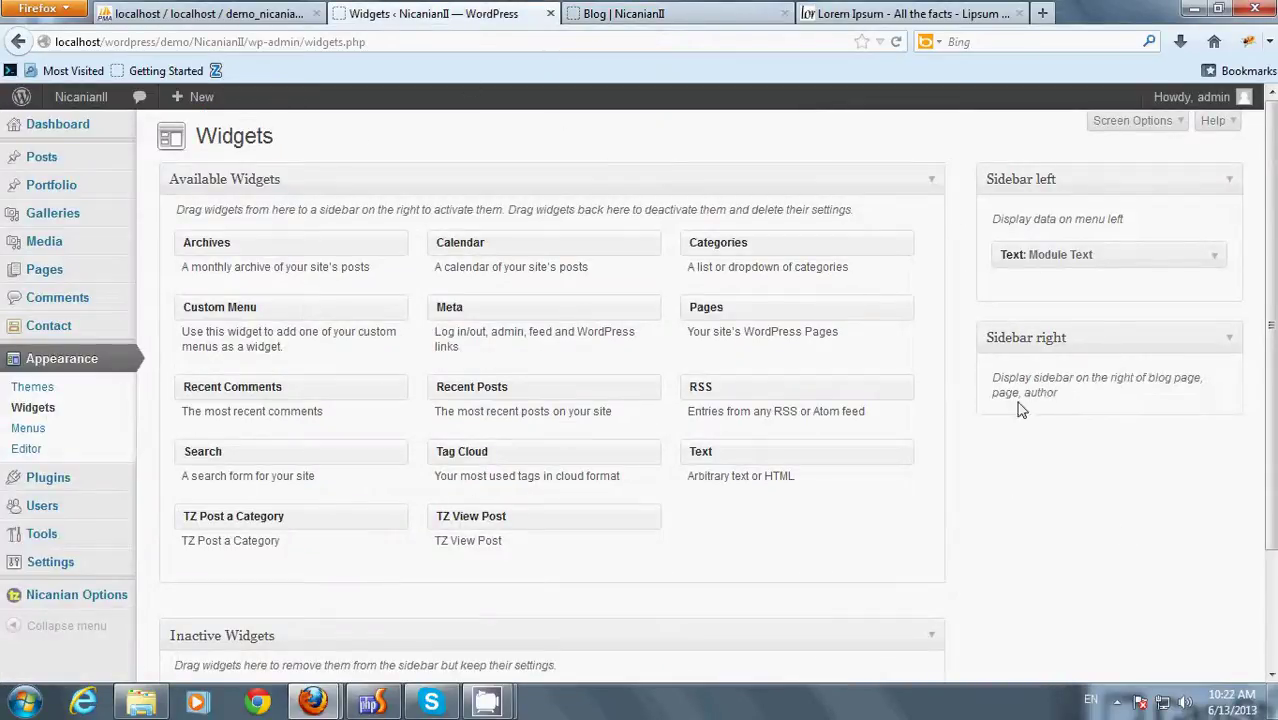
- Add a TZ View Post widget titled Popular Posts to Sidebar right
{"action": "left_click_drag", "start_coordinate": [548, 533], "coordinate": [1100, 398]}
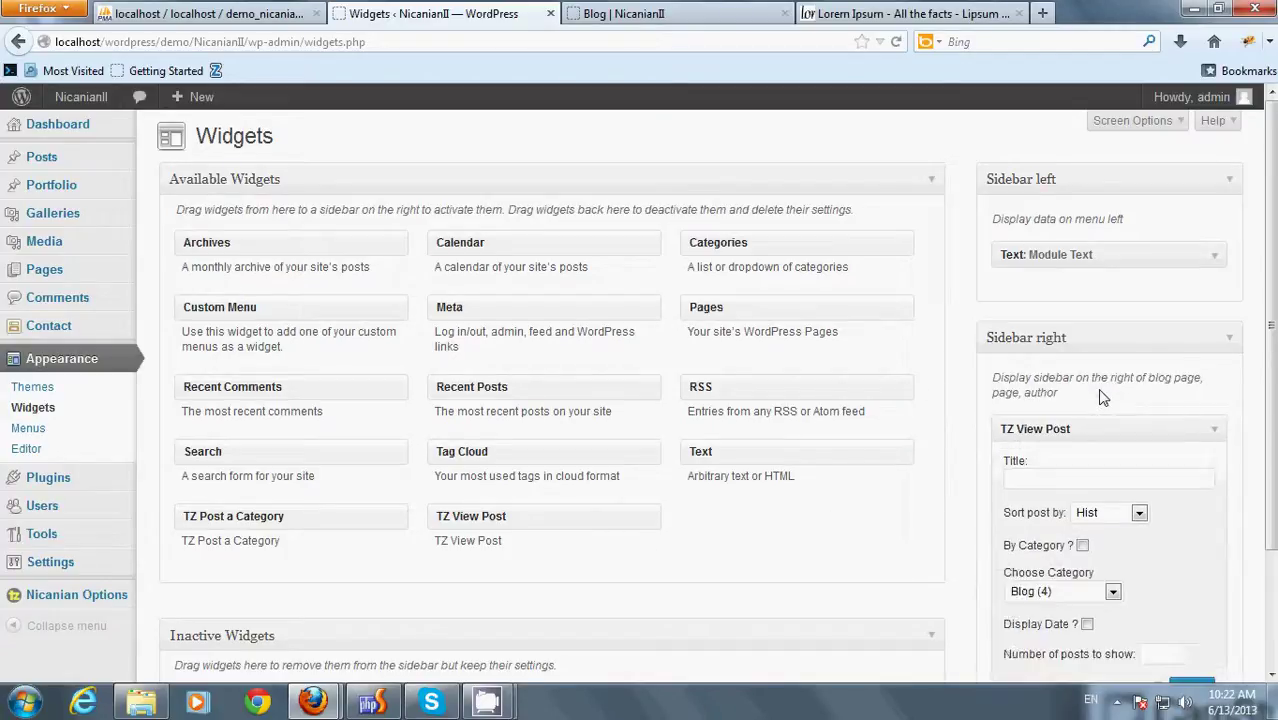
{"action": "scroll", "coordinate": [1090, 410], "scroll_direction": "down", "scroll_amount": 2}
{"action": "double_click", "coordinate": [1049, 377]}
{"action": "left_click", "coordinate": [1050, 392]}
- Set it to Random order, By Category, Display Date and 4 posts, then save
{"action": "left_click", "coordinate": [1116, 408]}
{"action": "left_click", "coordinate": [1110, 453]}
{"action": "left_click", "coordinate": [1082, 438]}
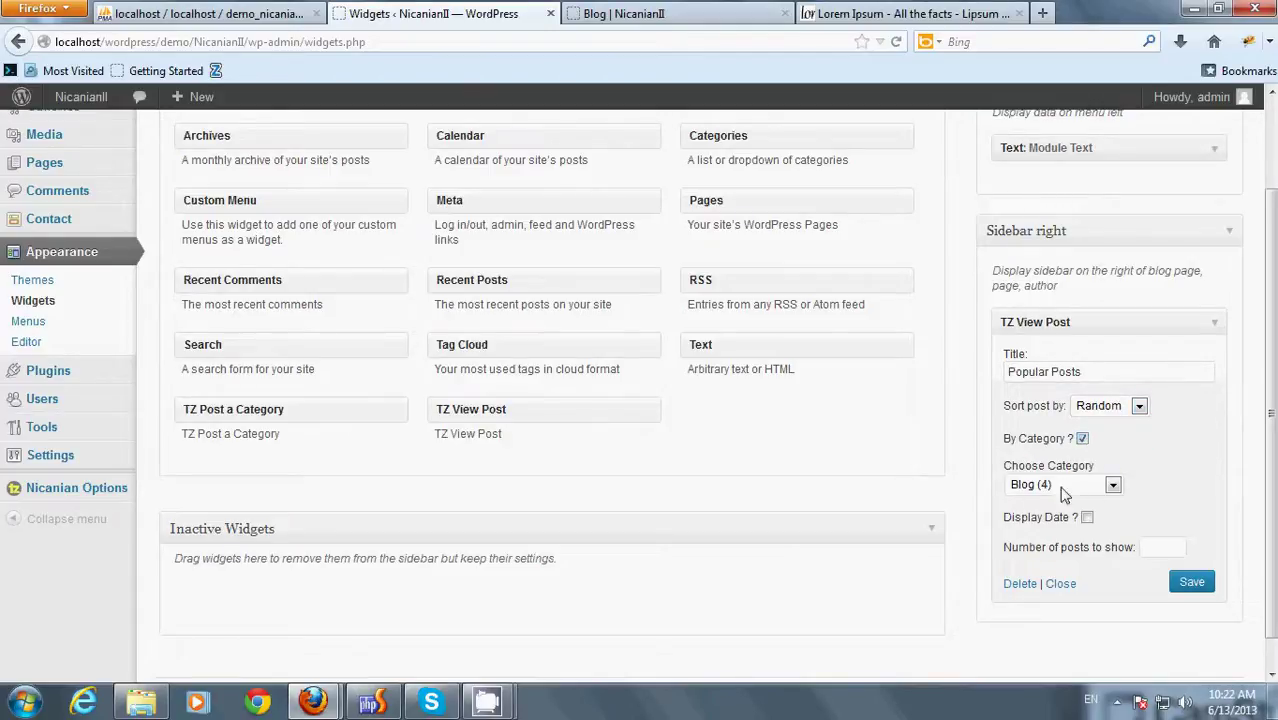
{"action": "left_click", "coordinate": [1087, 518]}
{"action": "left_click", "coordinate": [1163, 548]}
{"action": "type", "text": "4"}
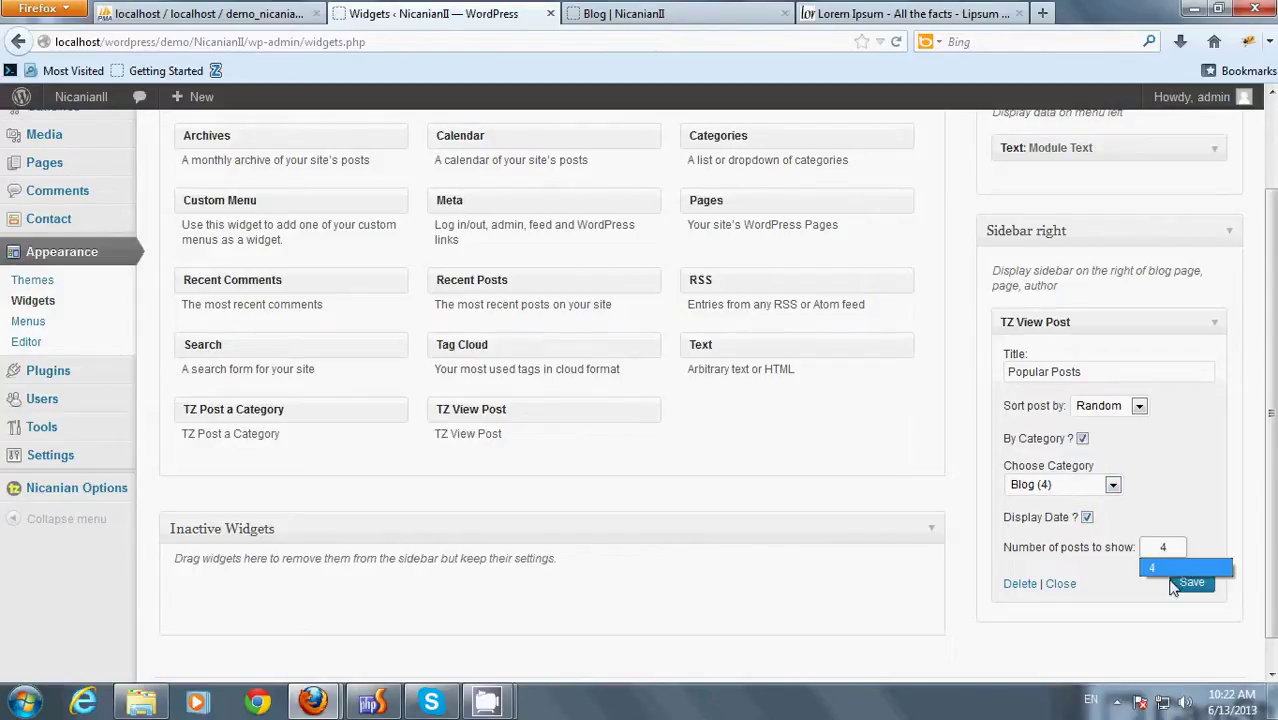
{"action": "left_click", "coordinate": [1168, 566]}
{"action": "left_click", "coordinate": [1192, 582]}
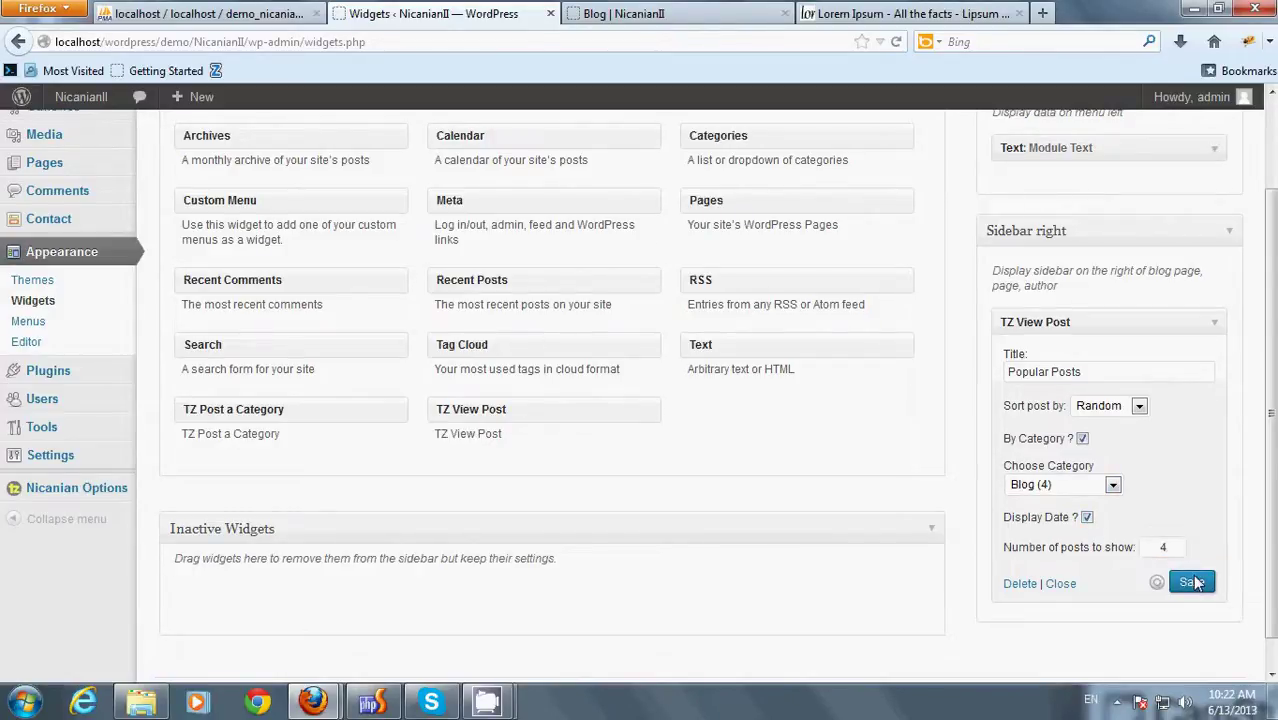
- Reload the Blog page to show the Popular Posts widget
{"action": "left_click", "coordinate": [615, 13]}
{"action": "right_click", "coordinate": [987, 180]}
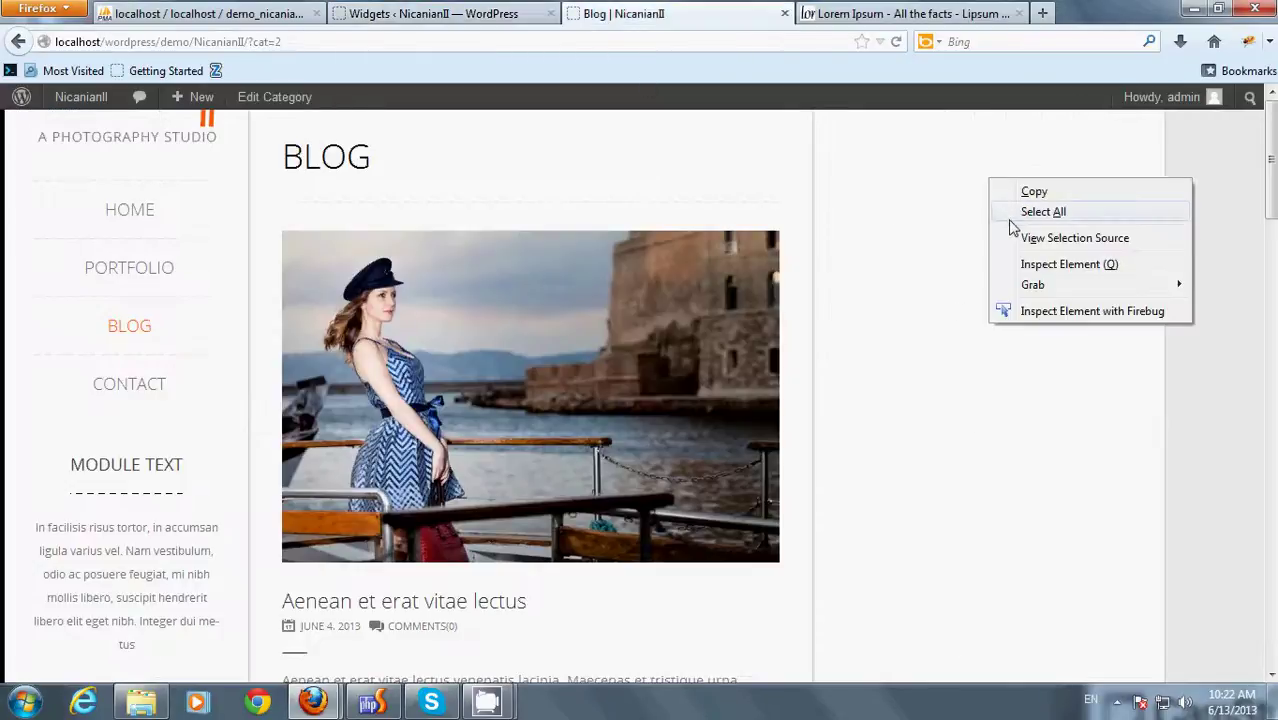
{"action": "left_click", "coordinate": [1204, 148]}
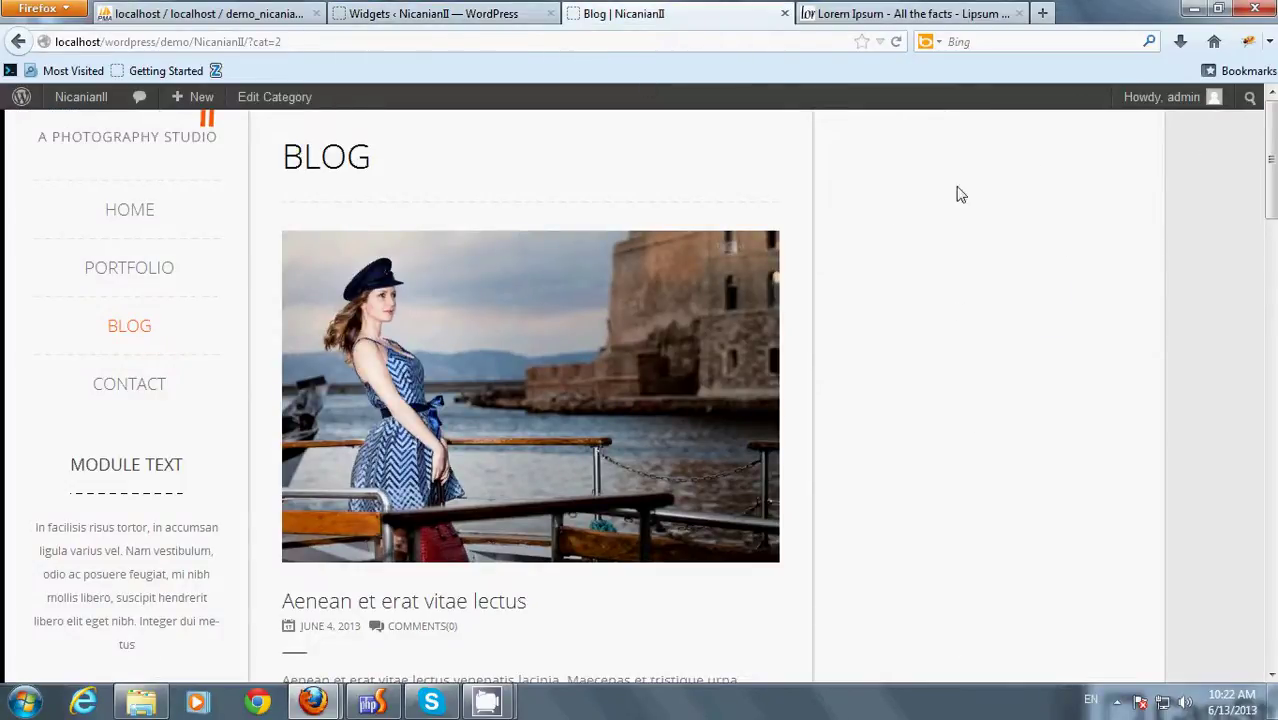
{"action": "left_click", "coordinate": [894, 44]}
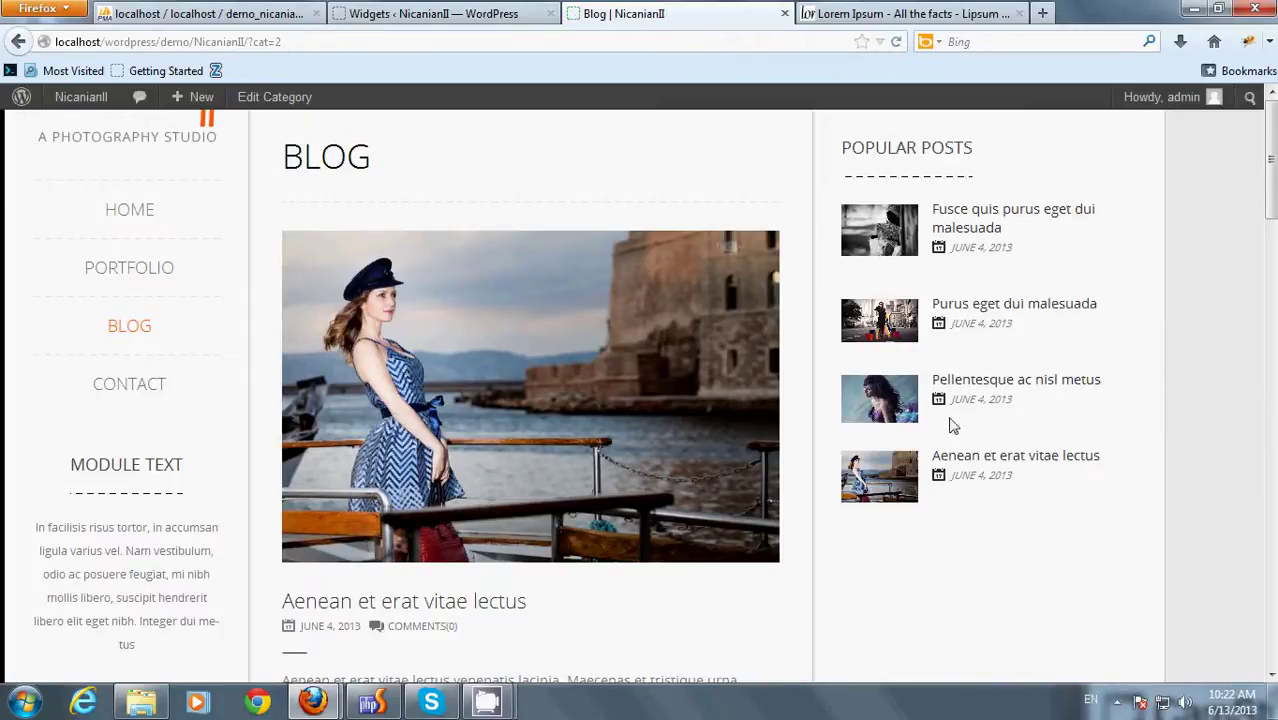
- Collapse Popular Posts and add a Text widget titled Text Widget to Sidebar right
{"action": "left_click", "coordinate": [466, 12]}
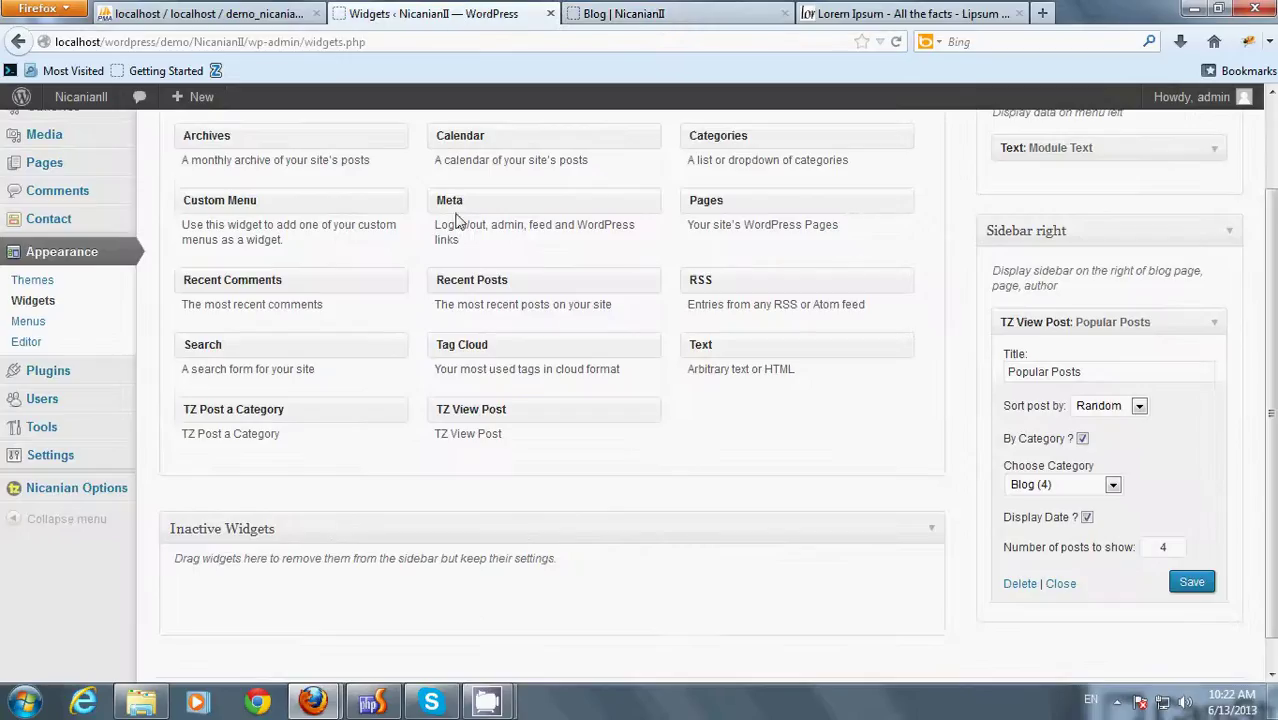
{"action": "left_click", "coordinate": [1061, 584]}
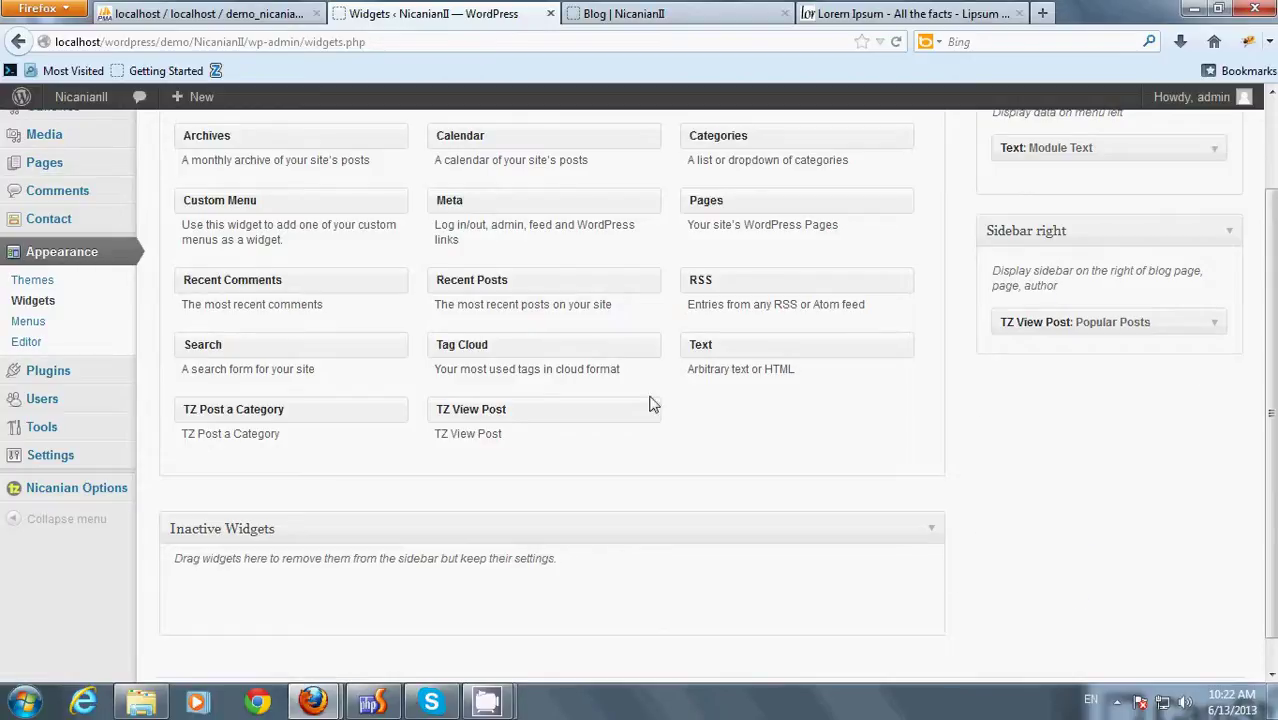
{"action": "left_click_drag", "start_coordinate": [716, 360], "coordinate": [1068, 370]}
{"action": "scroll", "coordinate": [960, 330], "scroll_direction": "down", "scroll_amount": 3}
{"action": "left_click", "coordinate": [888, 238]}
{"action": "left_click", "coordinate": [890, 260]}
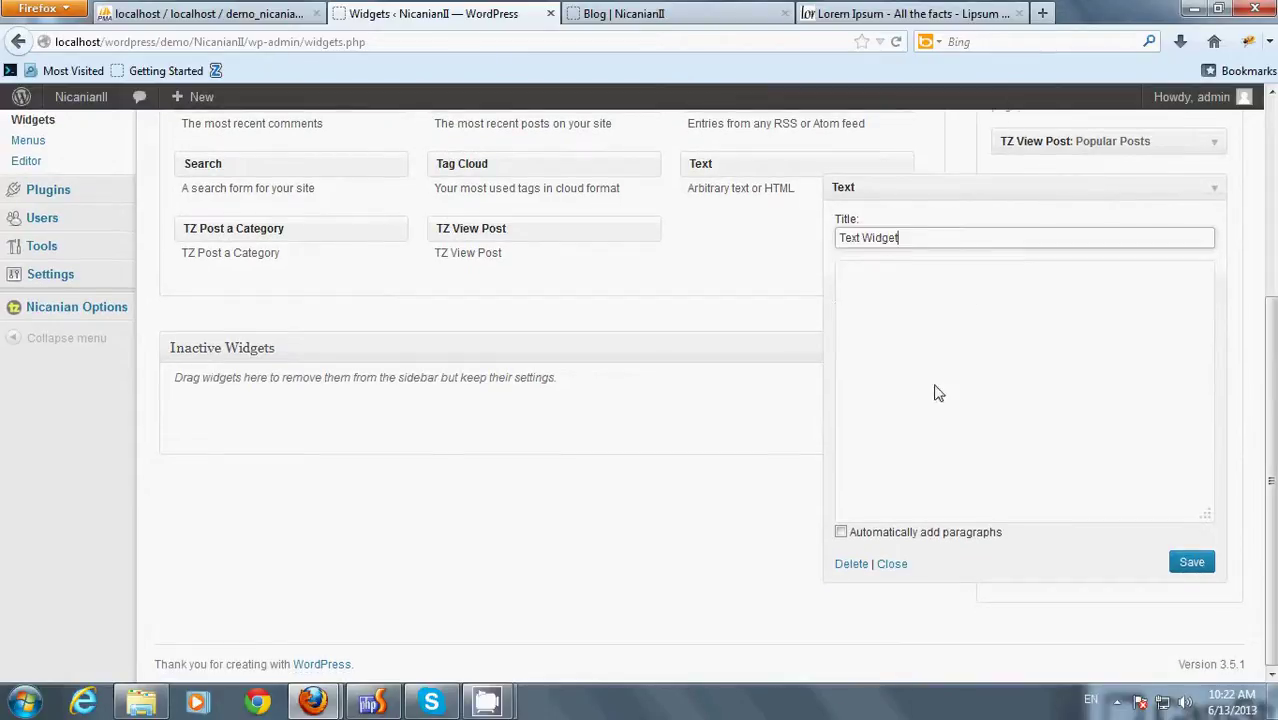
{"action": "left_click", "coordinate": [885, 310]}
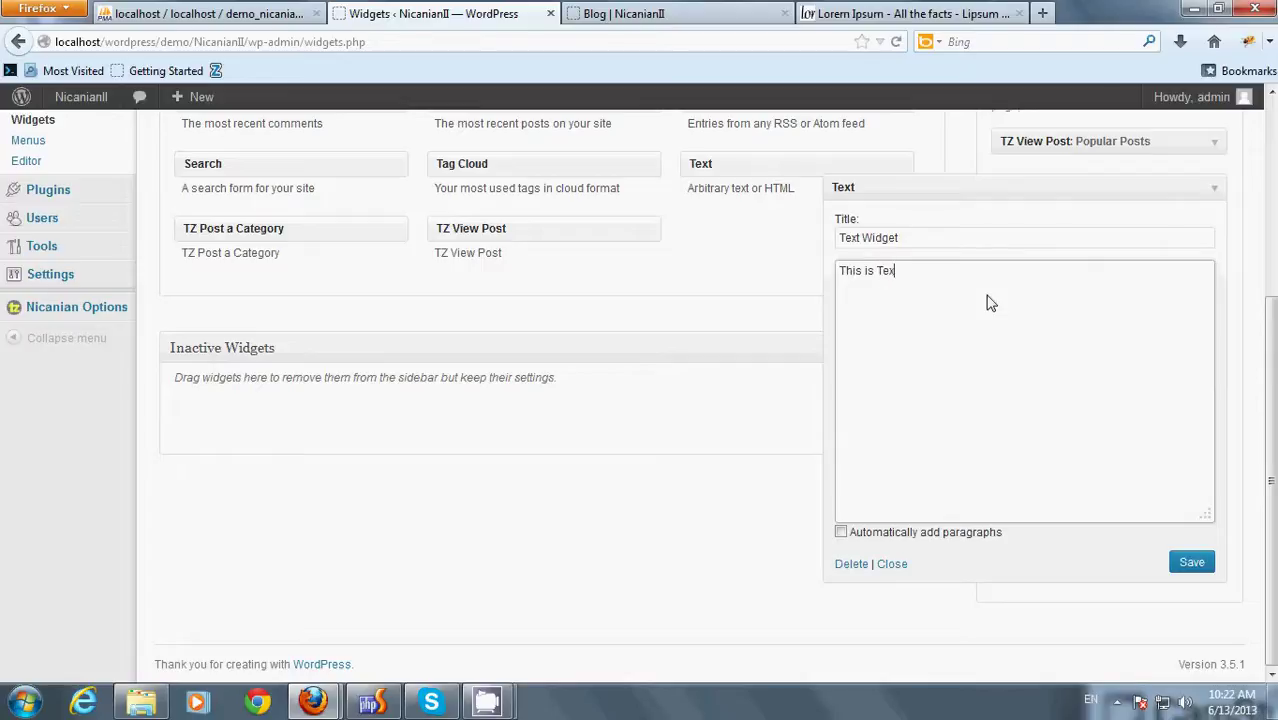
- Copy the Nulla interdum Lorem Ipsum paragraph into the widget body, replacing the placeholder
{"action": "left_click", "coordinate": [940, 13]}
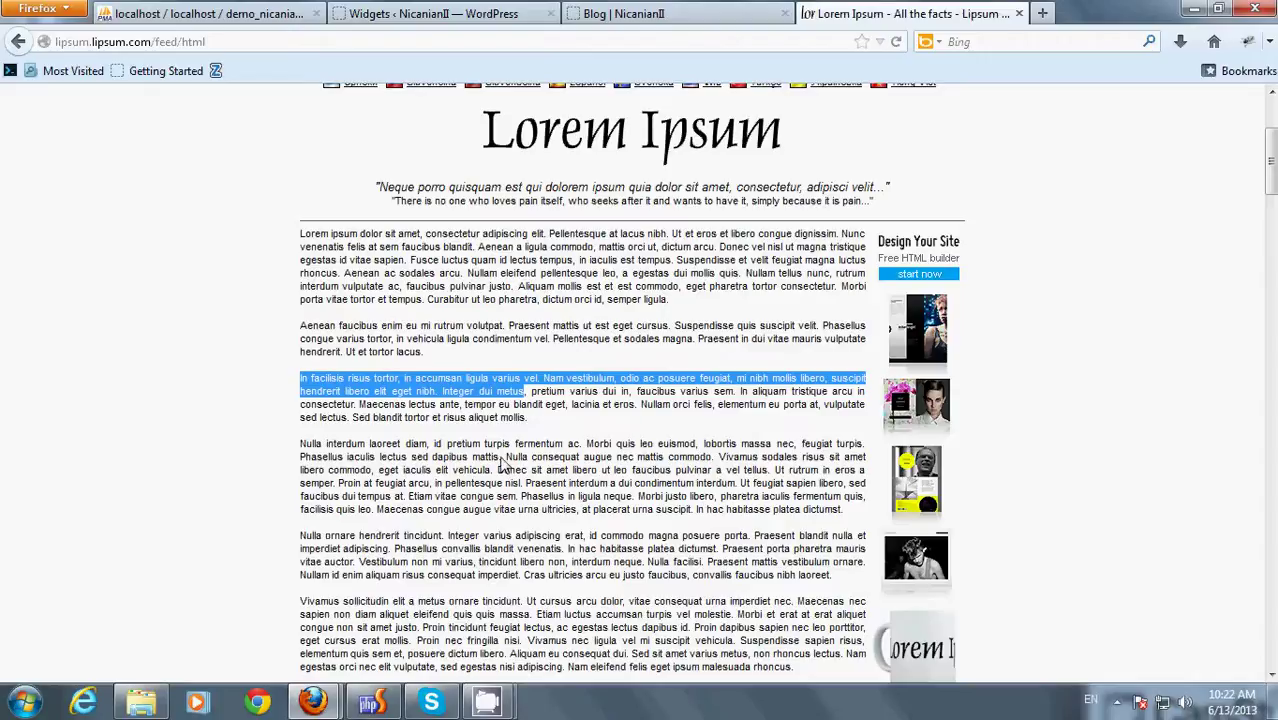
{"action": "left_click_drag", "start_coordinate": [503, 458], "coordinate": [300, 450]}
{"action": "key", "text": "ctrl+c"}
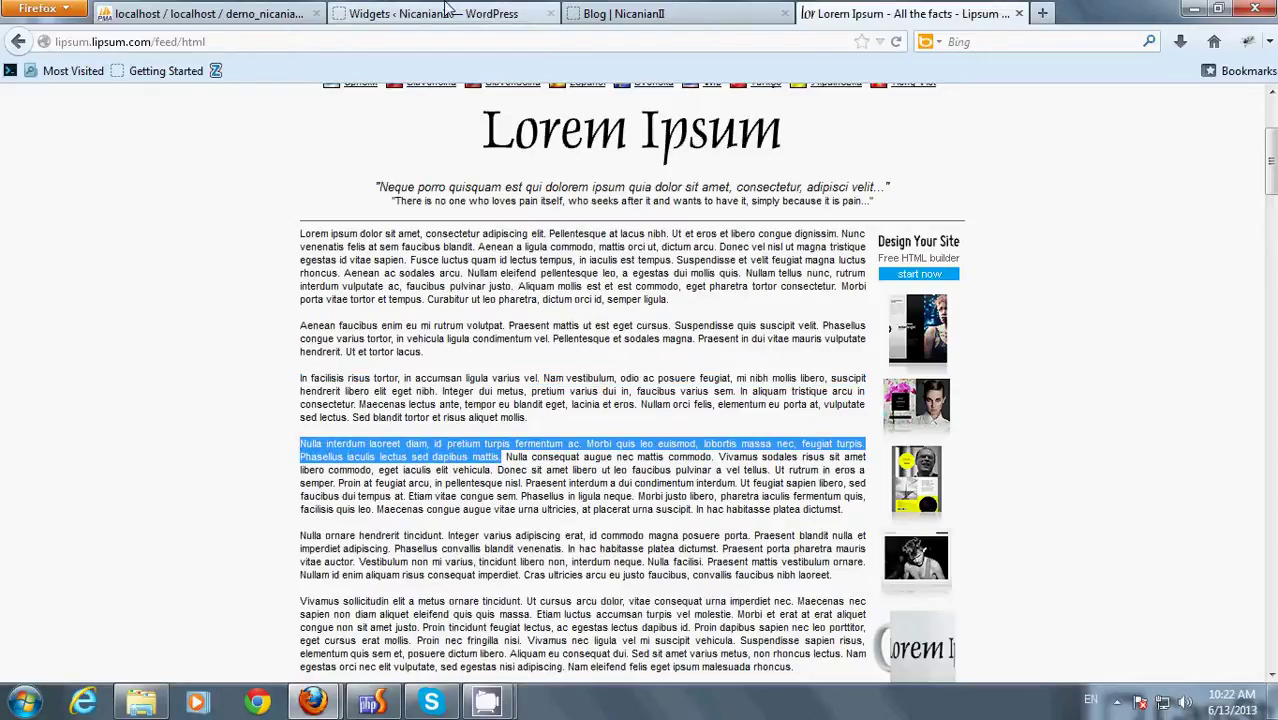
{"action": "left_click", "coordinate": [447, 8]}
{"action": "left_click_drag", "start_coordinate": [974, 280], "coordinate": [796, 271]}
{"action": "key", "text": "ctrl+v"}
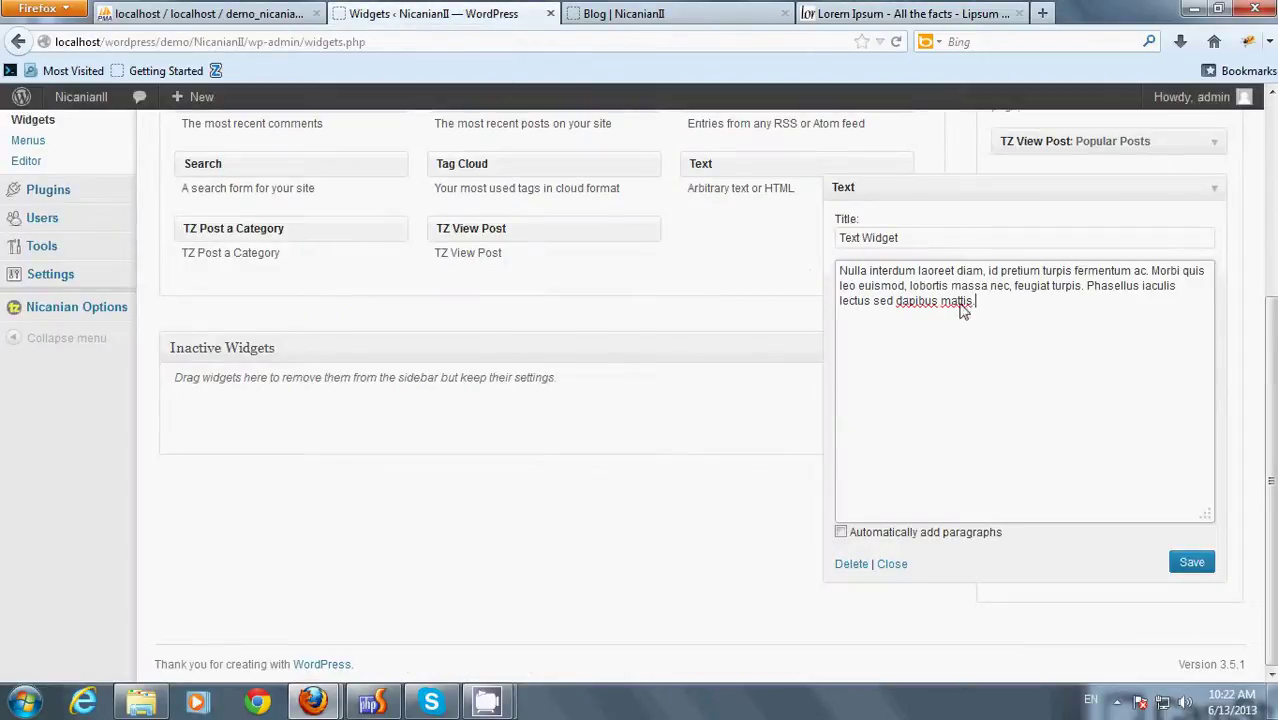
{"action": "left_click", "coordinate": [898, 566]}
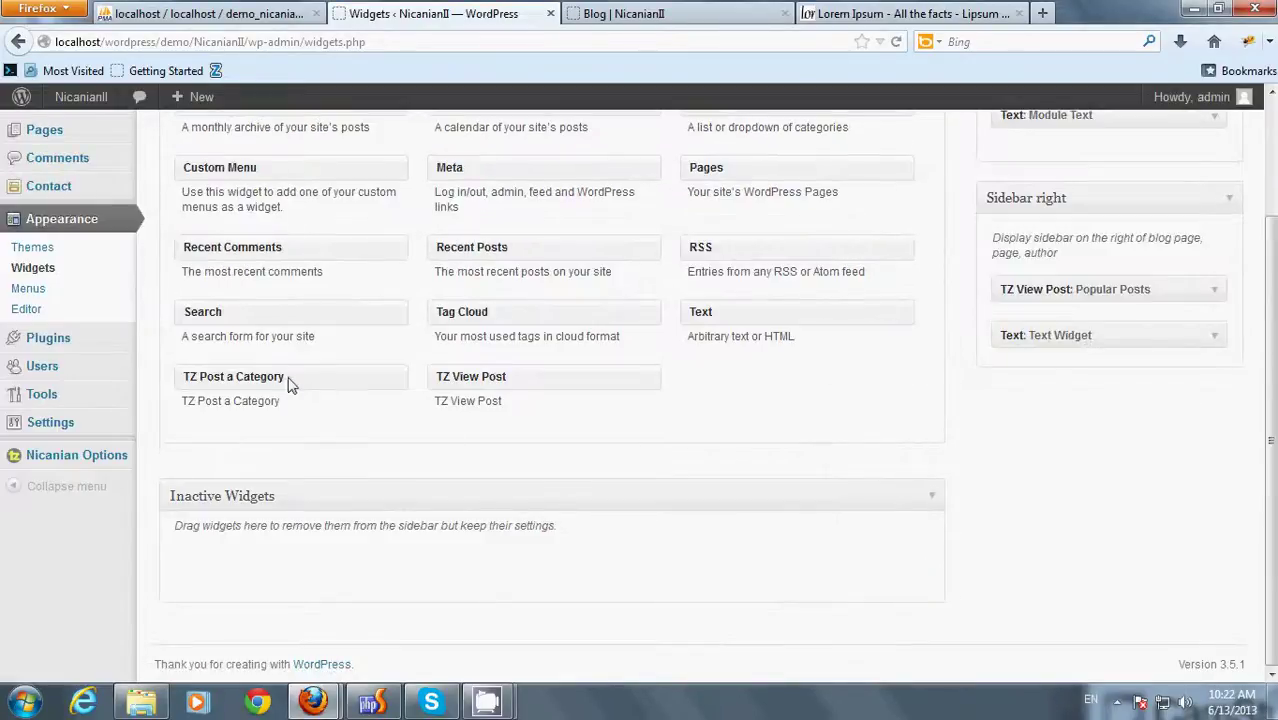
- Add a TZ Post a Category widget titled Our Services with category Blog to Sidebar right
{"action": "left_click_drag", "start_coordinate": [265, 385], "coordinate": [1078, 380]}
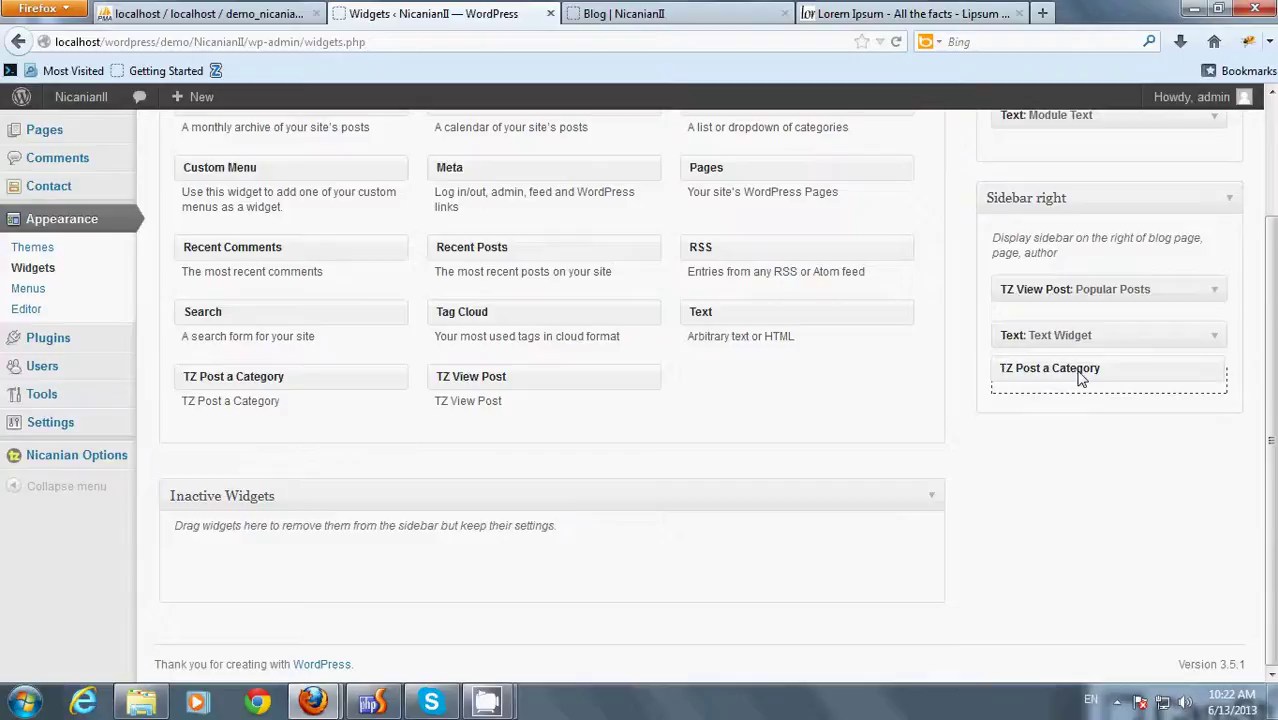
{"action": "scroll", "coordinate": [1078, 380], "scroll_direction": "down", "scroll_amount": 2}
{"action": "double_click", "coordinate": [1044, 333]}
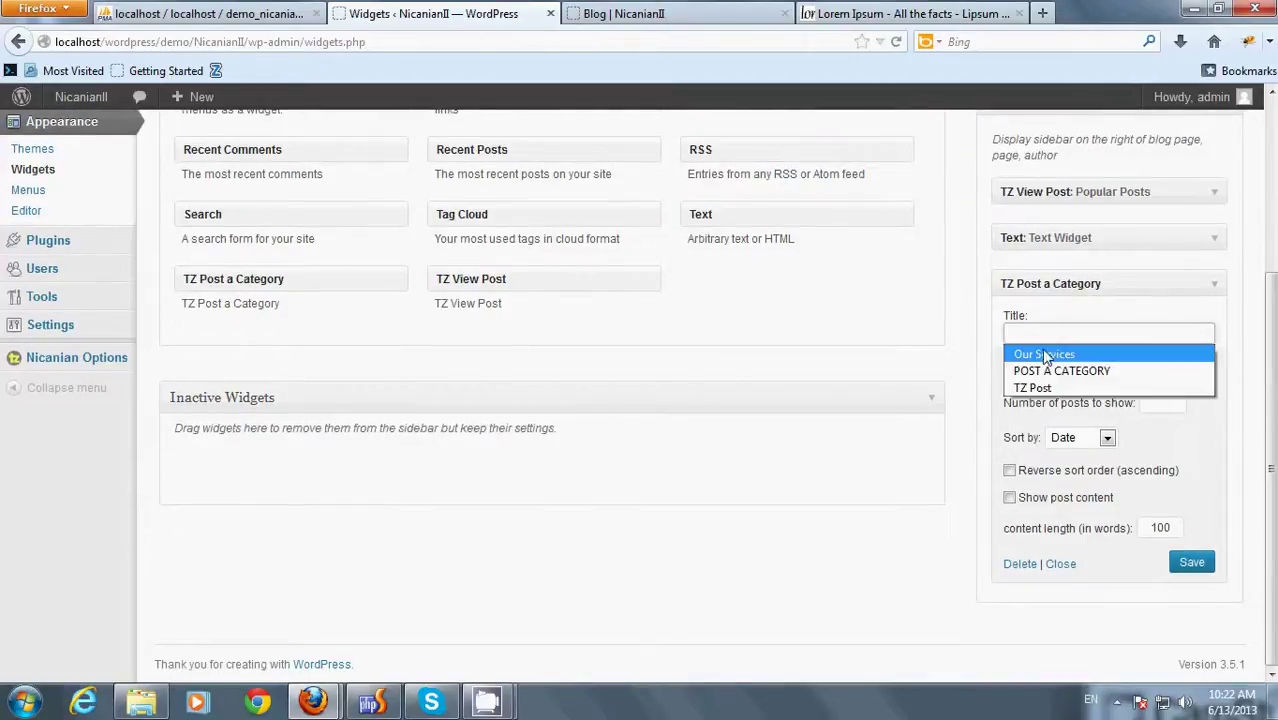
{"action": "left_click", "coordinate": [1048, 354]}
{"action": "left_click", "coordinate": [1084, 366]}
{"action": "left_click", "coordinate": [1100, 382]}
- Show 5 posts sorted by Date with content length 46, and save the widget
{"action": "left_click", "coordinate": [1160, 403]}
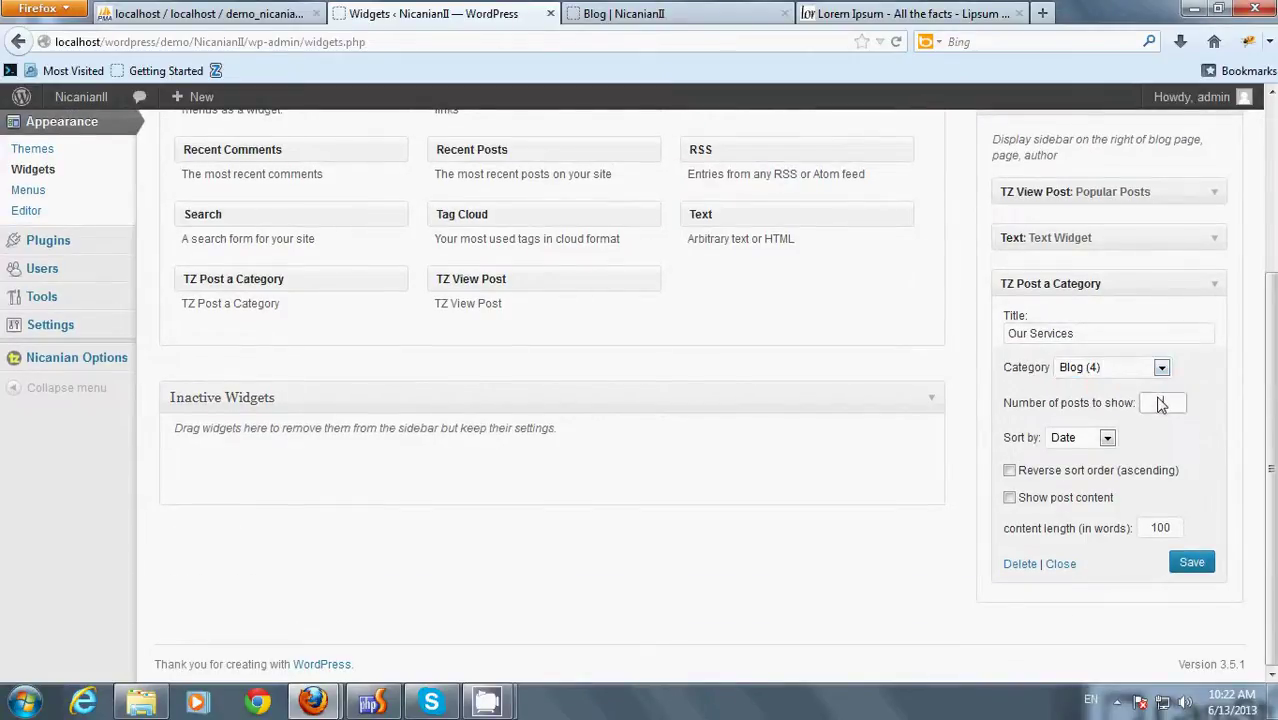
{"action": "left_click", "coordinate": [1161, 403]}
{"action": "key", "text": "Down"}
{"action": "left_click", "coordinate": [1094, 440]}
{"action": "left_click", "coordinate": [1094, 440]}
{"action": "mouse_move", "coordinate": [1160, 528]}
{"action": "left_mouse_down"}
{"action": "mouse_move", "coordinate": [1176, 531]}
{"action": "mouse_move", "coordinate": [1137, 530]}
{"action": "left_mouse_up"}
{"action": "type", "text": "4"}
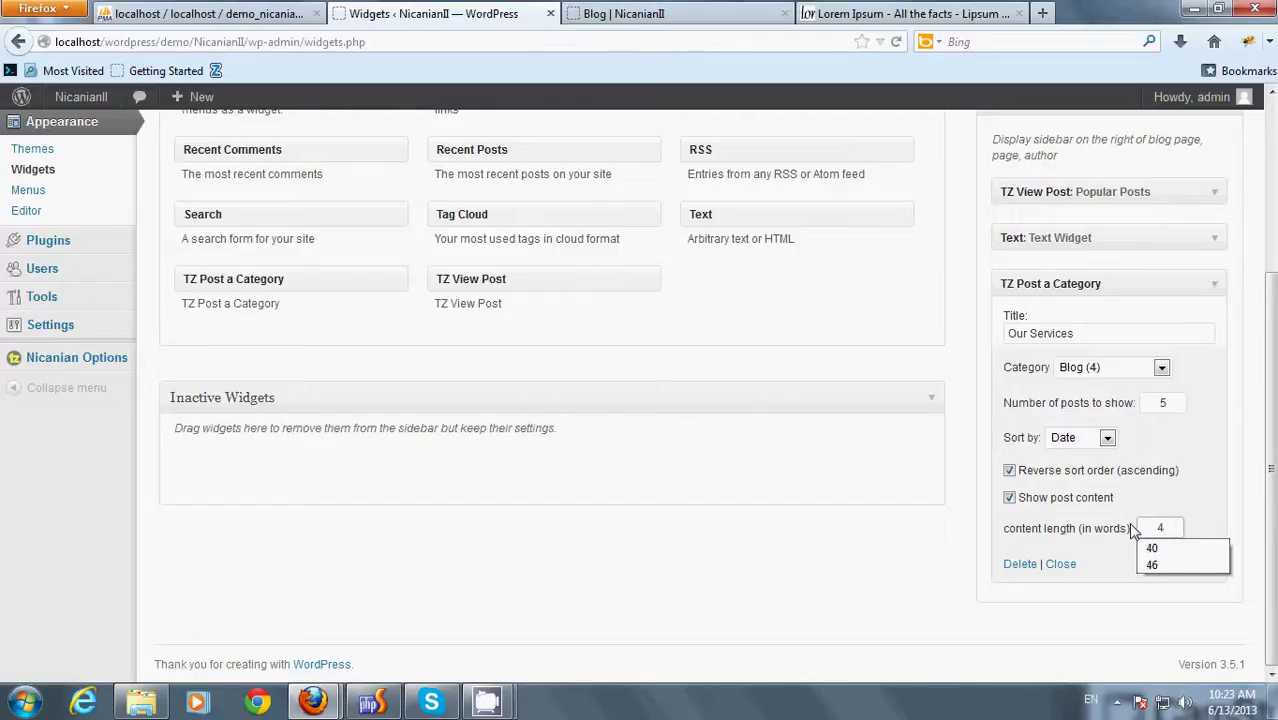
{"action": "type", "text": "6"}
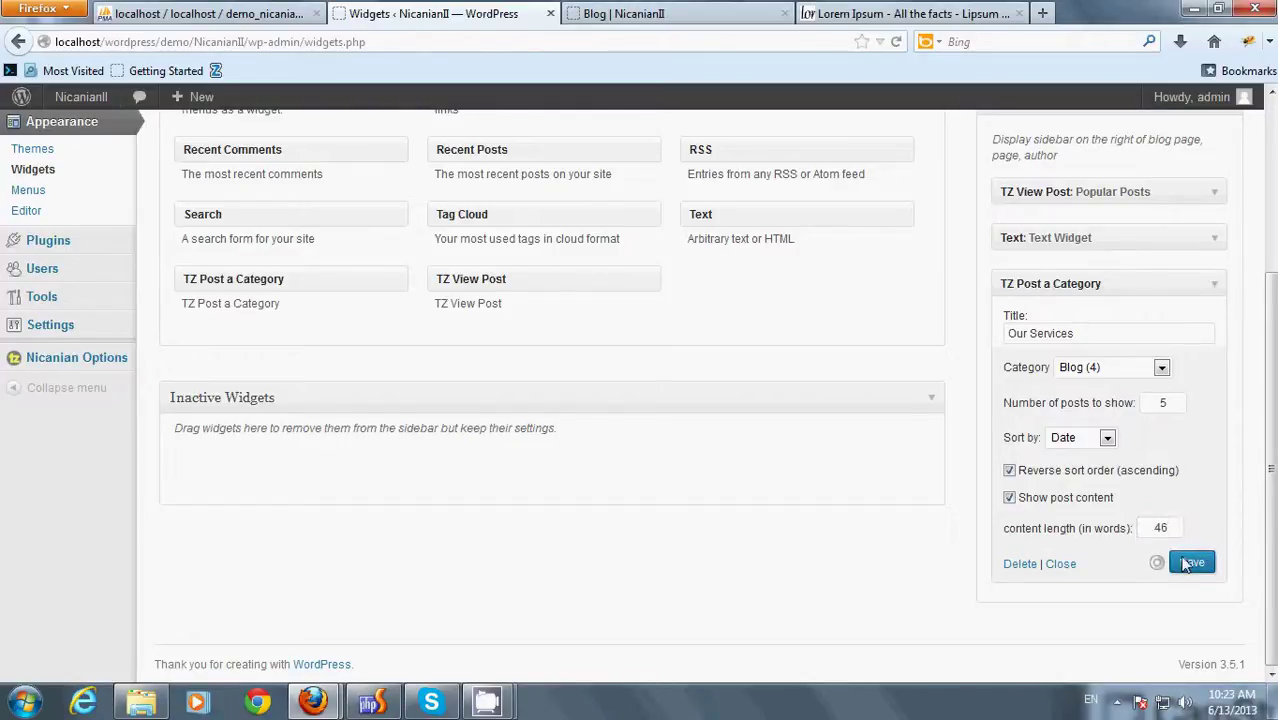
{"action": "left_click", "coordinate": [1060, 564]}
- Reload the Blog page to check for the newly added sidebar widgets
{"action": "left_click", "coordinate": [700, 20]}
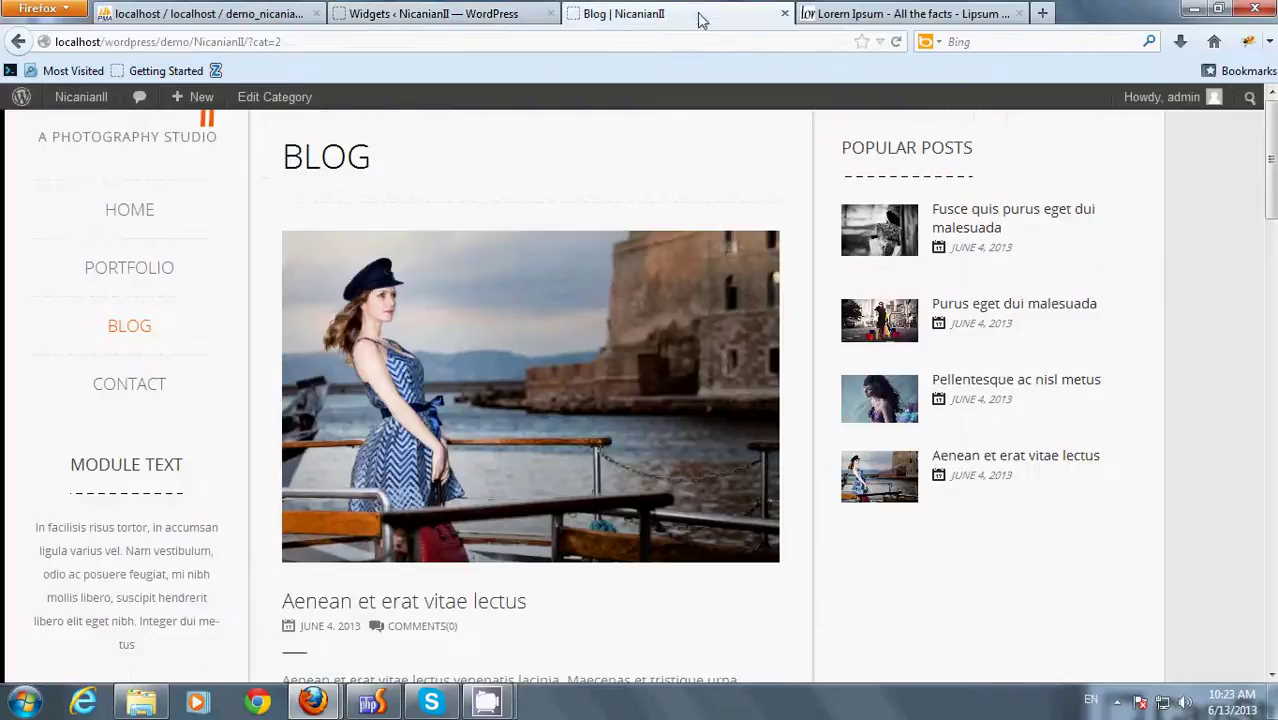
{"action": "right_click", "coordinate": [1206, 224]}
{"action": "left_click", "coordinate": [1183, 274]}
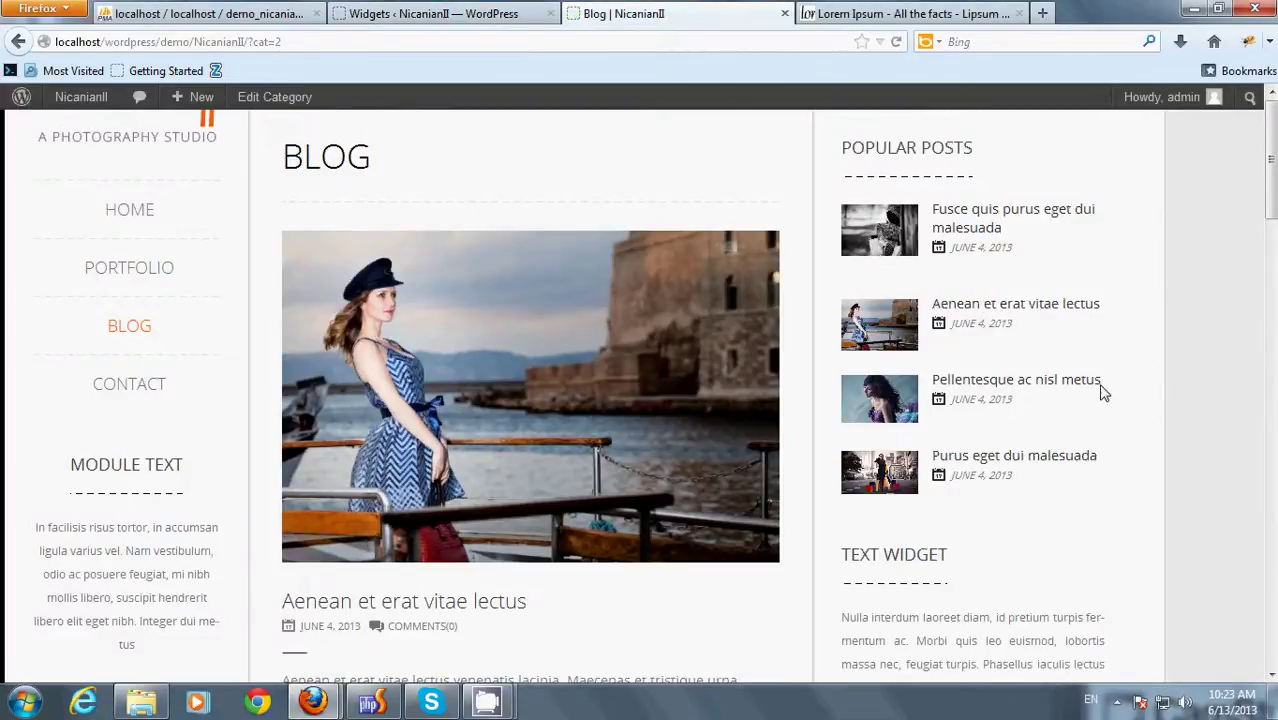
{"action": "scroll", "coordinate": [1101, 388], "scroll_direction": "down", "scroll_amount": 8}
{"action": "scroll", "coordinate": [1048, 453], "scroll_direction": "up", "scroll_amount": 8}
- Test the Our Services toggles, including Purus eget dui malesuada and Pellentesque ac nisl metus
{"action": "left_click_drag", "start_coordinate": [848, 152], "coordinate": [995, 152]}
{"action": "scroll", "coordinate": [1006, 285], "scroll_direction": "down", "scroll_amount": 3}
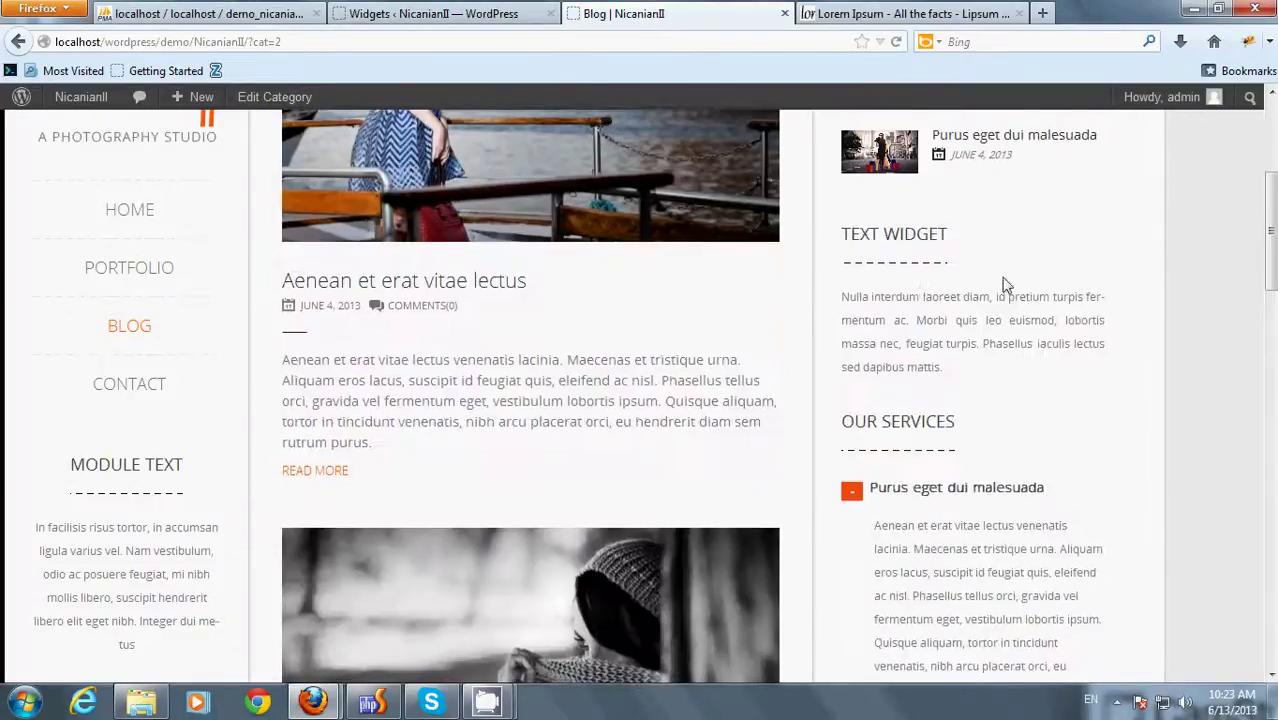
{"action": "left_click_drag", "start_coordinate": [846, 240], "coordinate": [1013, 240]}
{"action": "scroll", "coordinate": [1013, 240], "scroll_direction": "down", "scroll_amount": 1}
{"action": "left_click_drag", "start_coordinate": [843, 316], "coordinate": [1070, 314]}
{"action": "left_click", "coordinate": [855, 388]}
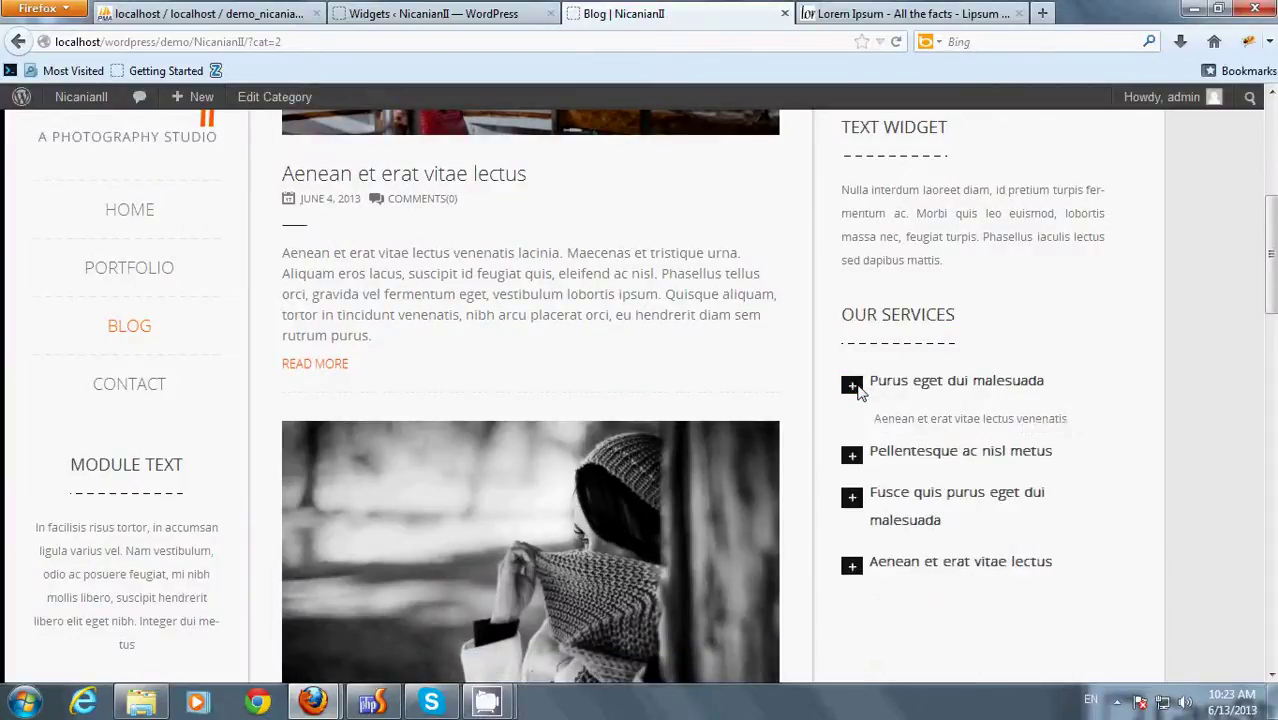
{"action": "left_click", "coordinate": [850, 428]}
{"action": "left_click", "coordinate": [850, 428]}
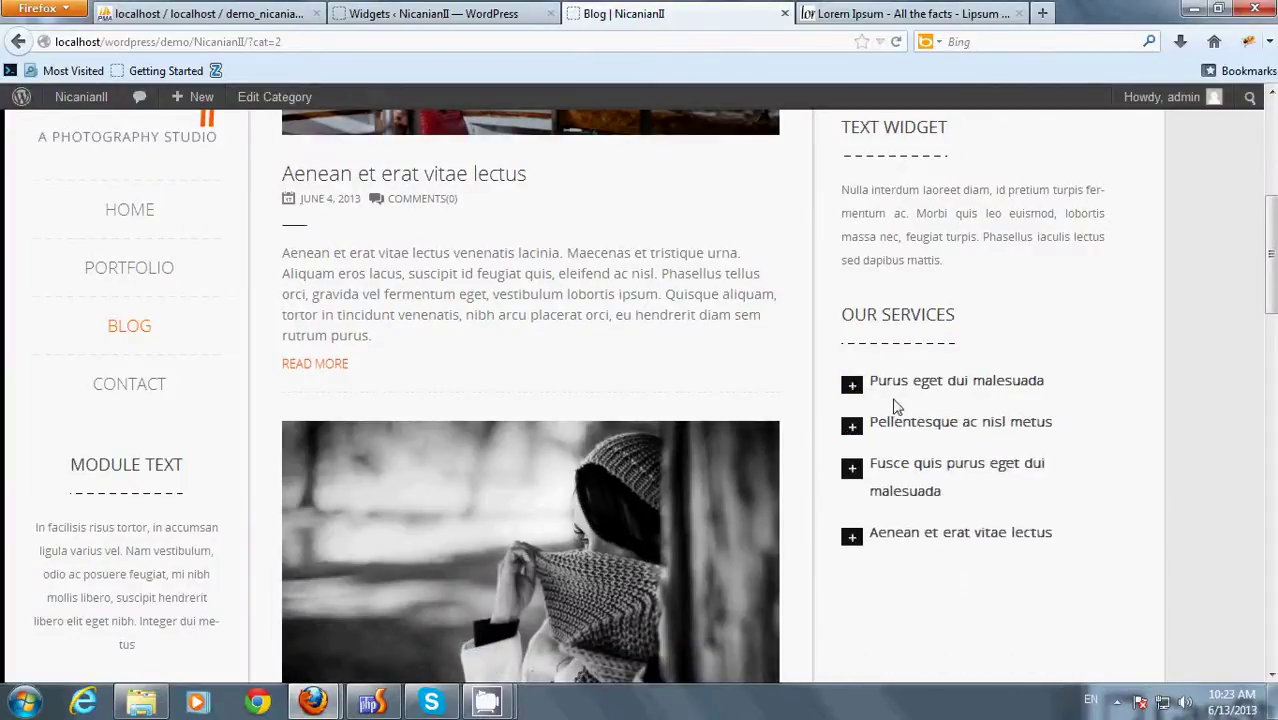
- Look over the sidebar once more, then return to the Widgets admin page
{"action": "scroll", "coordinate": [970, 462], "scroll_direction": "down", "scroll_amount": 4}
{"action": "scroll", "coordinate": [987, 471], "scroll_direction": "up", "scroll_amount": 8}
{"action": "scroll", "coordinate": [987, 474], "scroll_direction": "down", "scroll_amount": 15}
{"action": "scroll", "coordinate": [987, 474], "scroll_direction": "up", "scroll_amount": 15}
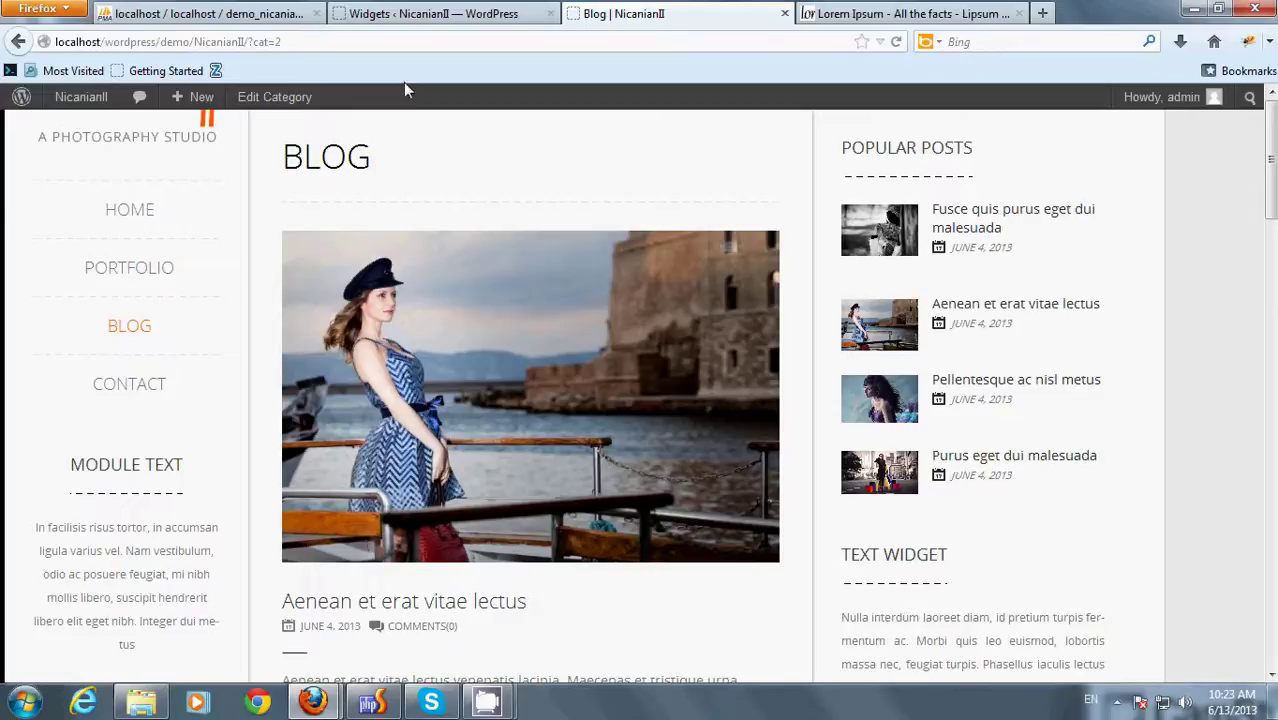
{"action": "left_click", "coordinate": [418, 12]}
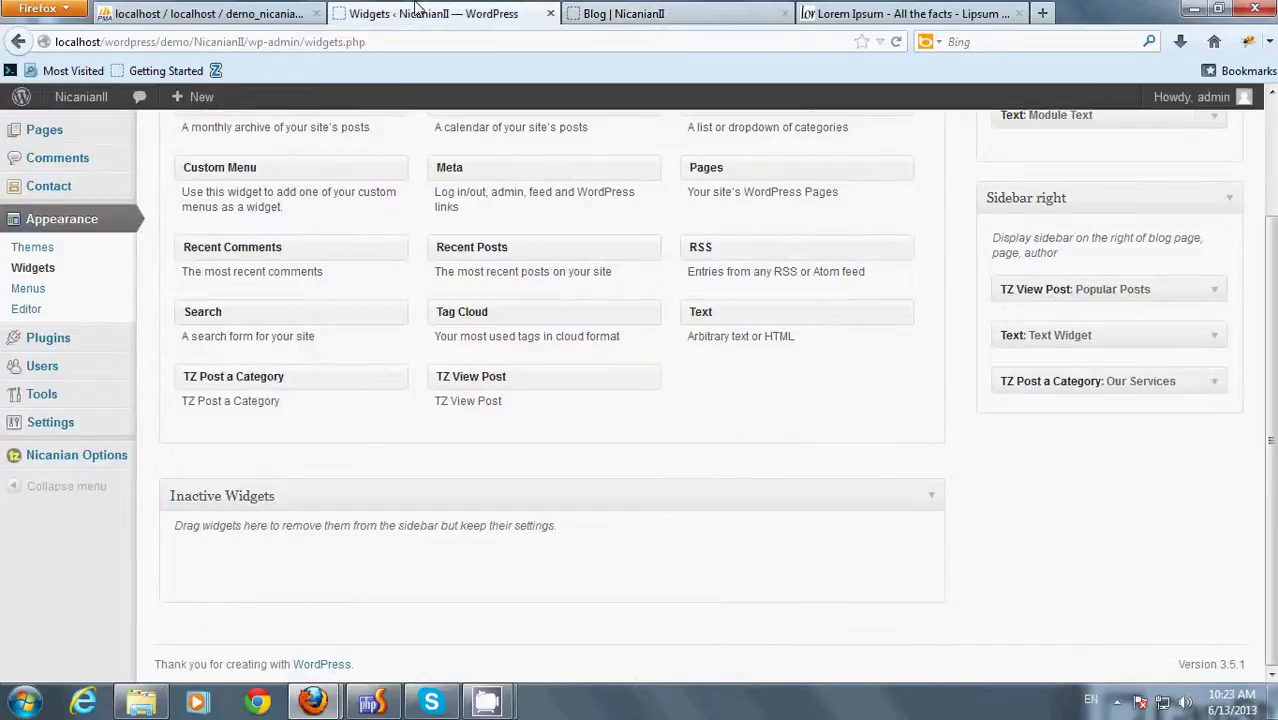
- Set Display Sidebar to Hide in Nicanian Options' Blog Option and save
{"action": "left_click", "coordinate": [75, 458]}
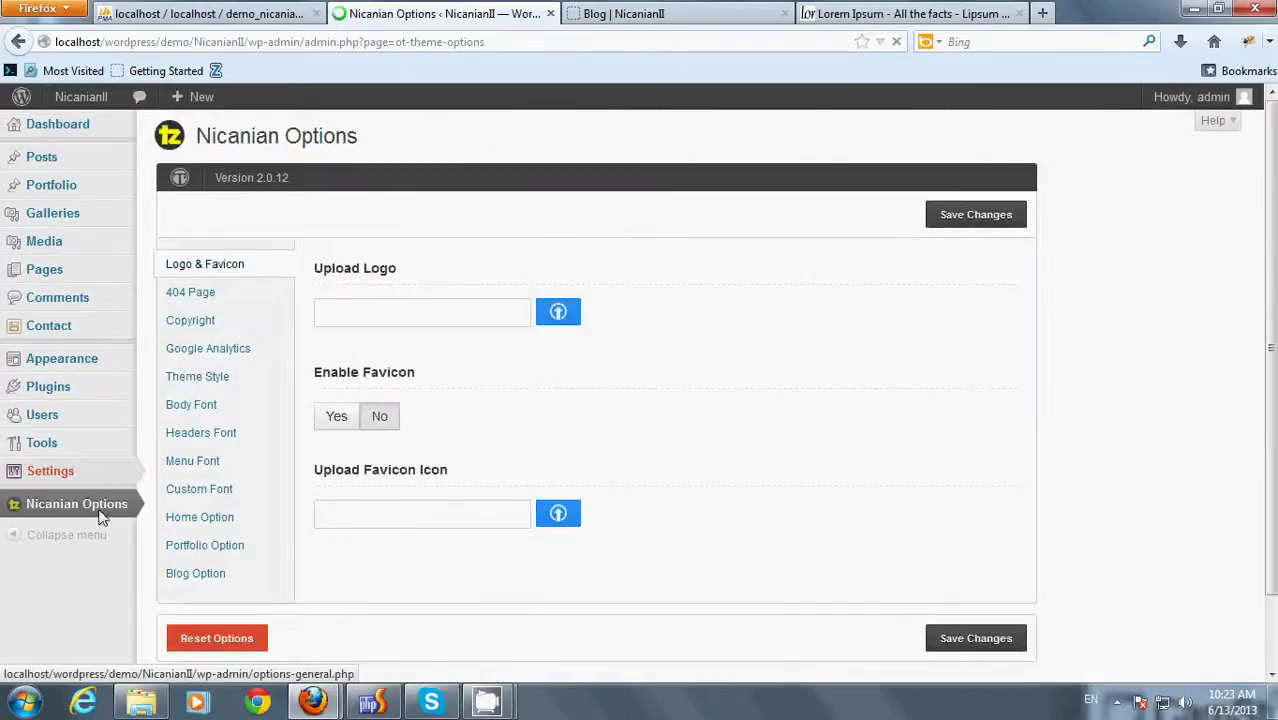
{"action": "left_click", "coordinate": [193, 576]}
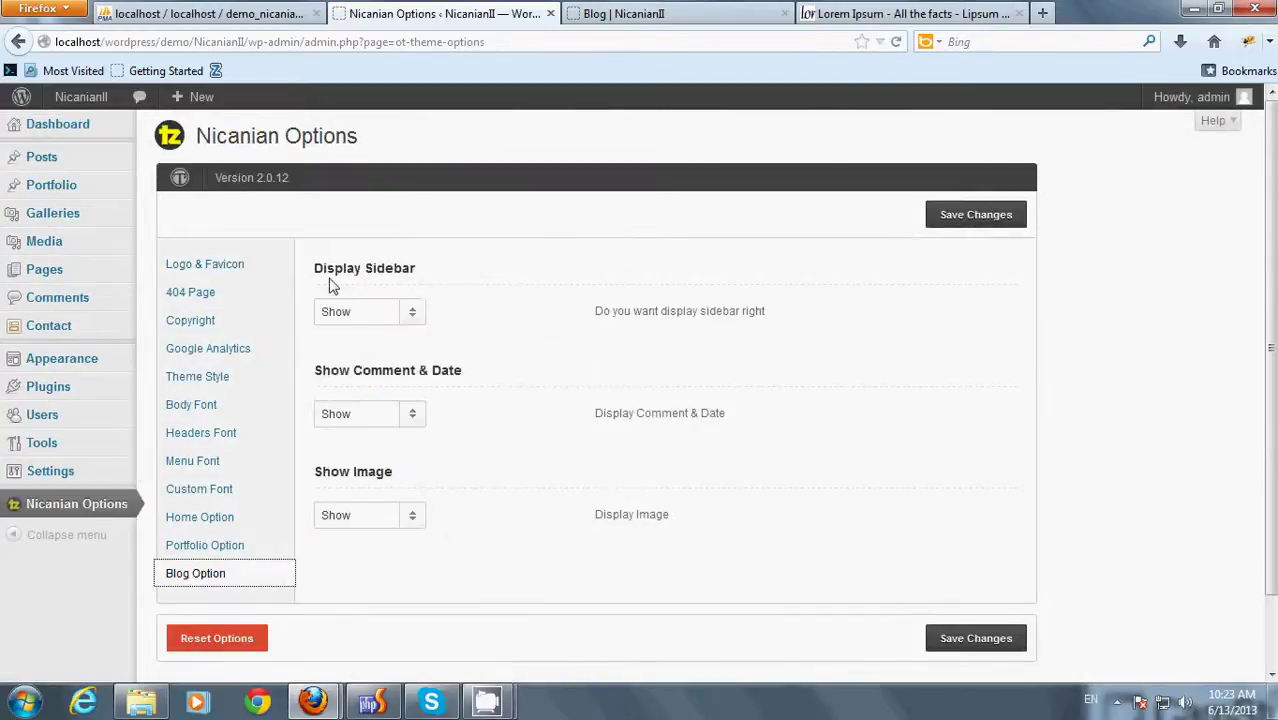
{"action": "left_click", "coordinate": [389, 311]}
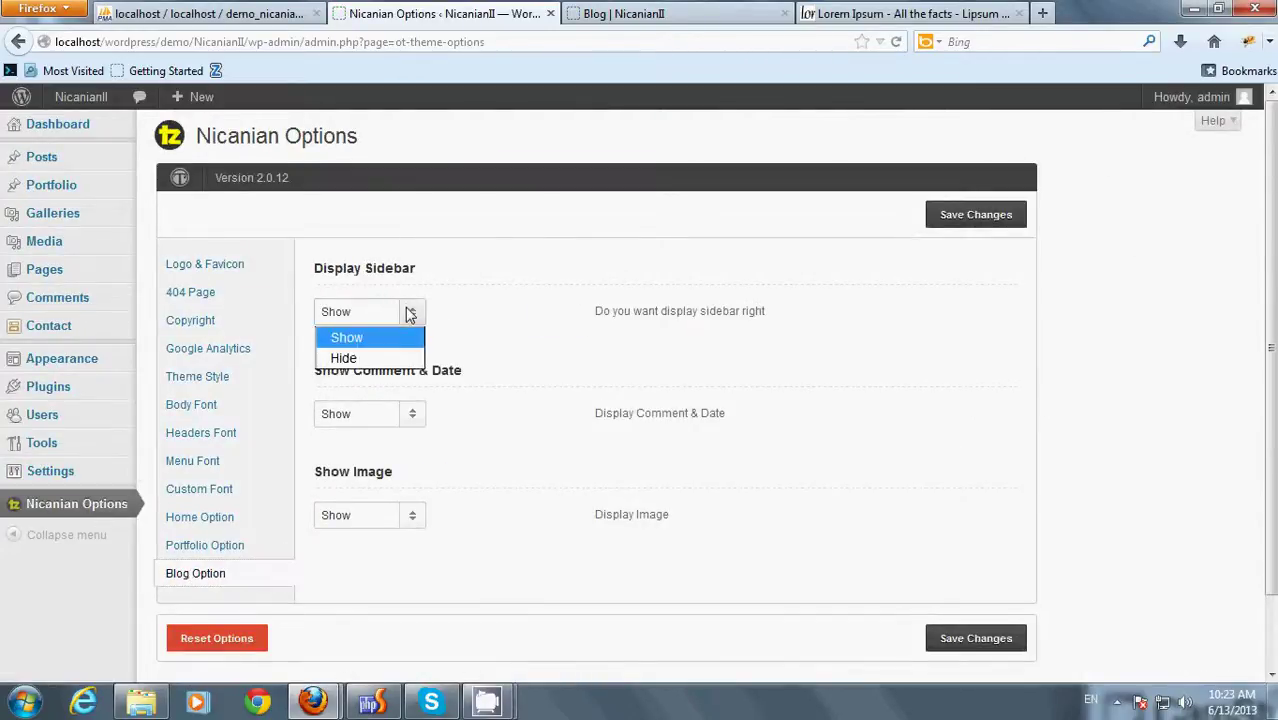
{"action": "left_click", "coordinate": [395, 356]}
{"action": "left_click", "coordinate": [950, 222]}
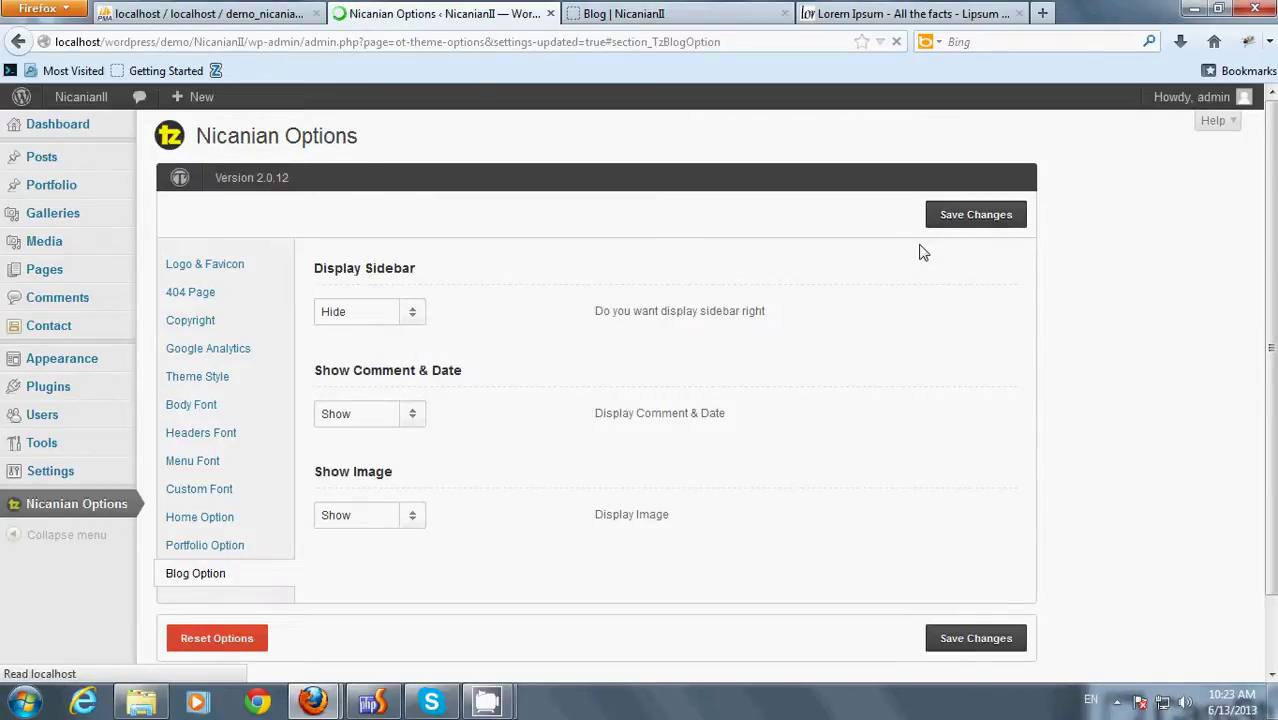
- Reload the Blog page to confirm the posts now run full width
{"action": "left_click", "coordinate": [684, 13]}
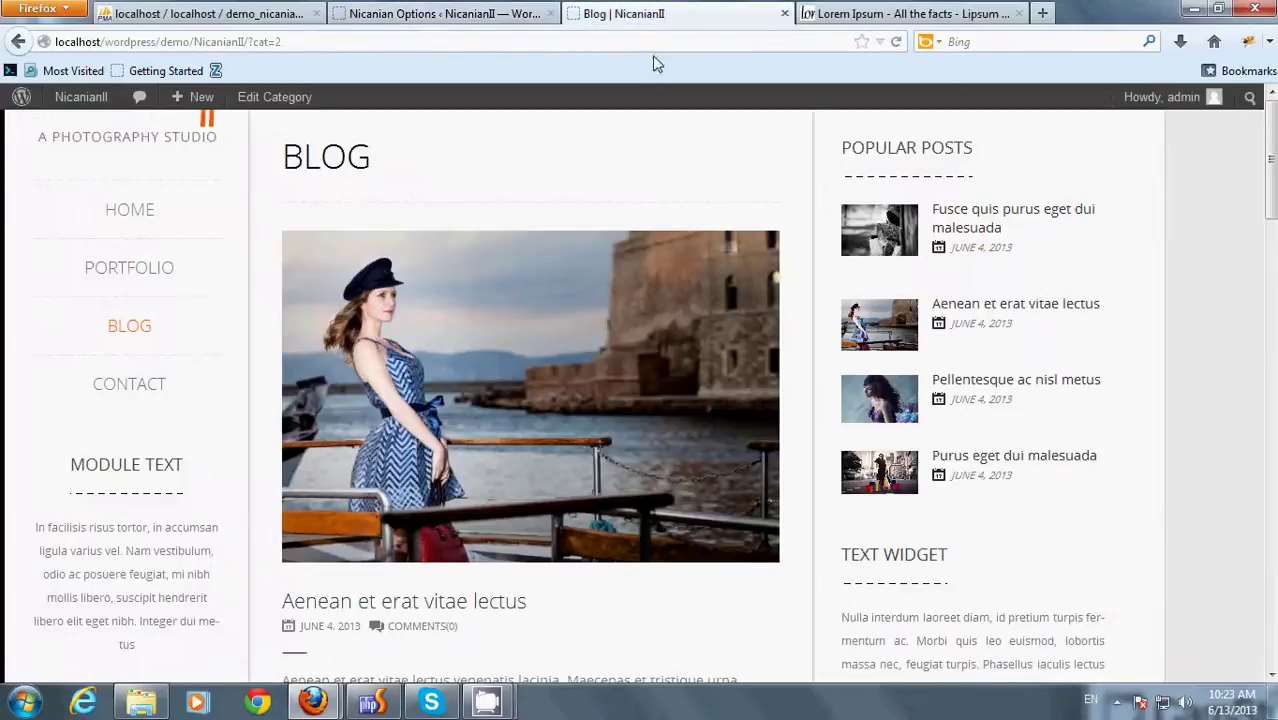
{"action": "right_click", "coordinate": [1203, 164]}
{"action": "left_click", "coordinate": [1188, 220]}
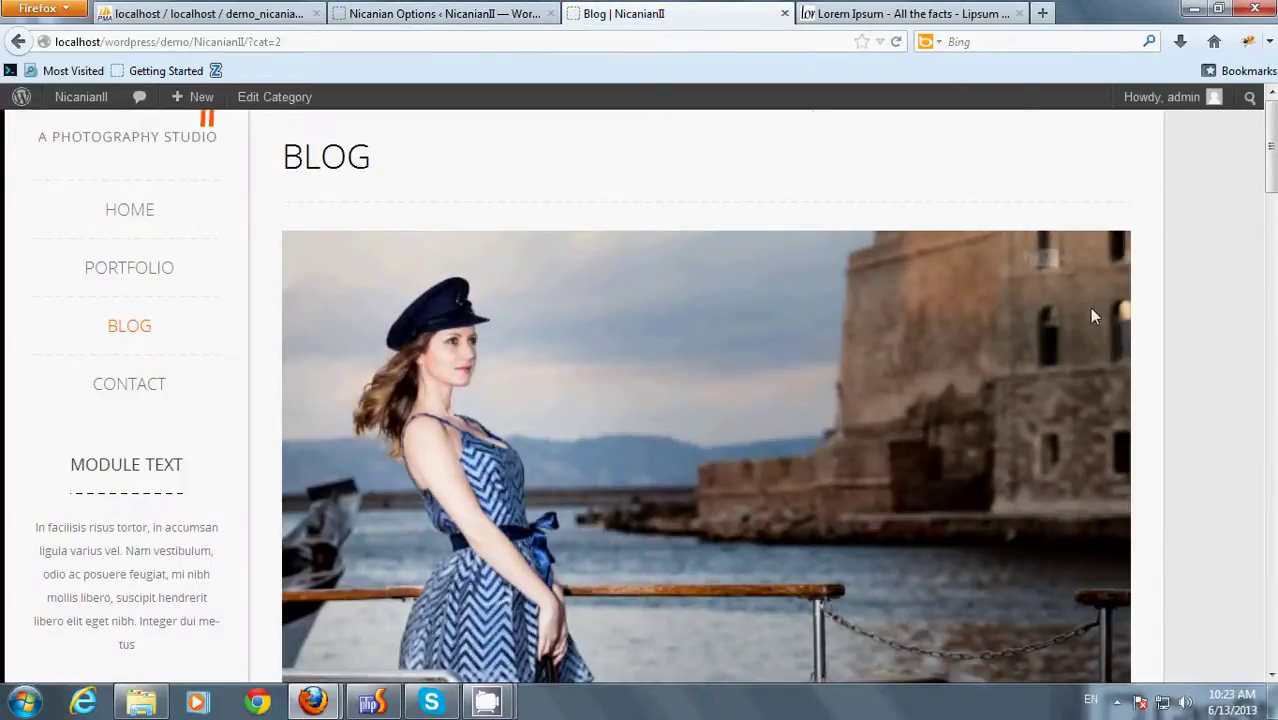
{"action": "scroll", "coordinate": [1035, 419], "scroll_direction": "down", "scroll_amount": 5}
{"action": "scroll", "coordinate": [1039, 456], "scroll_direction": "up", "scroll_amount": 5}
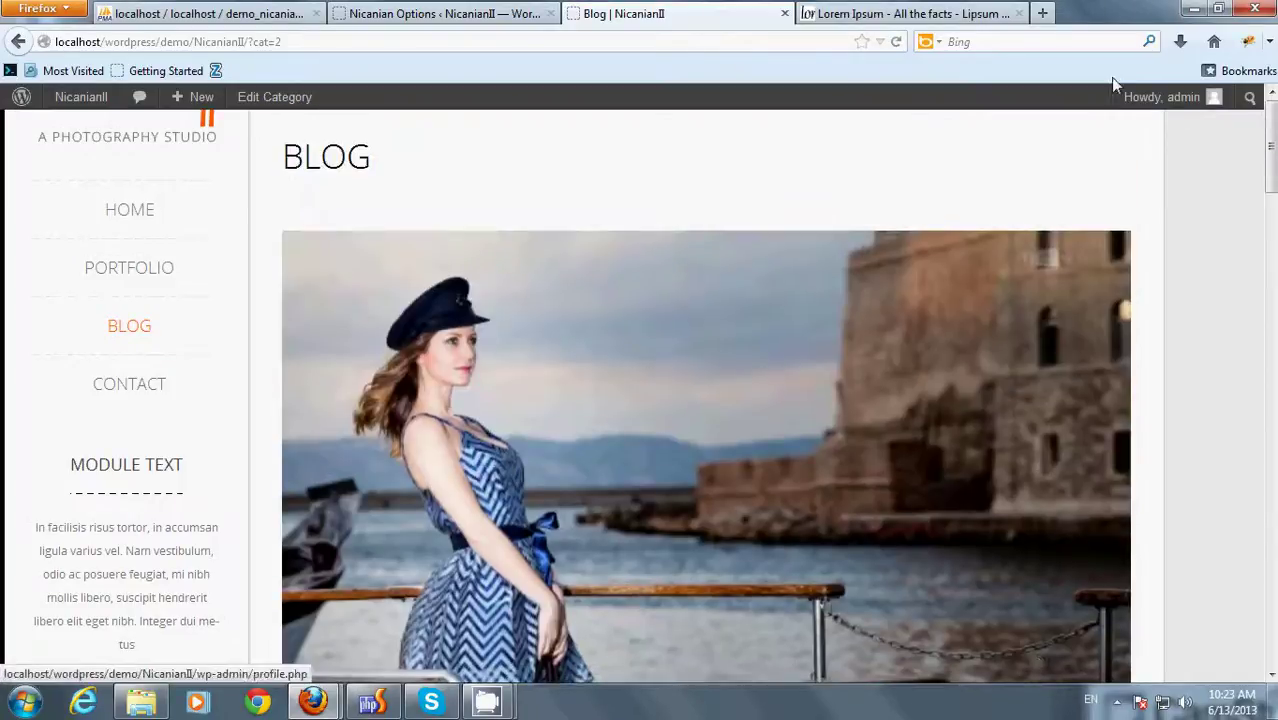
{"action": "mouse_move", "coordinate": [137, 217]}
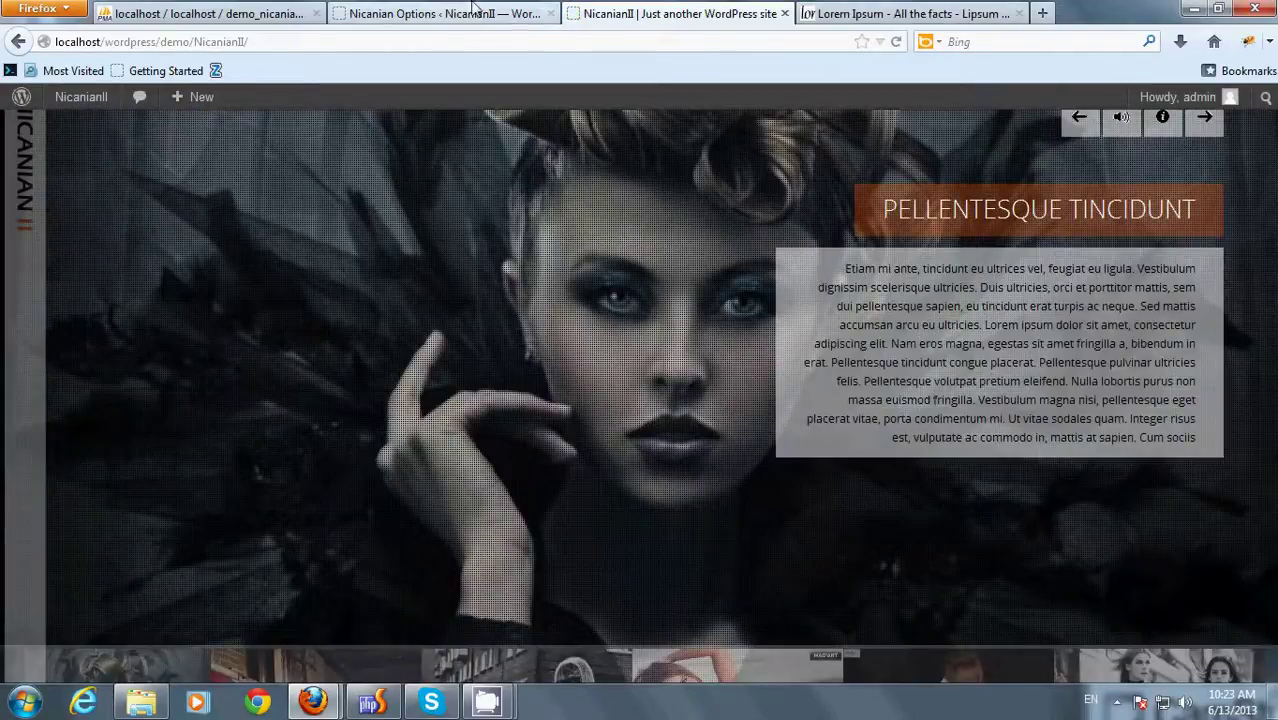
- Tick the 'images' category under Categories Home in Home Option and save
{"action": "left_click", "coordinate": [440, 13]}
{"action": "left_click", "coordinate": [178, 520]}
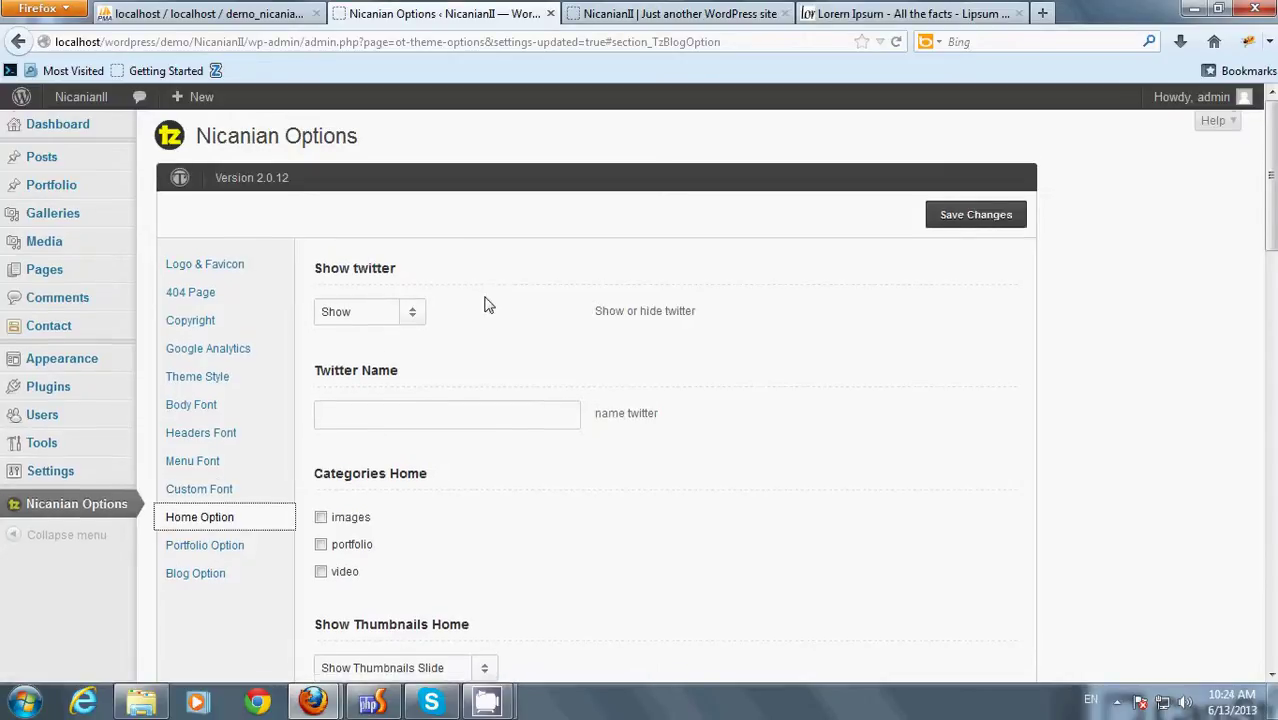
{"action": "scroll", "coordinate": [495, 312], "scroll_direction": "down", "scroll_amount": 2}
{"action": "left_click", "coordinate": [342, 418]}
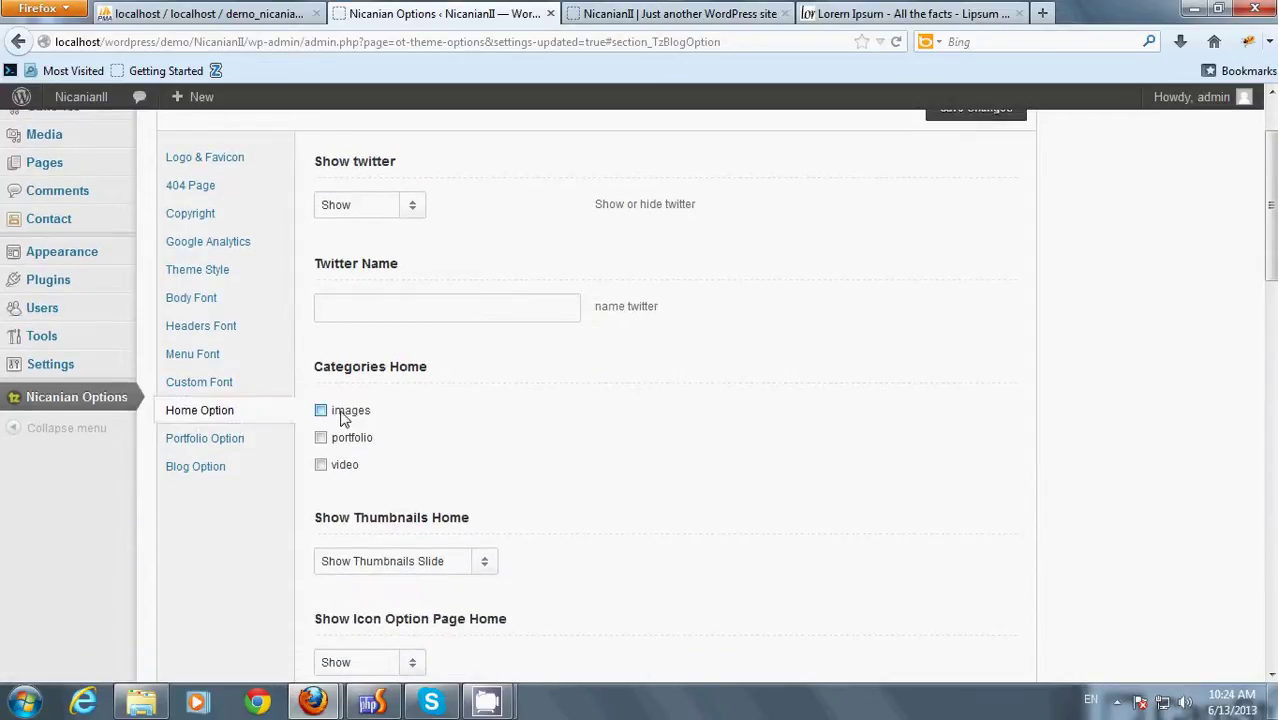
{"action": "scroll", "coordinate": [575, 451], "scroll_direction": "up", "scroll_amount": 2}
{"action": "left_click", "coordinate": [950, 218]}
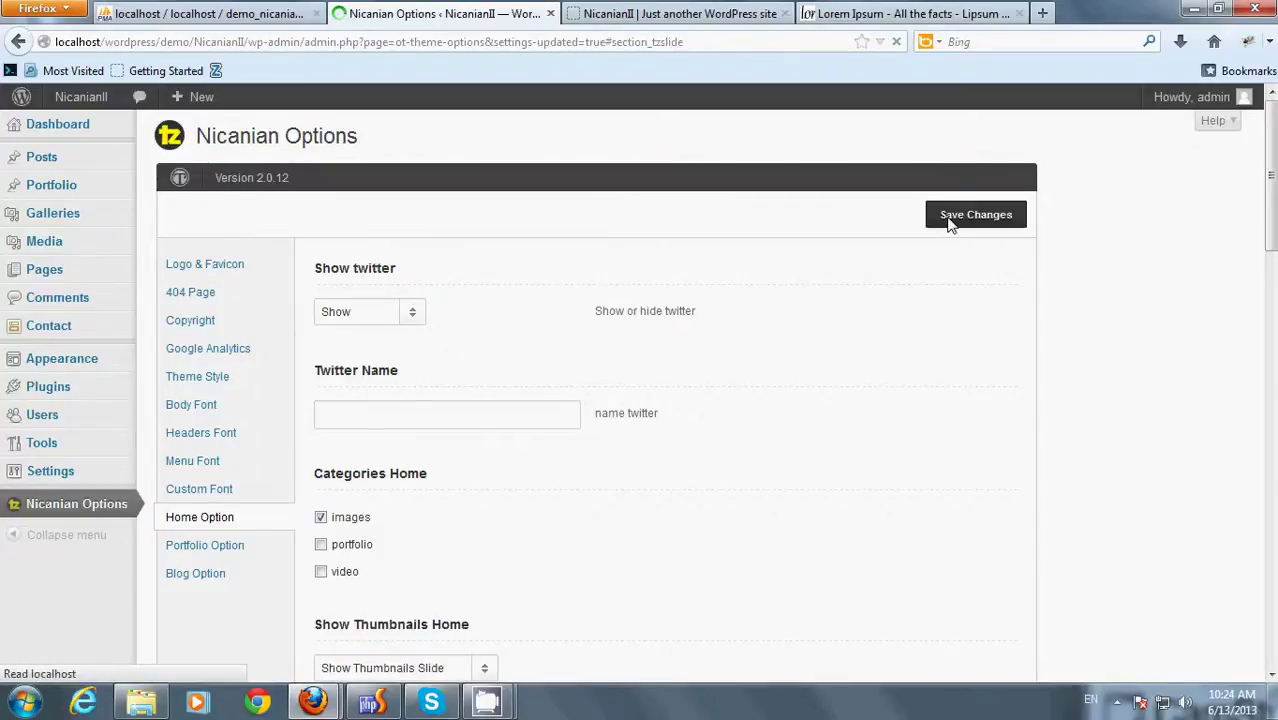
- Reload the home page to preview the slider, then go to the Theme Style section
{"action": "left_click", "coordinate": [700, 16]}
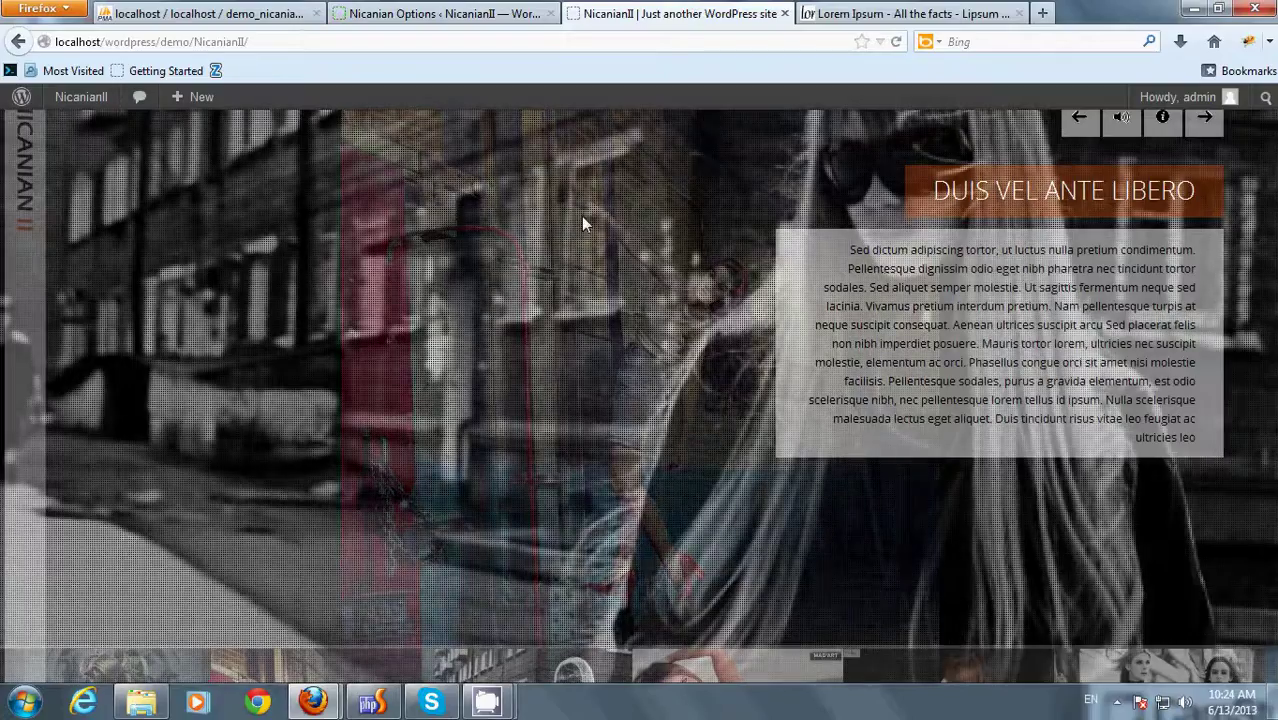
{"action": "right_click", "coordinate": [584, 217]}
{"action": "left_click", "coordinate": [606, 273]}
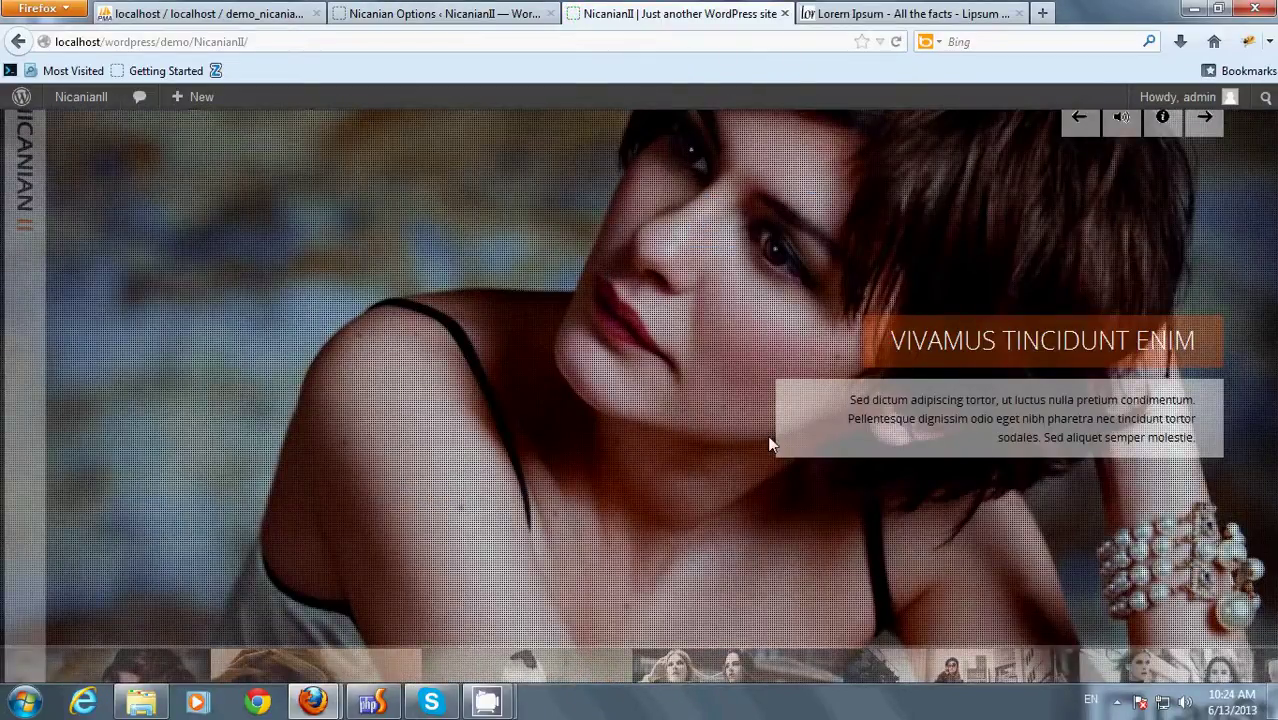
{"action": "mouse_move", "coordinate": [780, 655]}
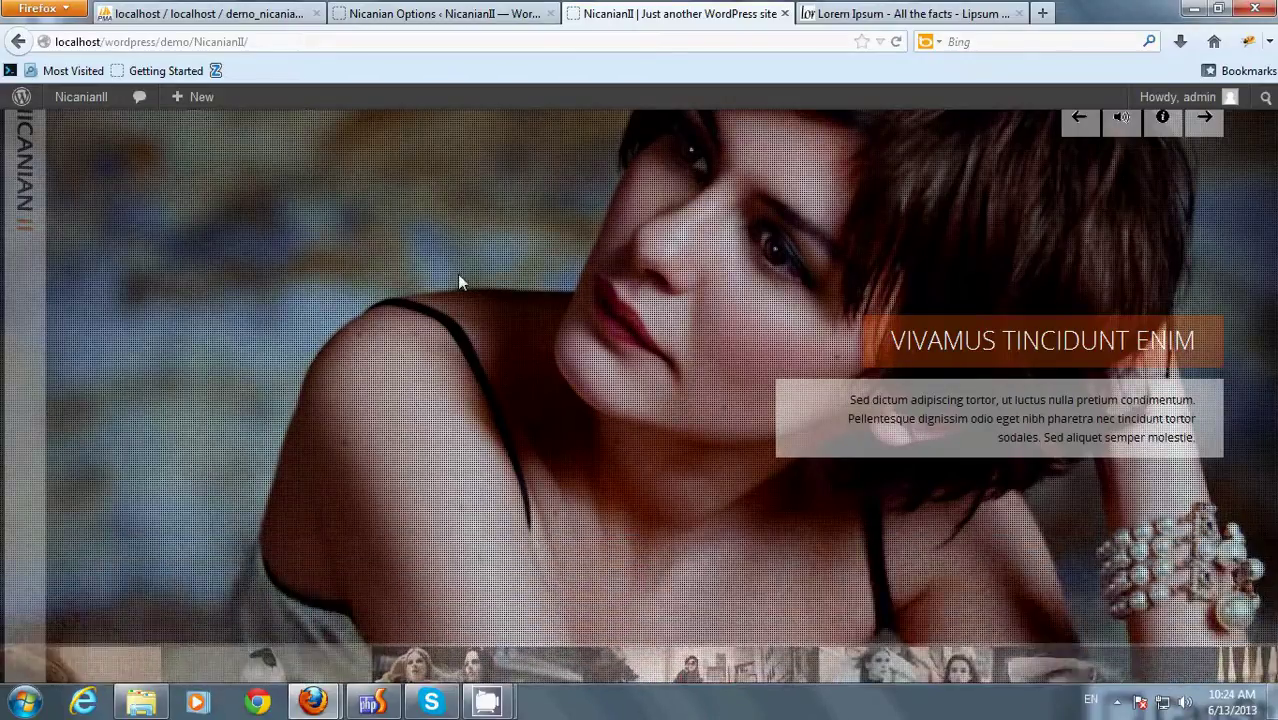
{"action": "left_click", "coordinate": [433, 10]}
{"action": "left_click", "coordinate": [203, 376]}
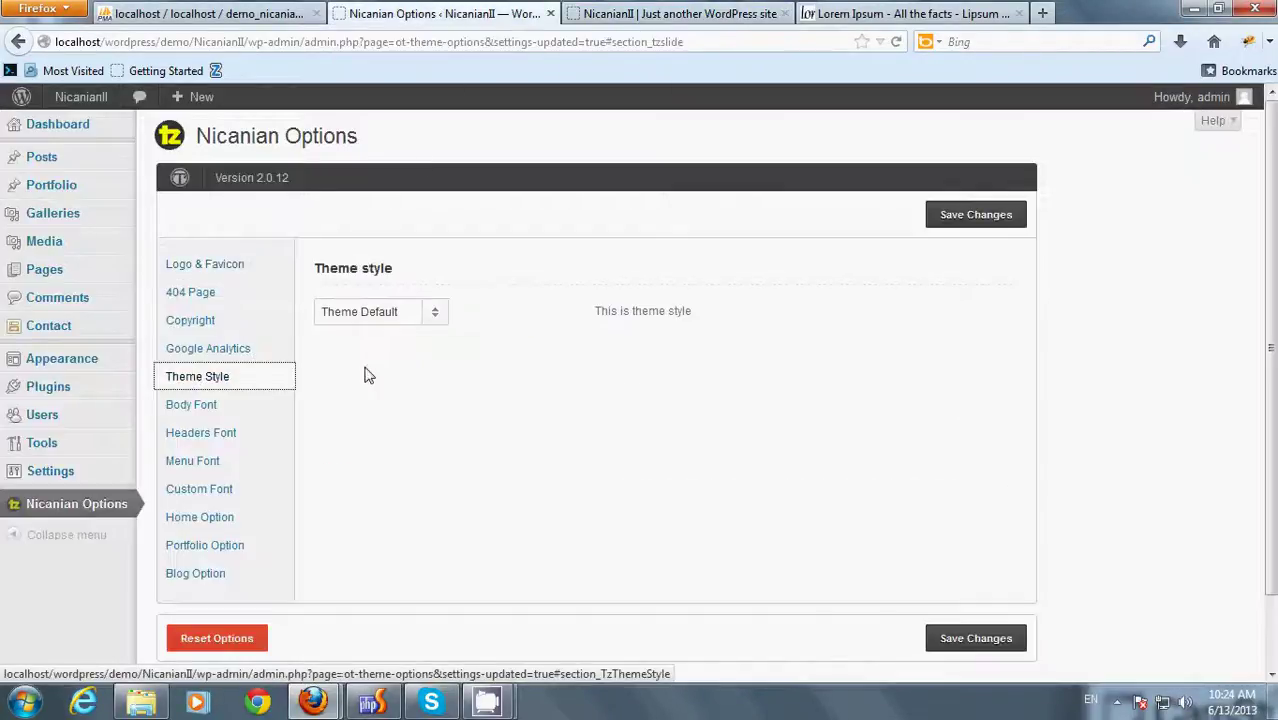
- Set the Theme style to Theme Dark and save the change
{"action": "left_click", "coordinate": [400, 312]}
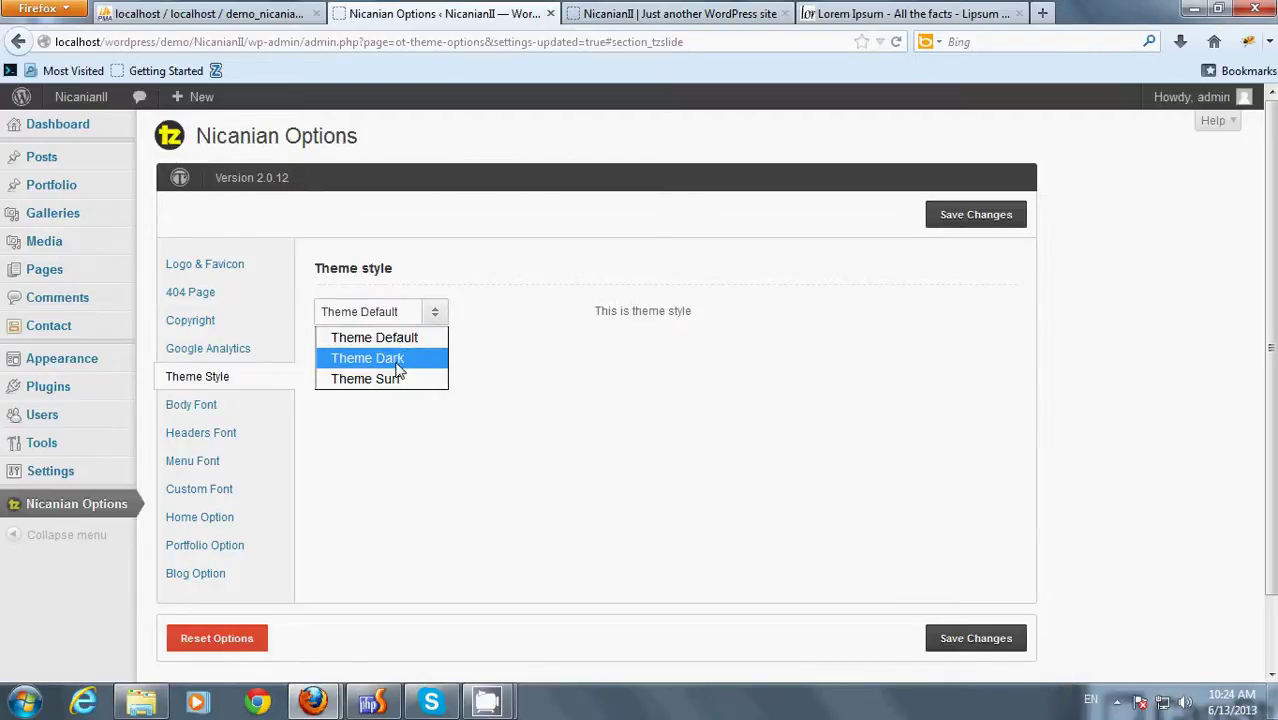
{"action": "left_click", "coordinate": [398, 358]}
{"action": "left_click", "coordinate": [936, 216]}
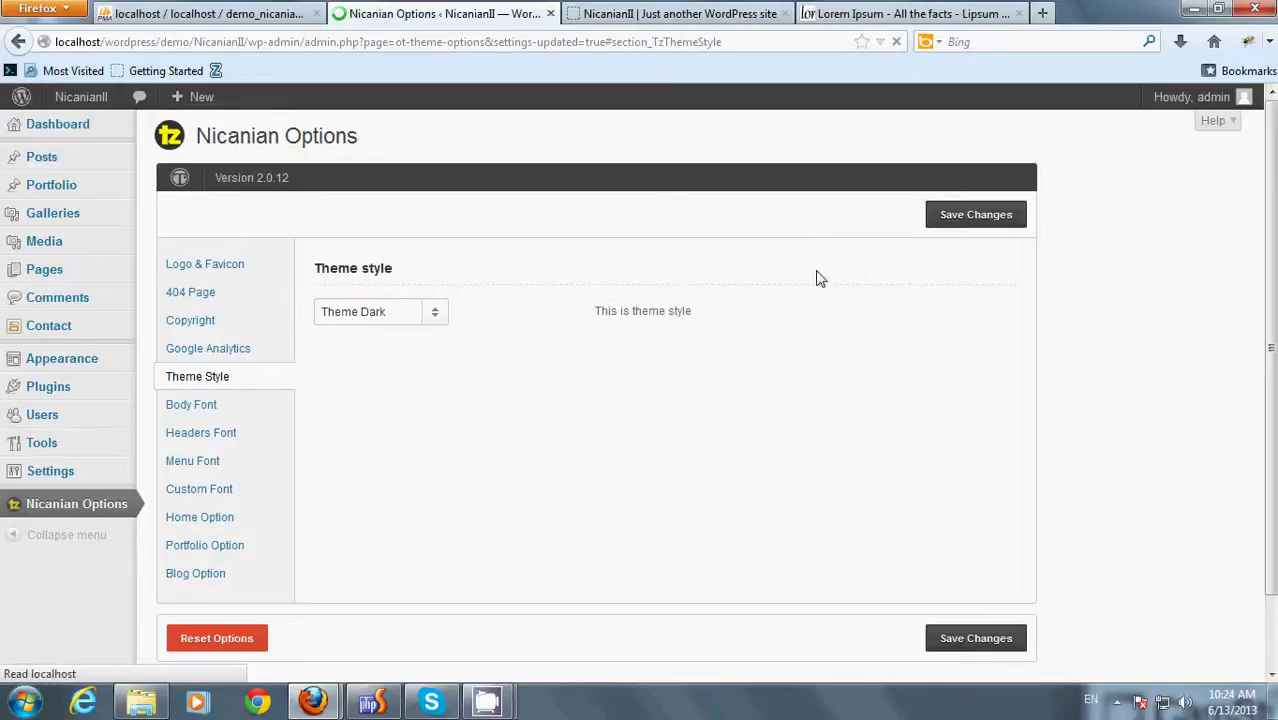
- Reload the home page to view the dark style and its side menu
{"action": "left_click", "coordinate": [680, 14]}
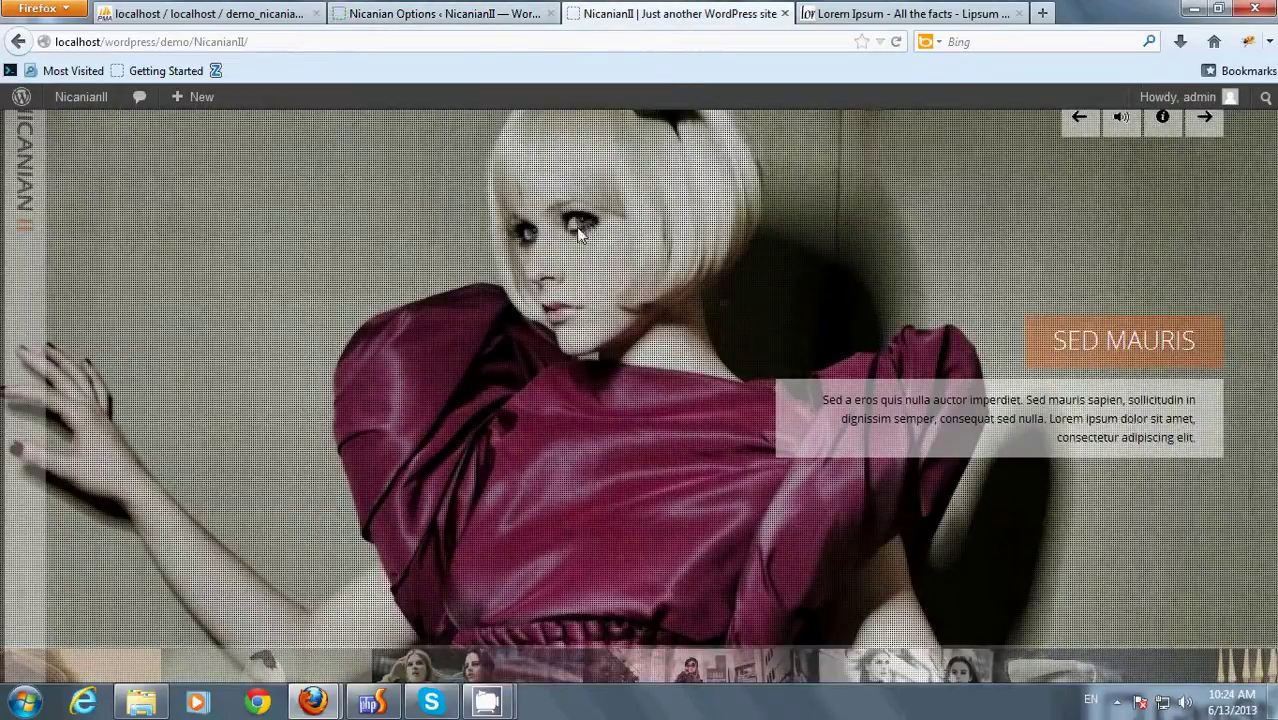
{"action": "right_click", "coordinate": [547, 177]}
{"action": "left_click", "coordinate": [574, 235]}
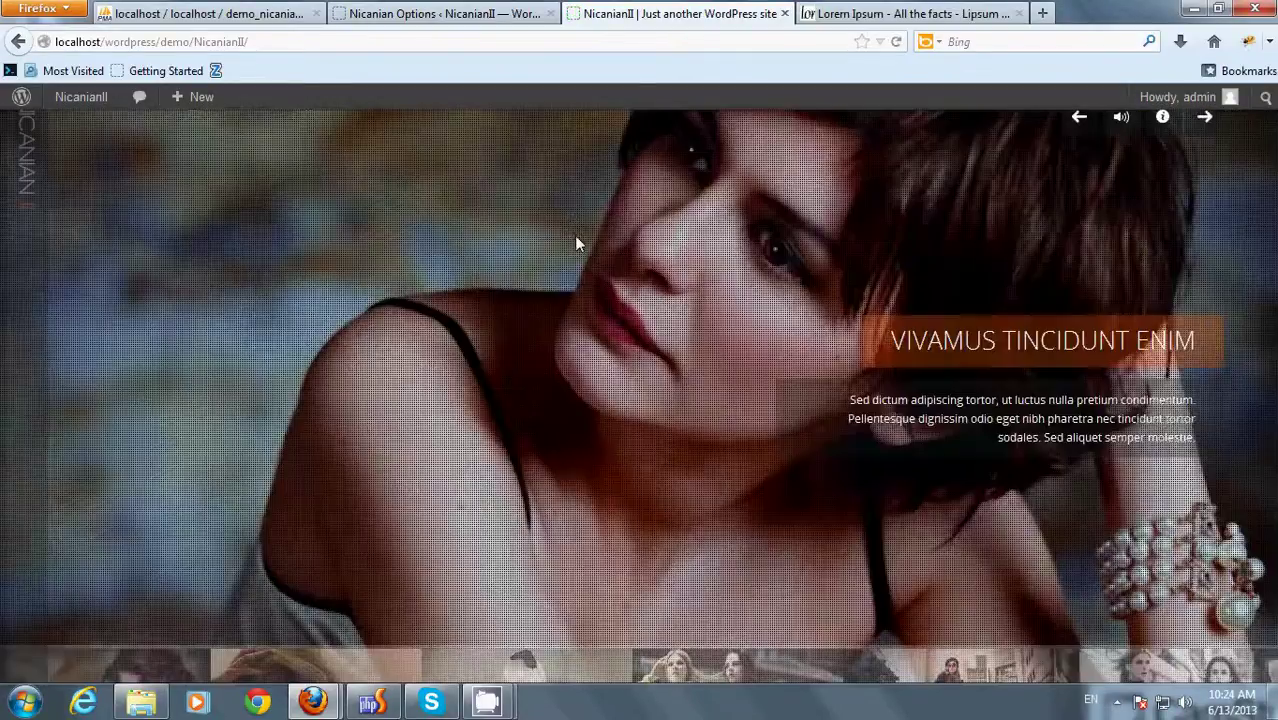
{"action": "mouse_move", "coordinate": [9, 462]}
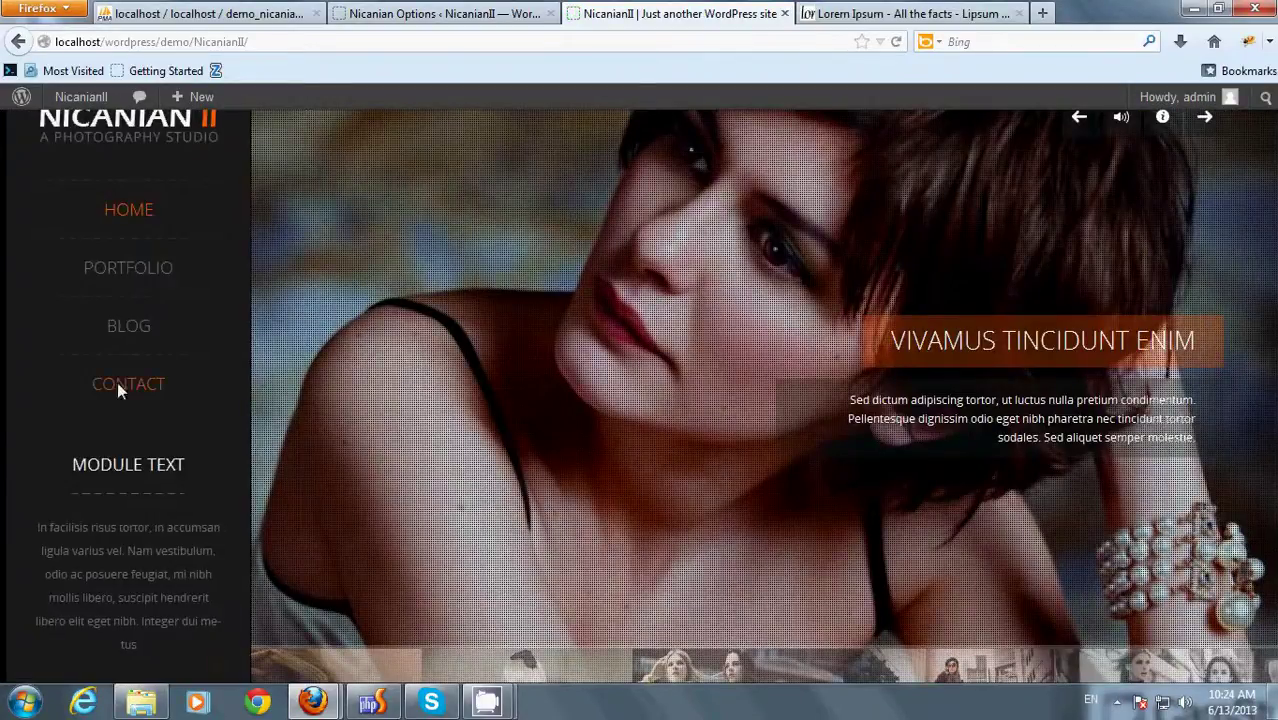